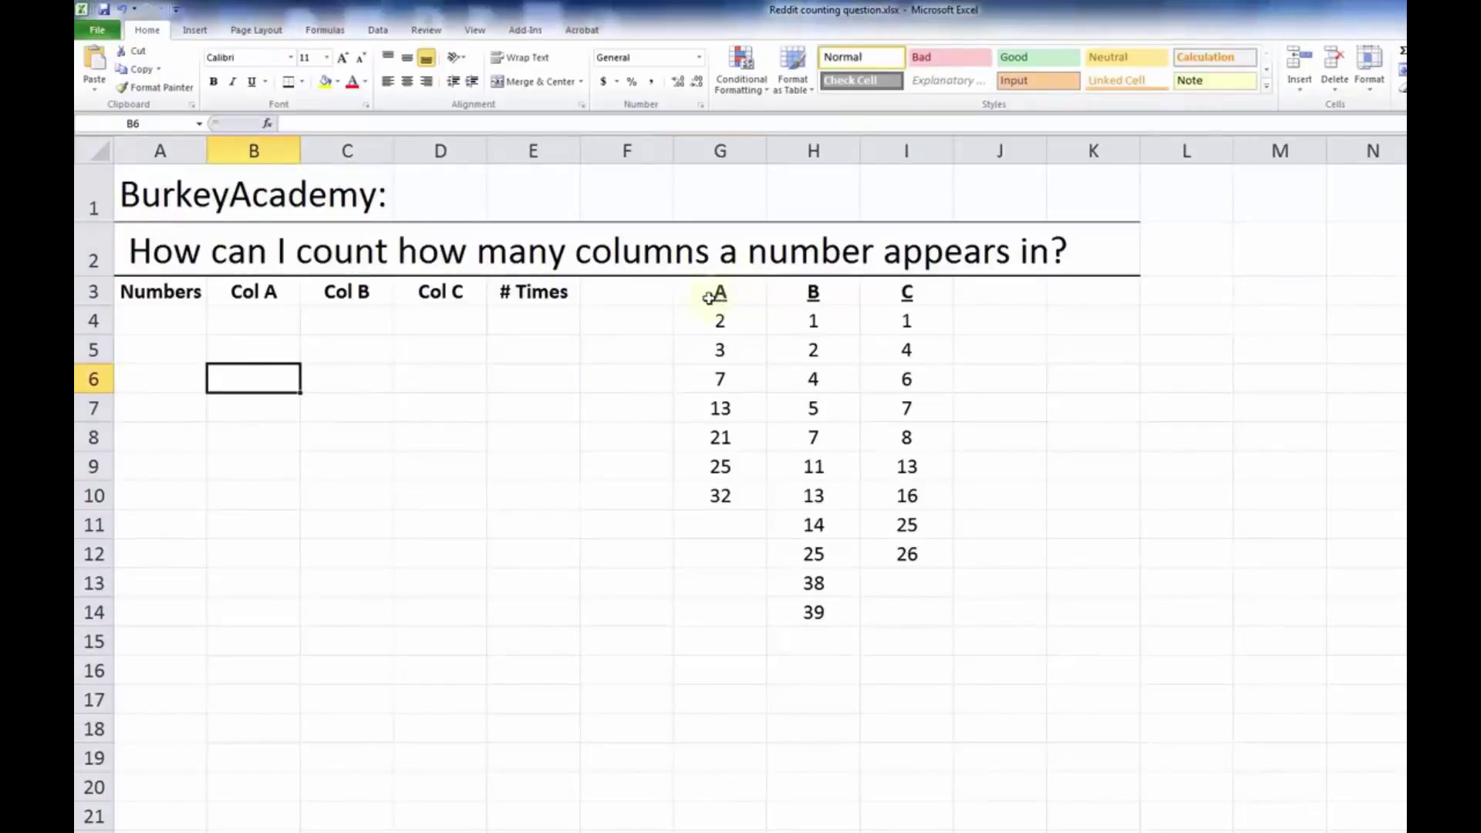
Step: Review the three number lists under headers A, B and C in columns G to I
drag(719, 297, 876, 641)
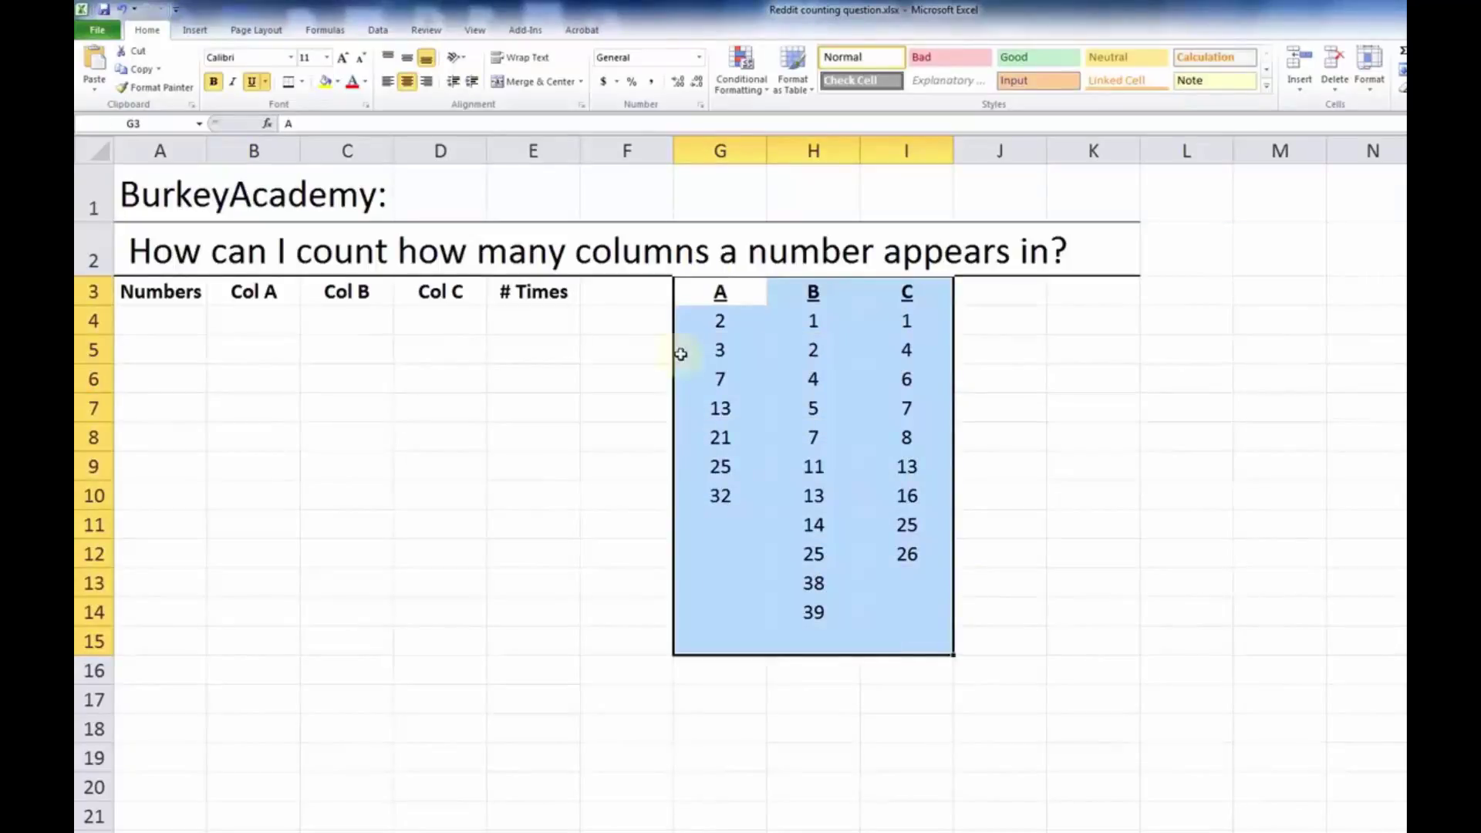
click(708, 316)
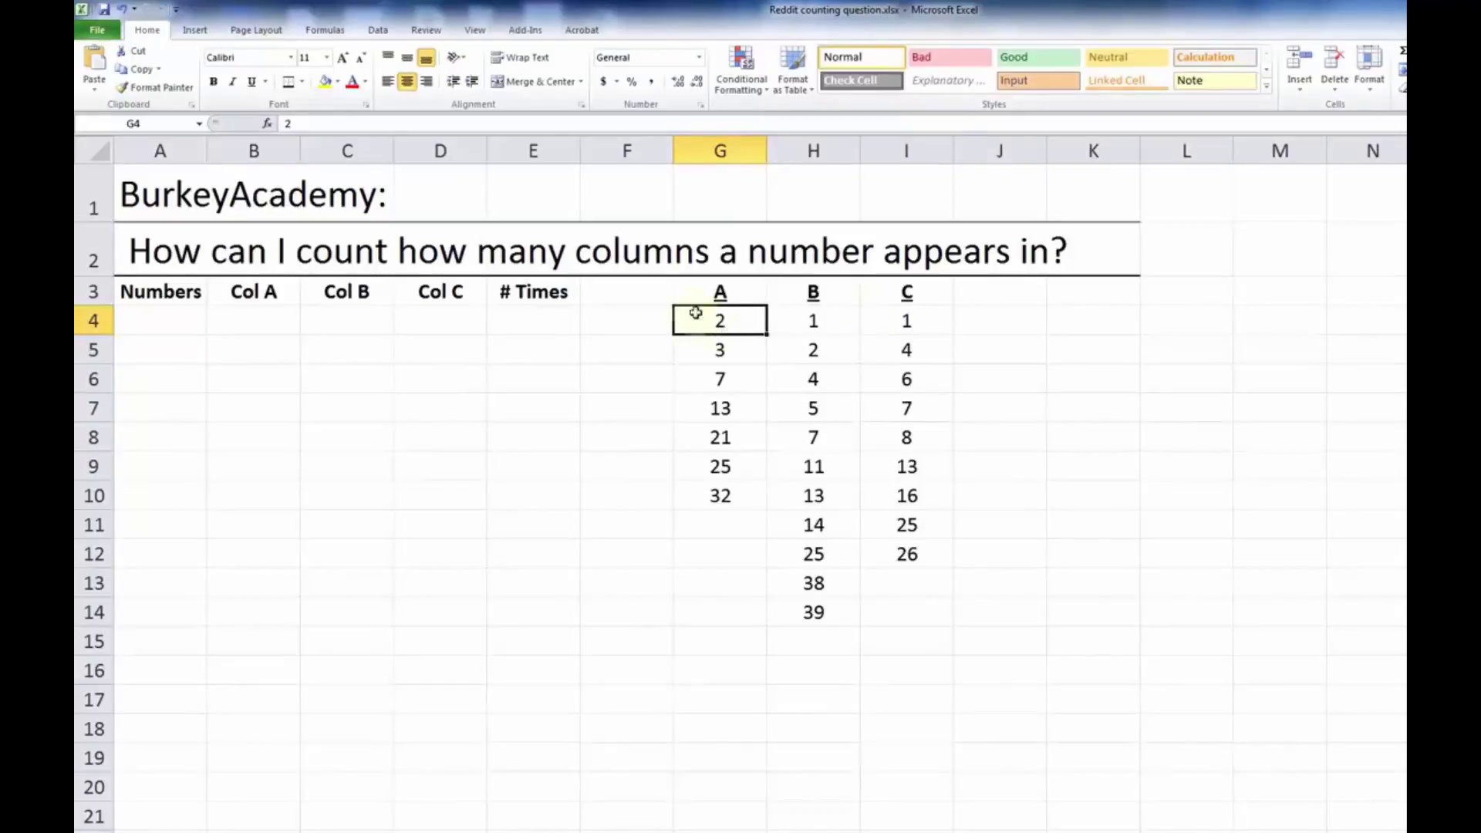
drag(718, 290, 879, 618)
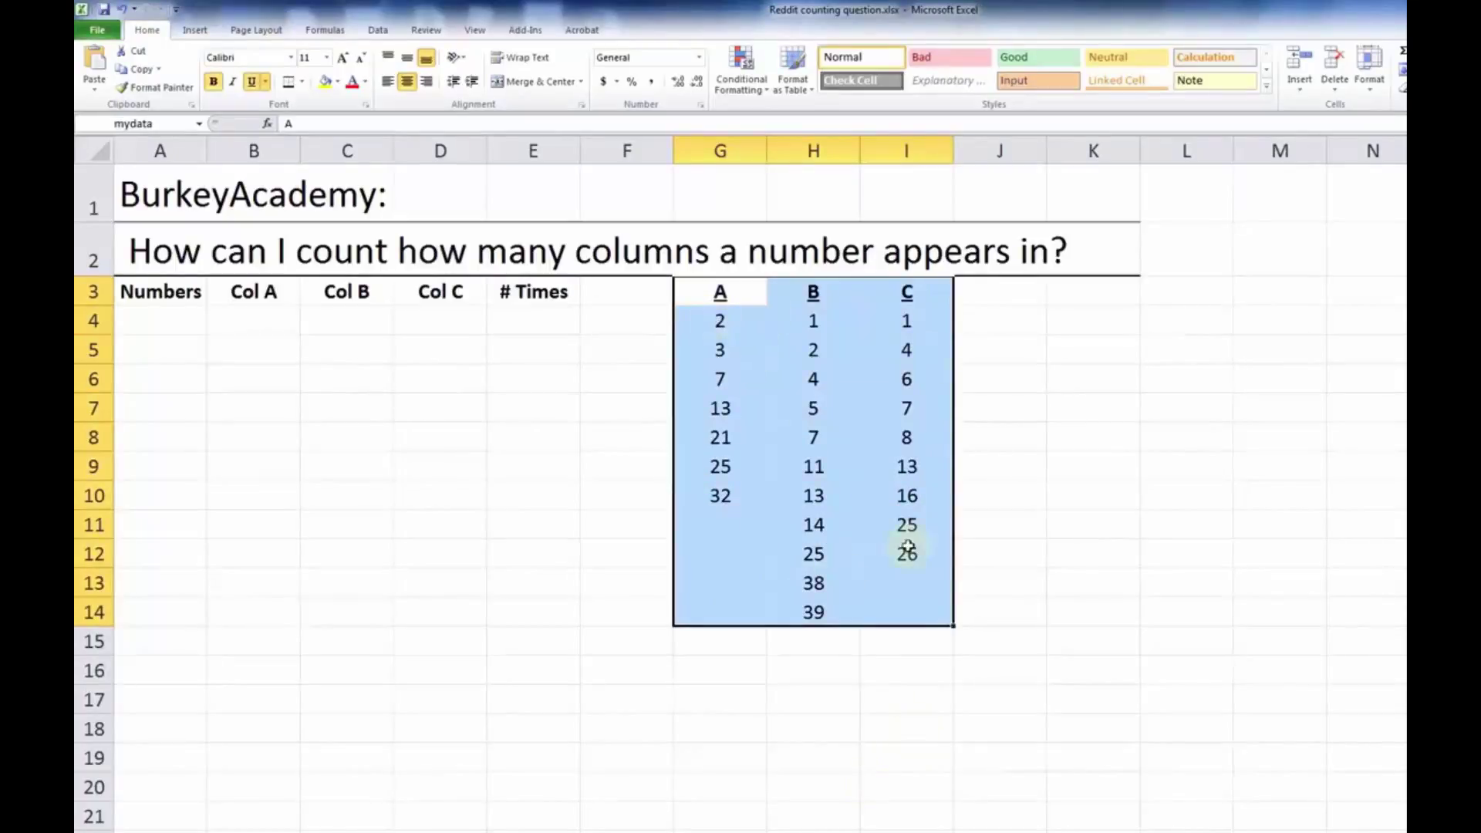
click(838, 701)
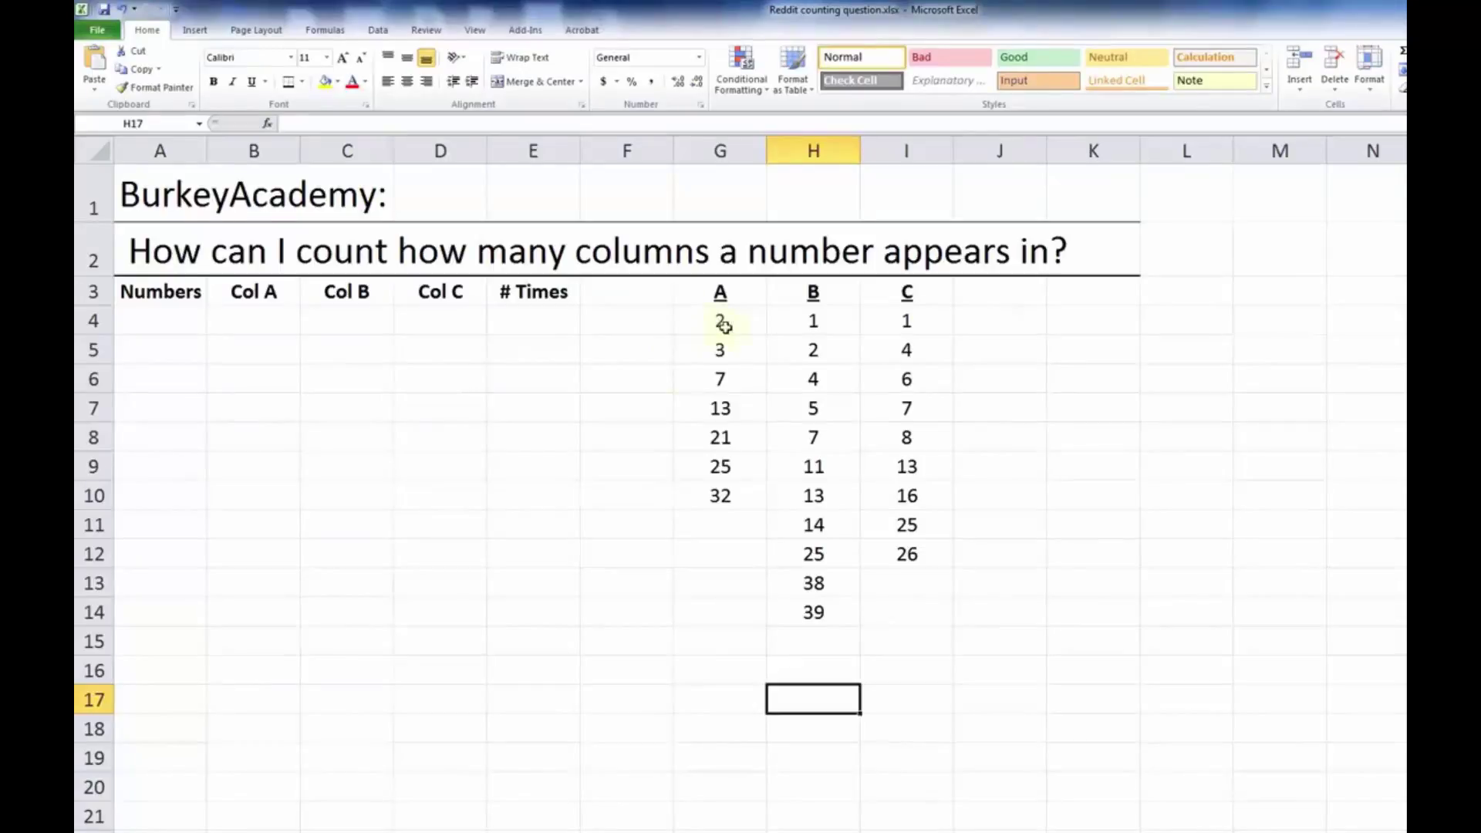
drag(722, 323, 903, 616)
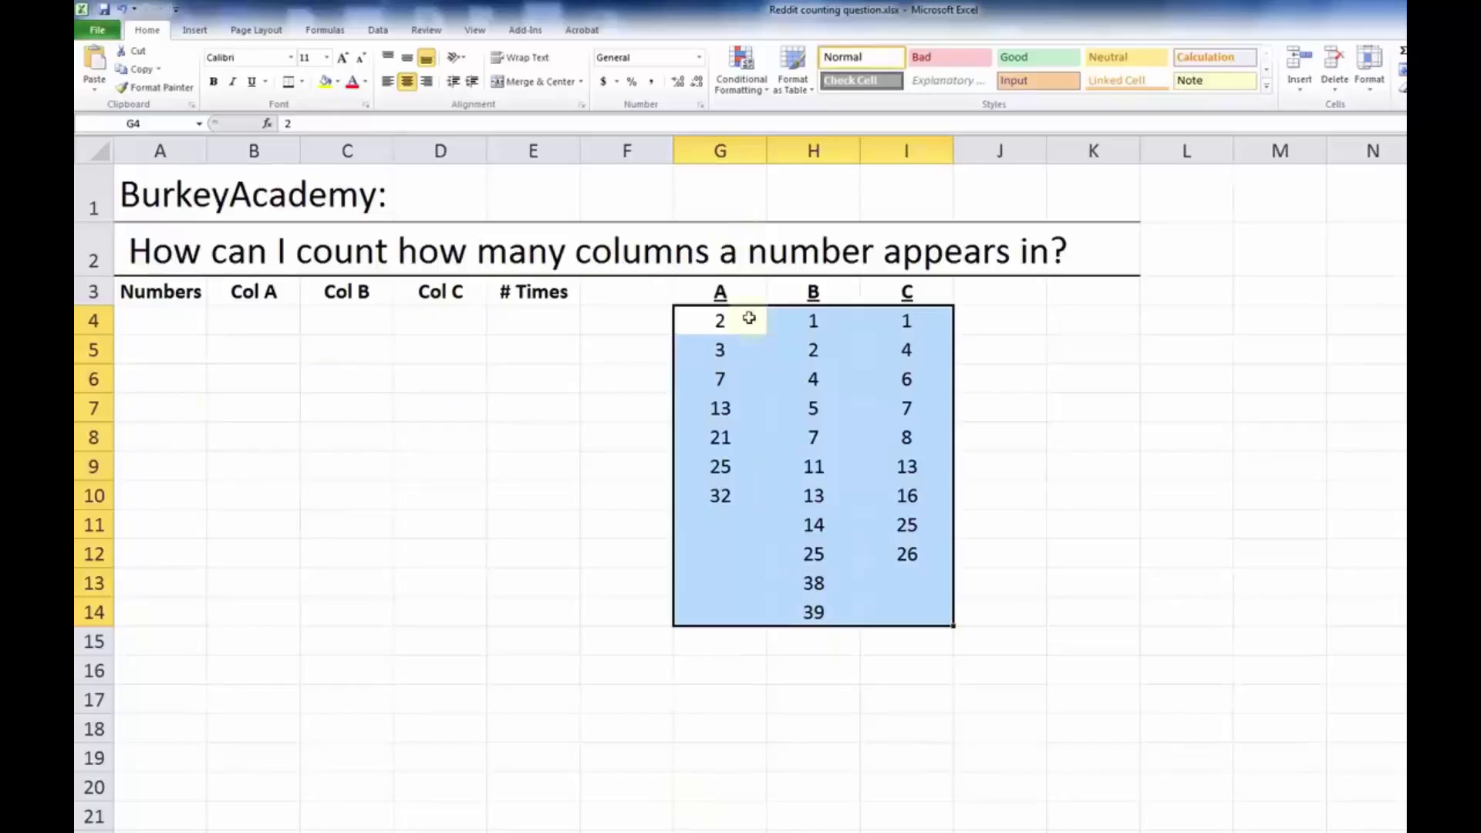
click(794, 321)
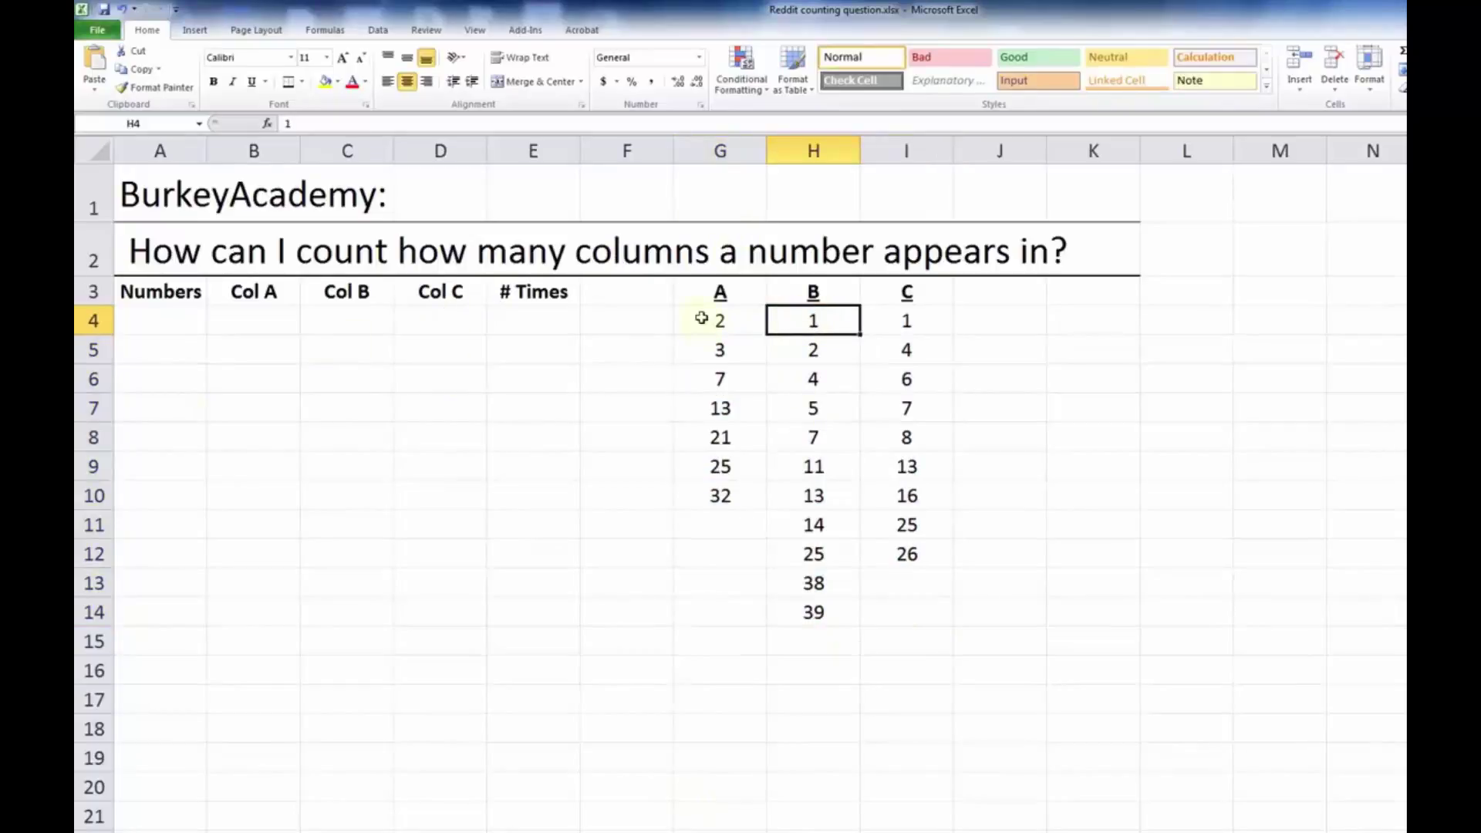
click(801, 627)
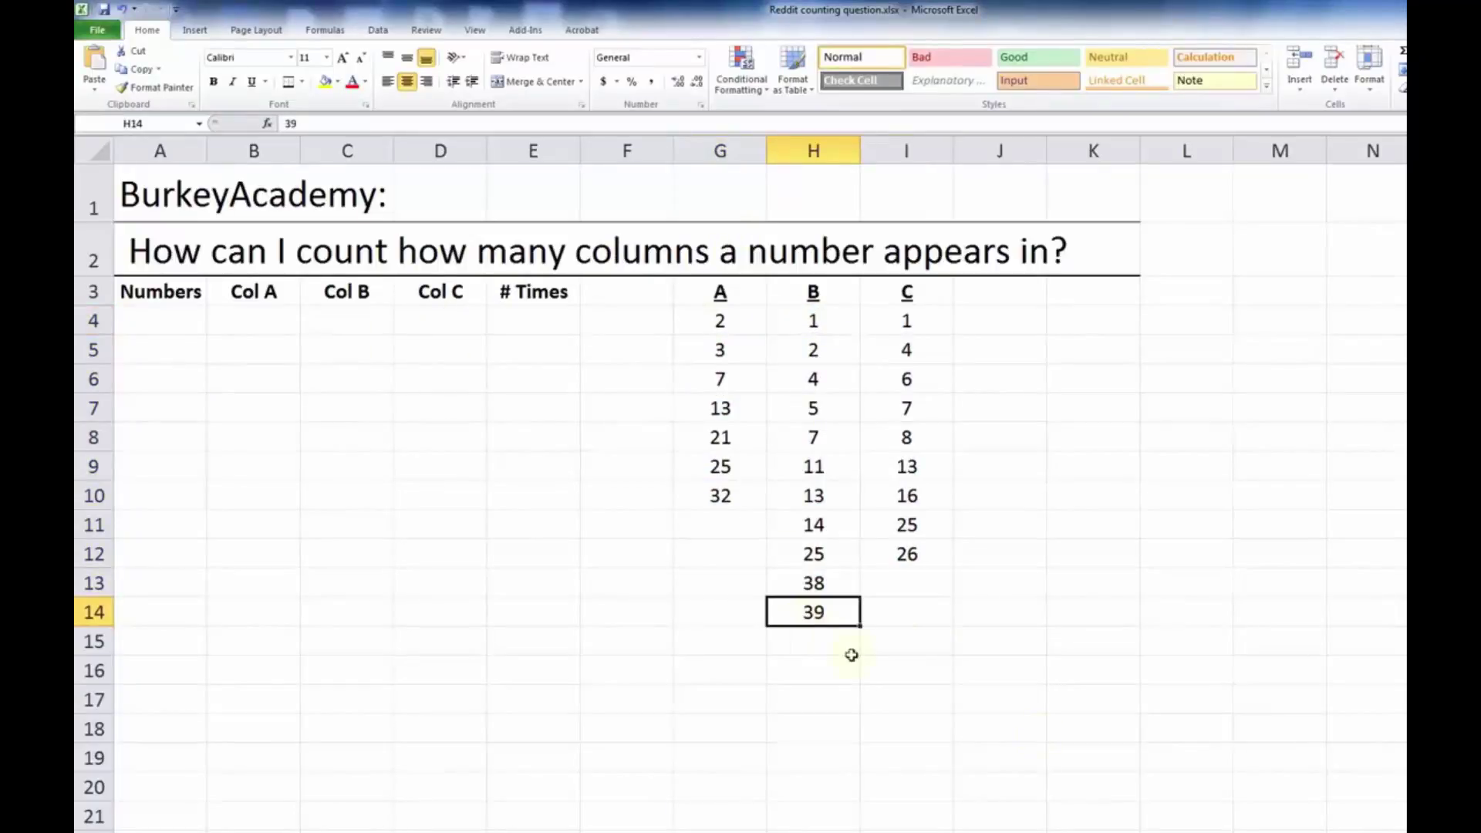
Step: Fill the Numbers column with consecutive whole numbers, starting with 1 in A4 and 2 in A5
click(176, 321)
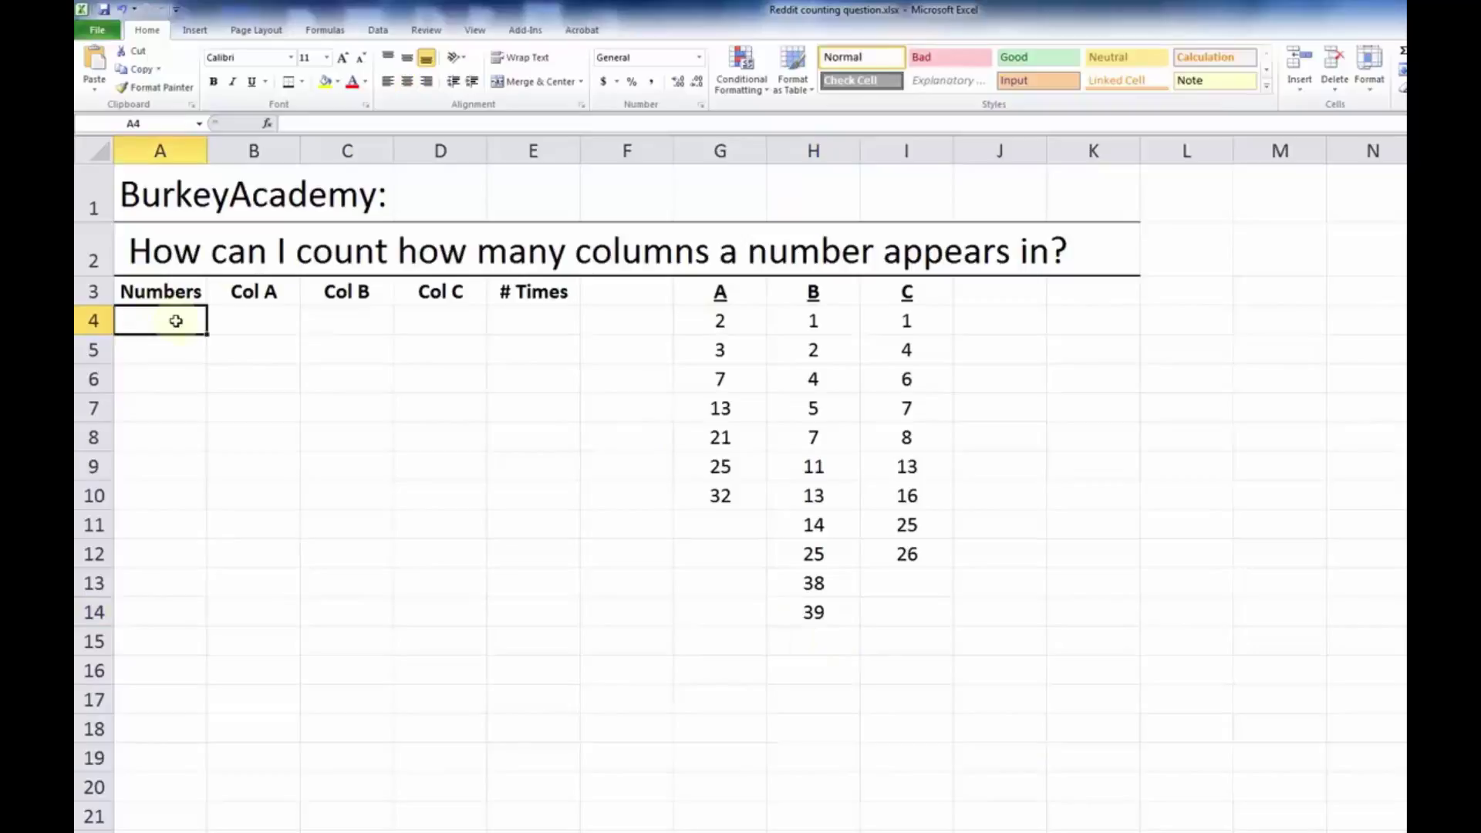
text(1)
key(Return)
text(2)
key(Return)
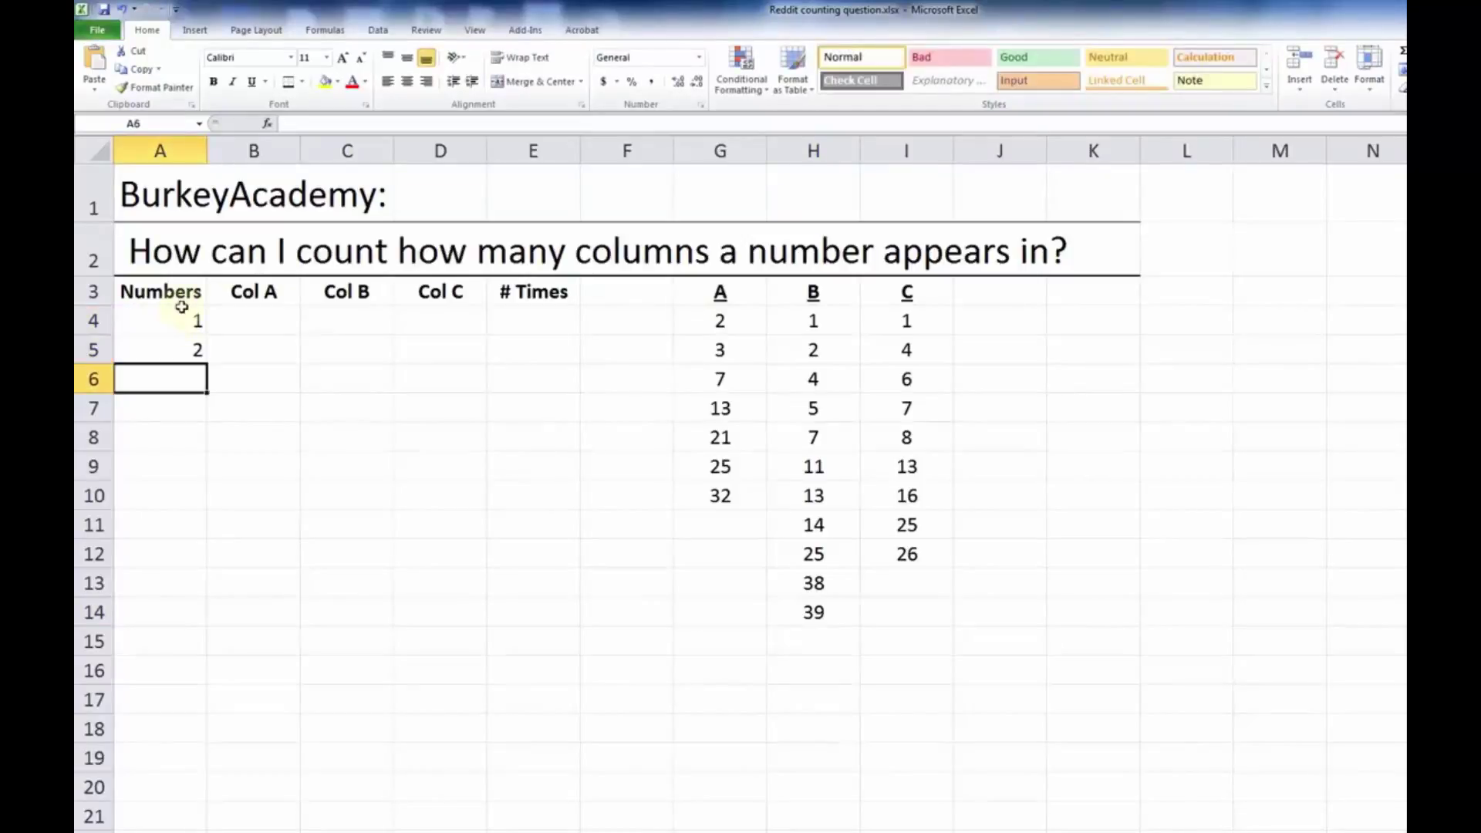
drag(188, 321, 193, 350)
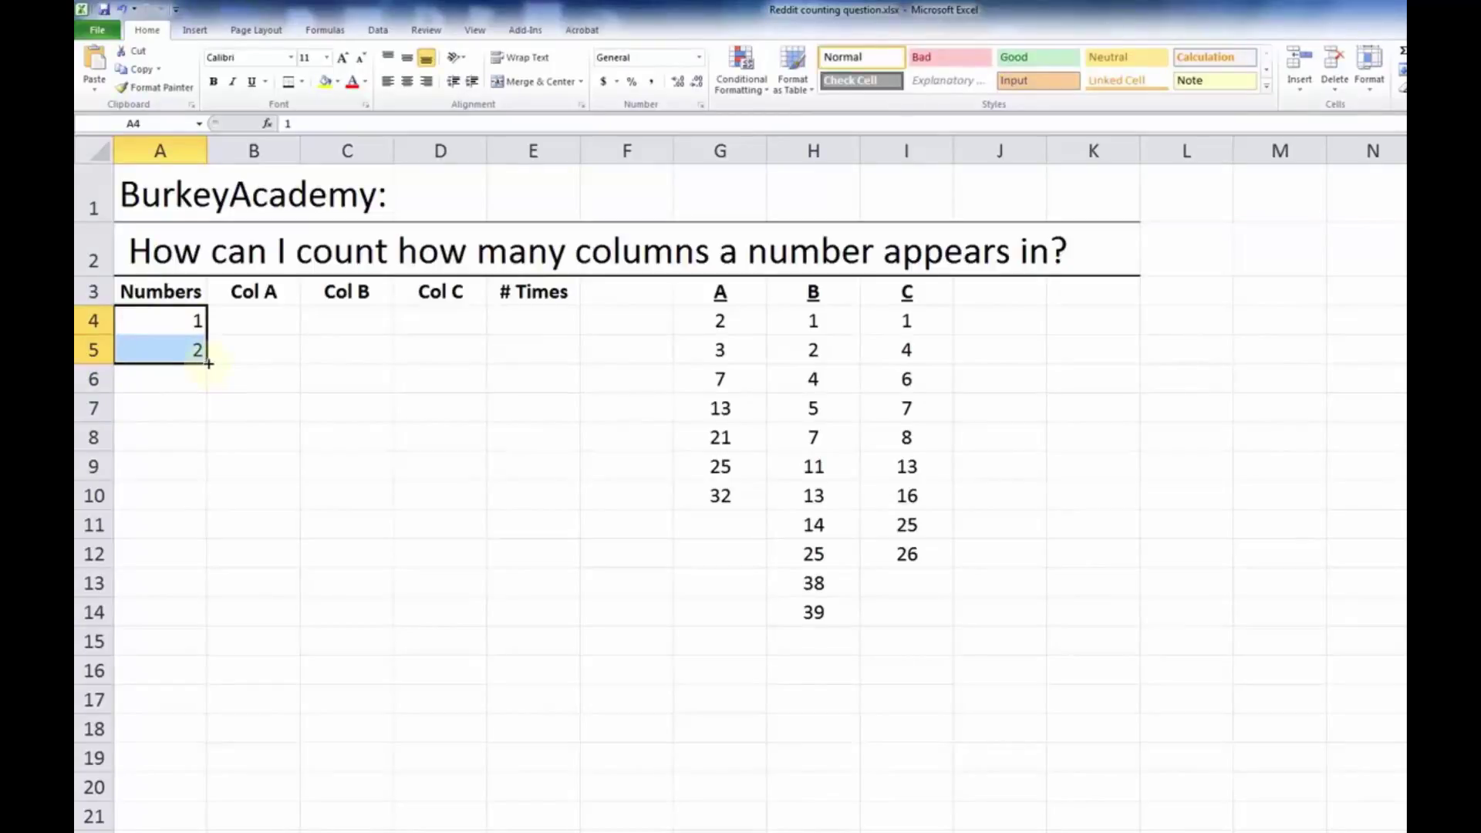
drag(208, 362, 149, 562)
scroll(344, 569, up, 10)
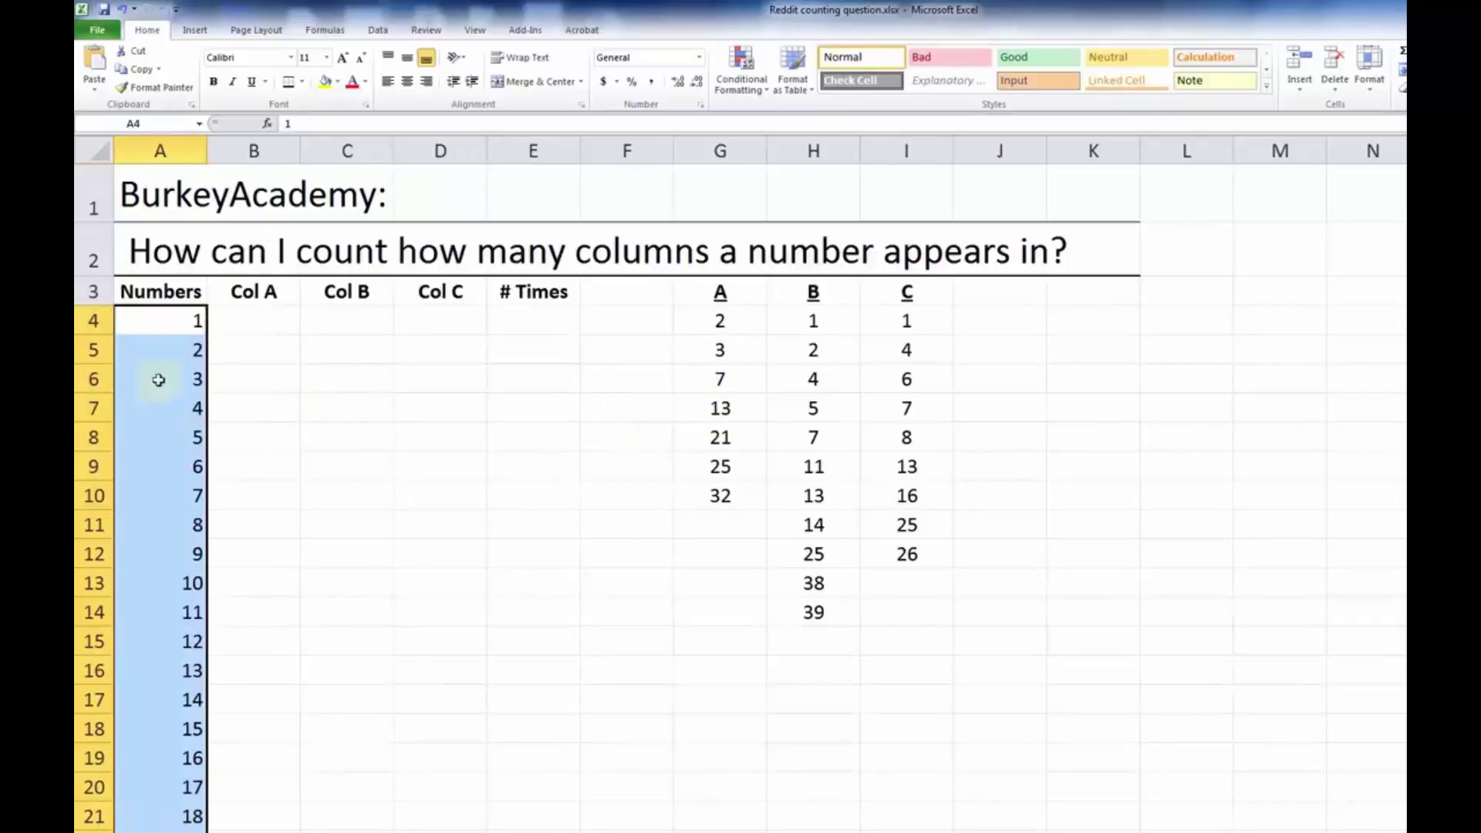
click(162, 347)
scroll(177, 401, down, 6)
scroll(182, 420, up, 6)
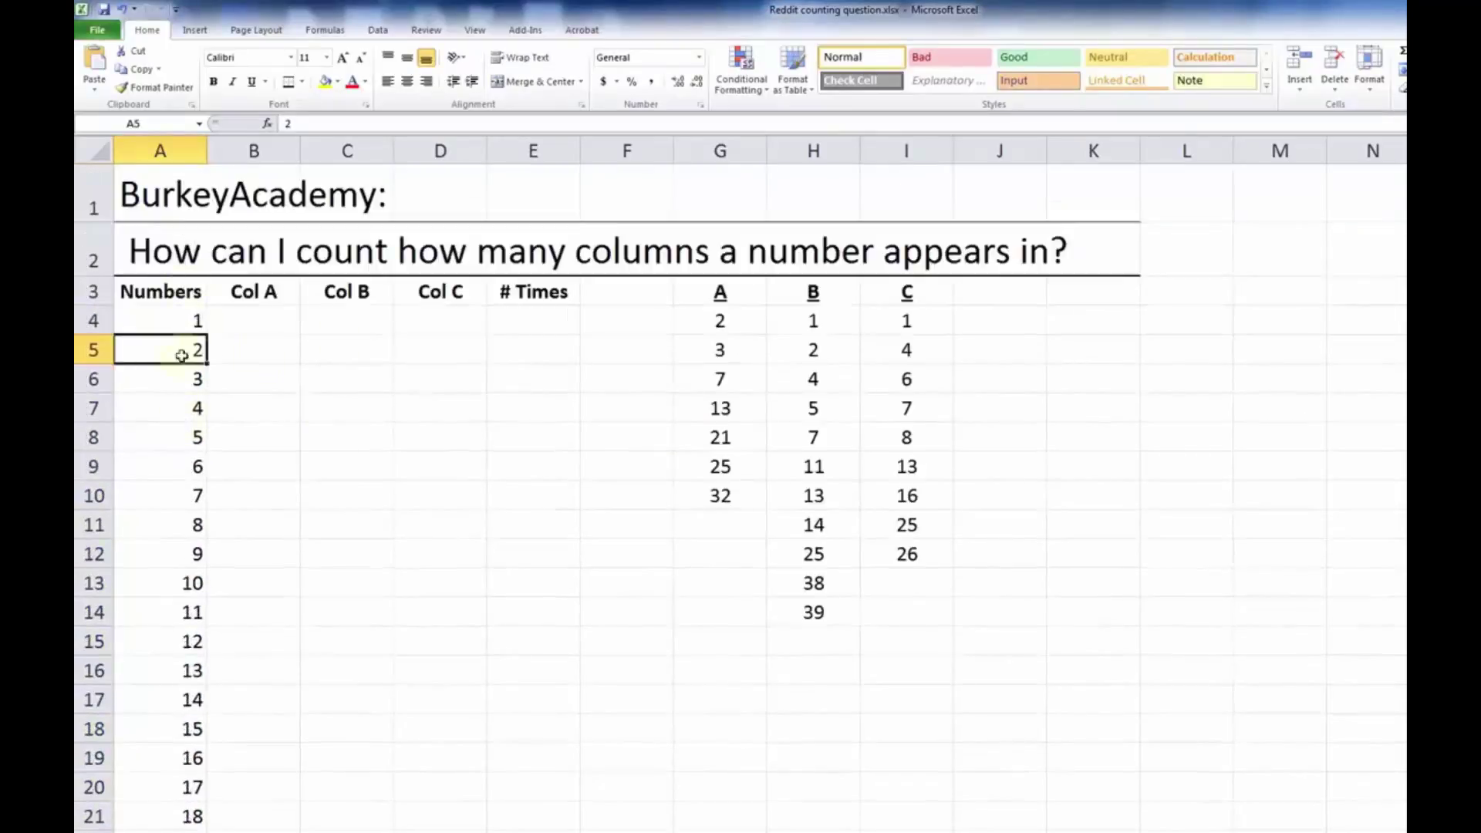
drag(719, 325, 869, 636)
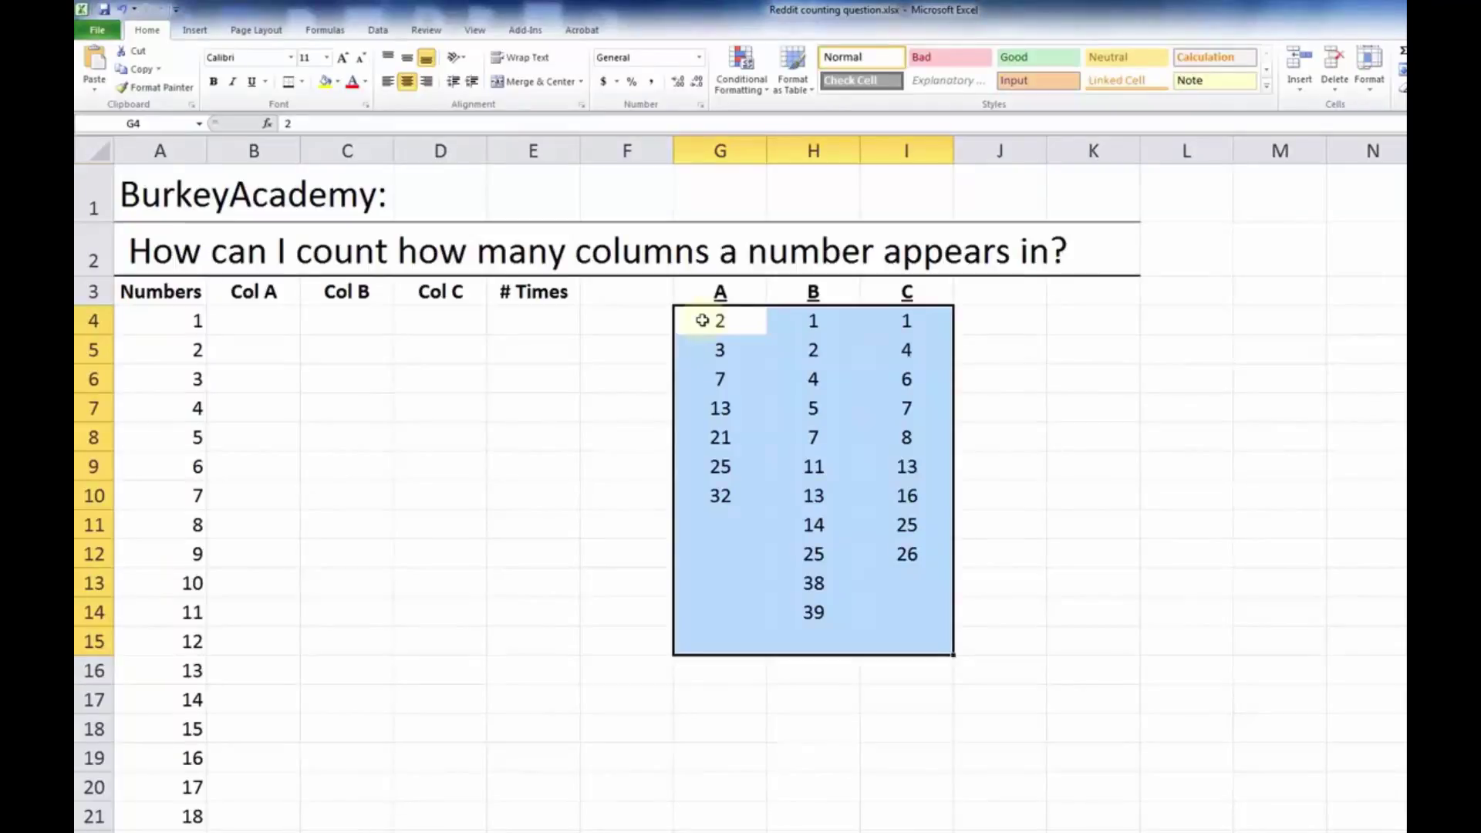
click(1051, 318)
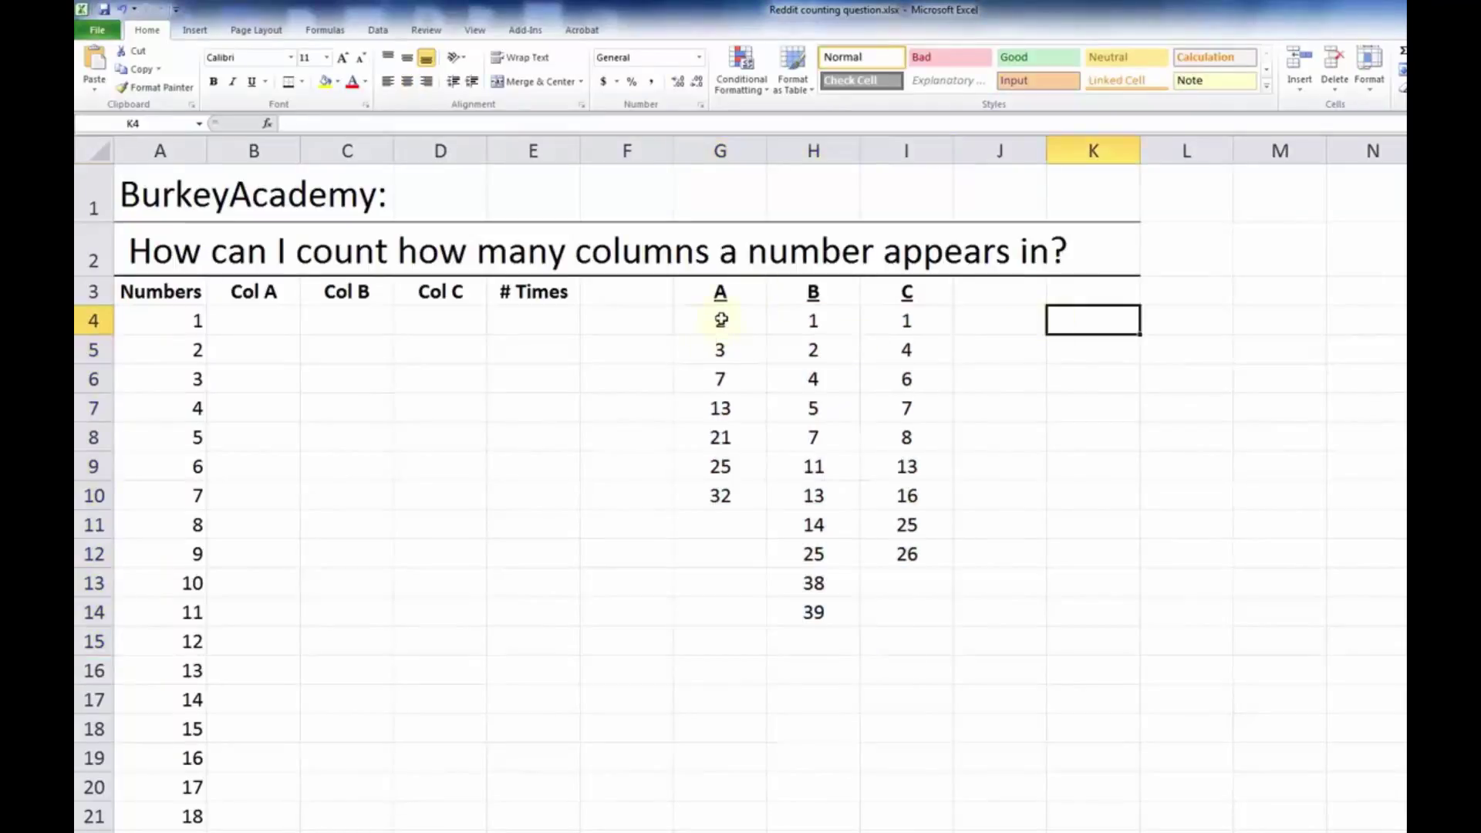
drag(720, 318, 718, 495)
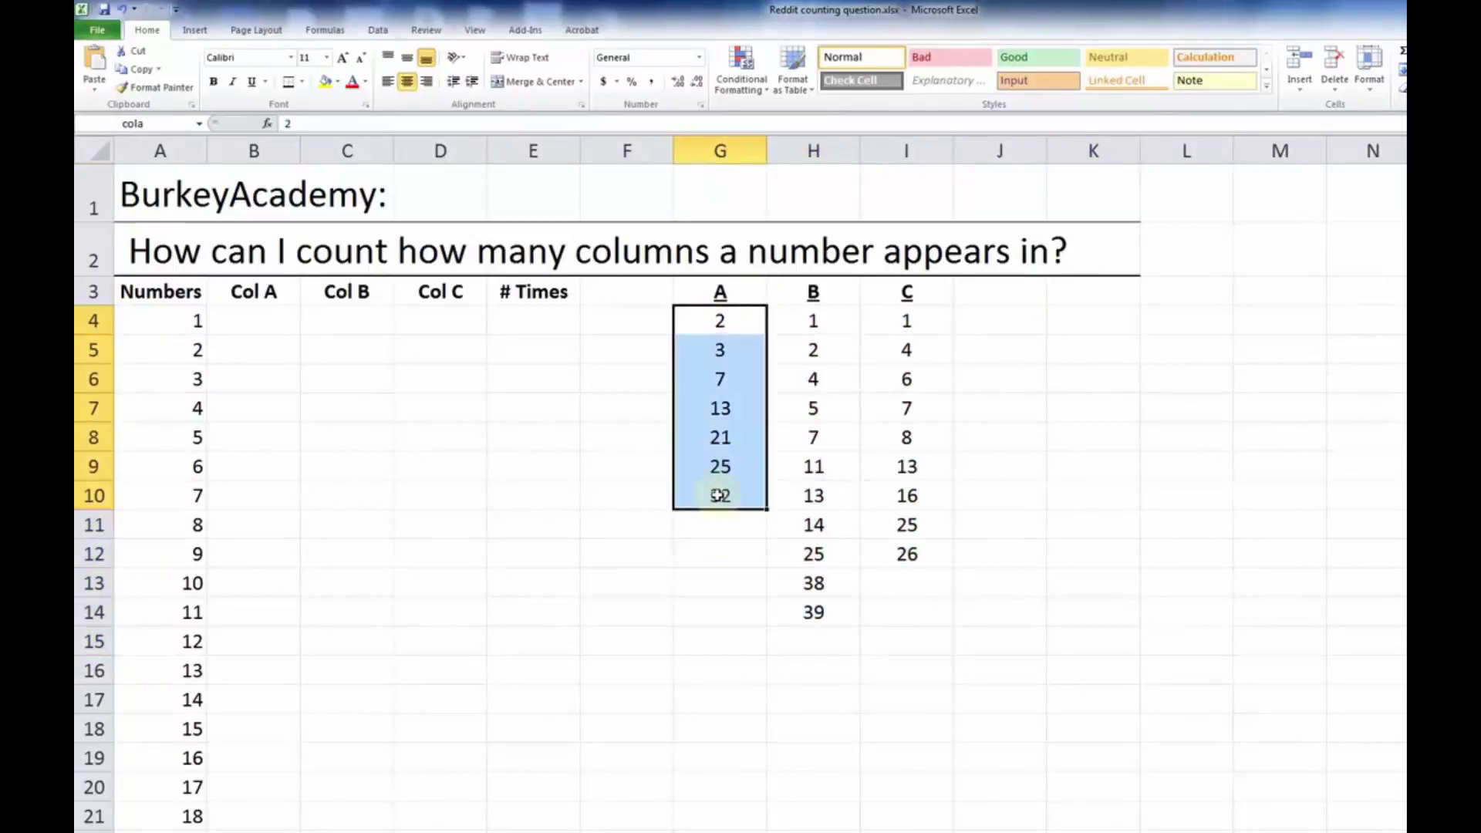
click(194, 29)
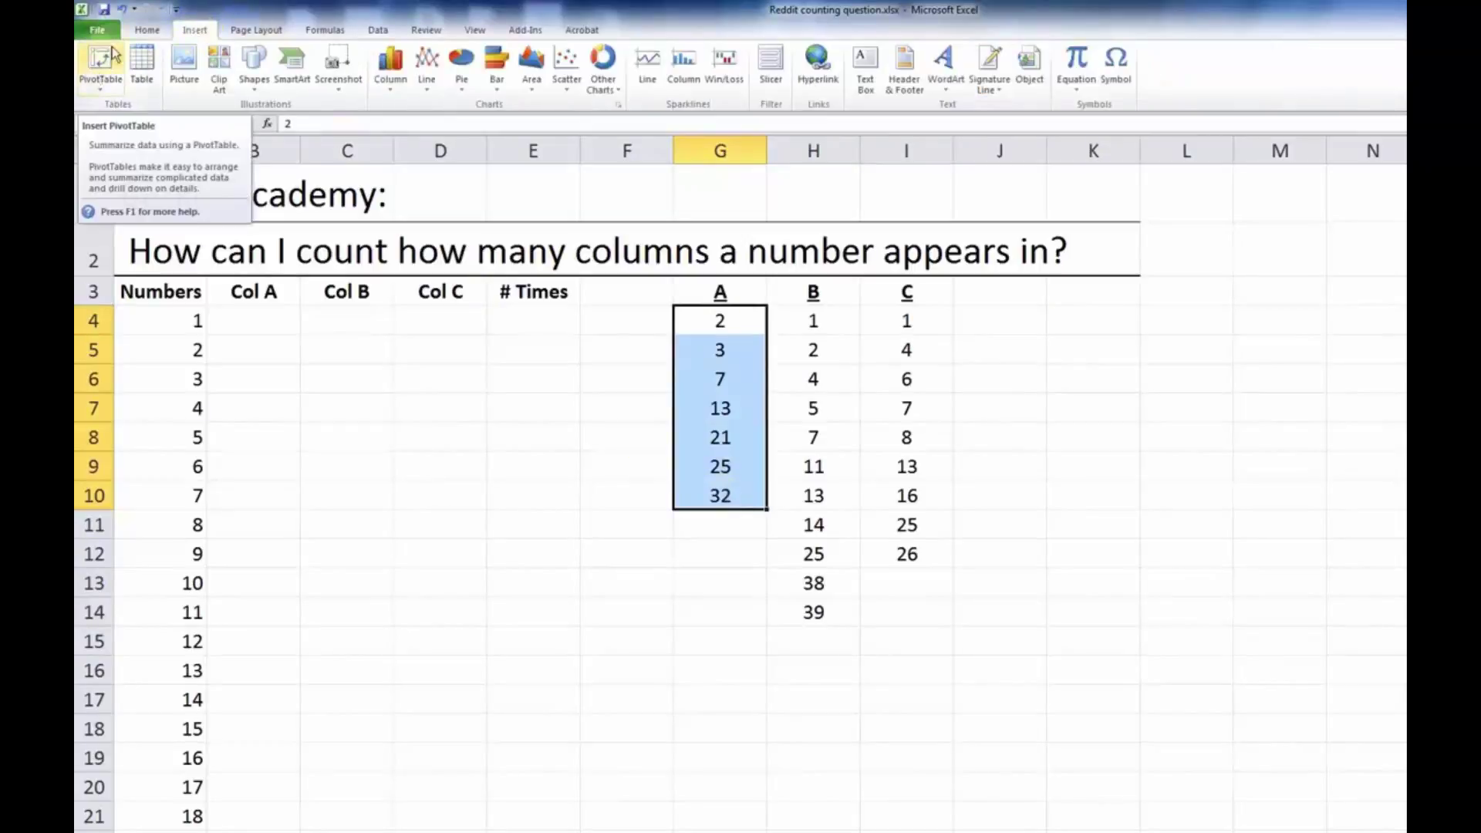
click(147, 29)
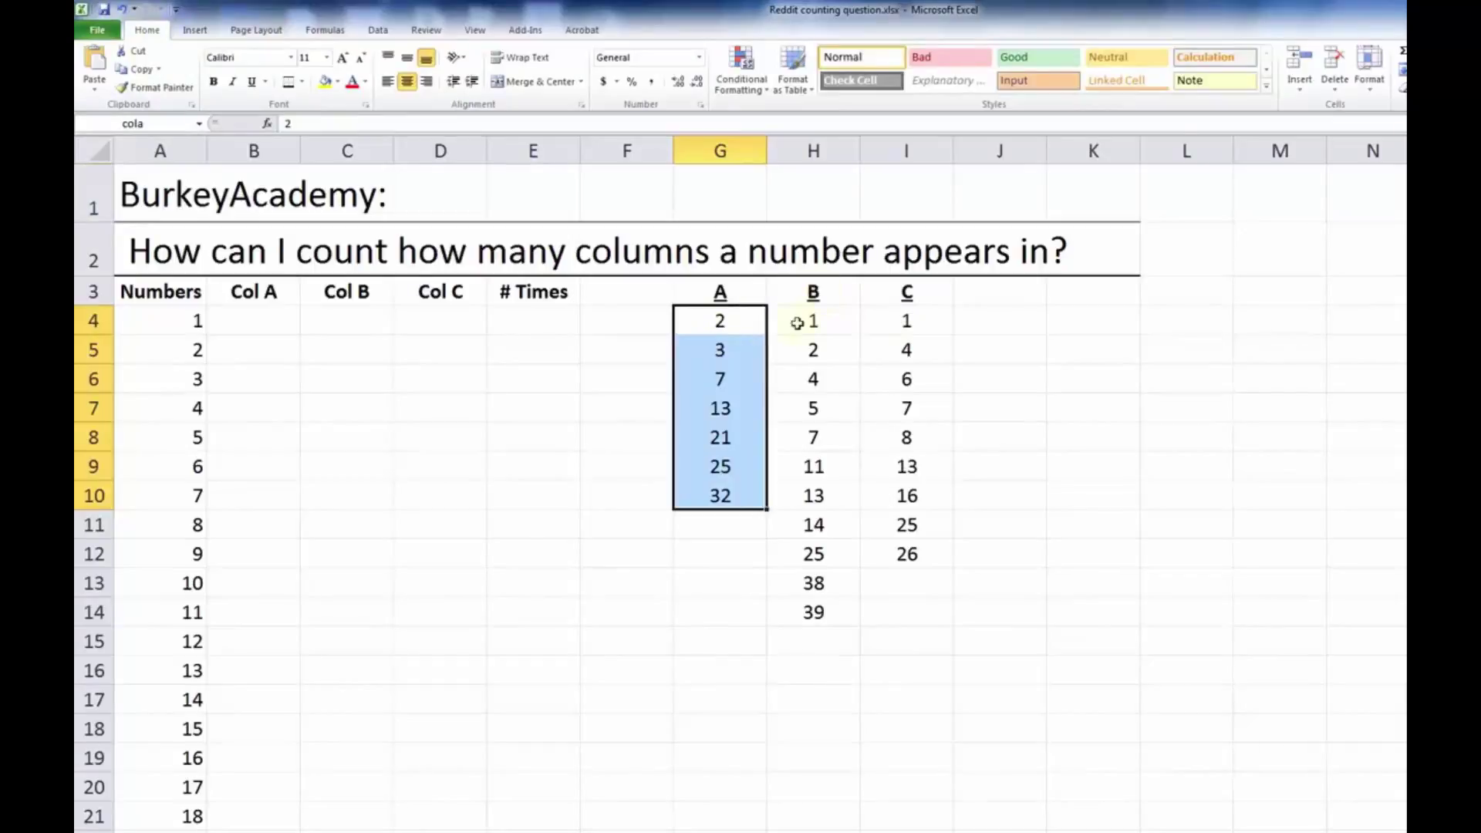
Step: Enter the header MegaList in cell K3
click(1105, 297)
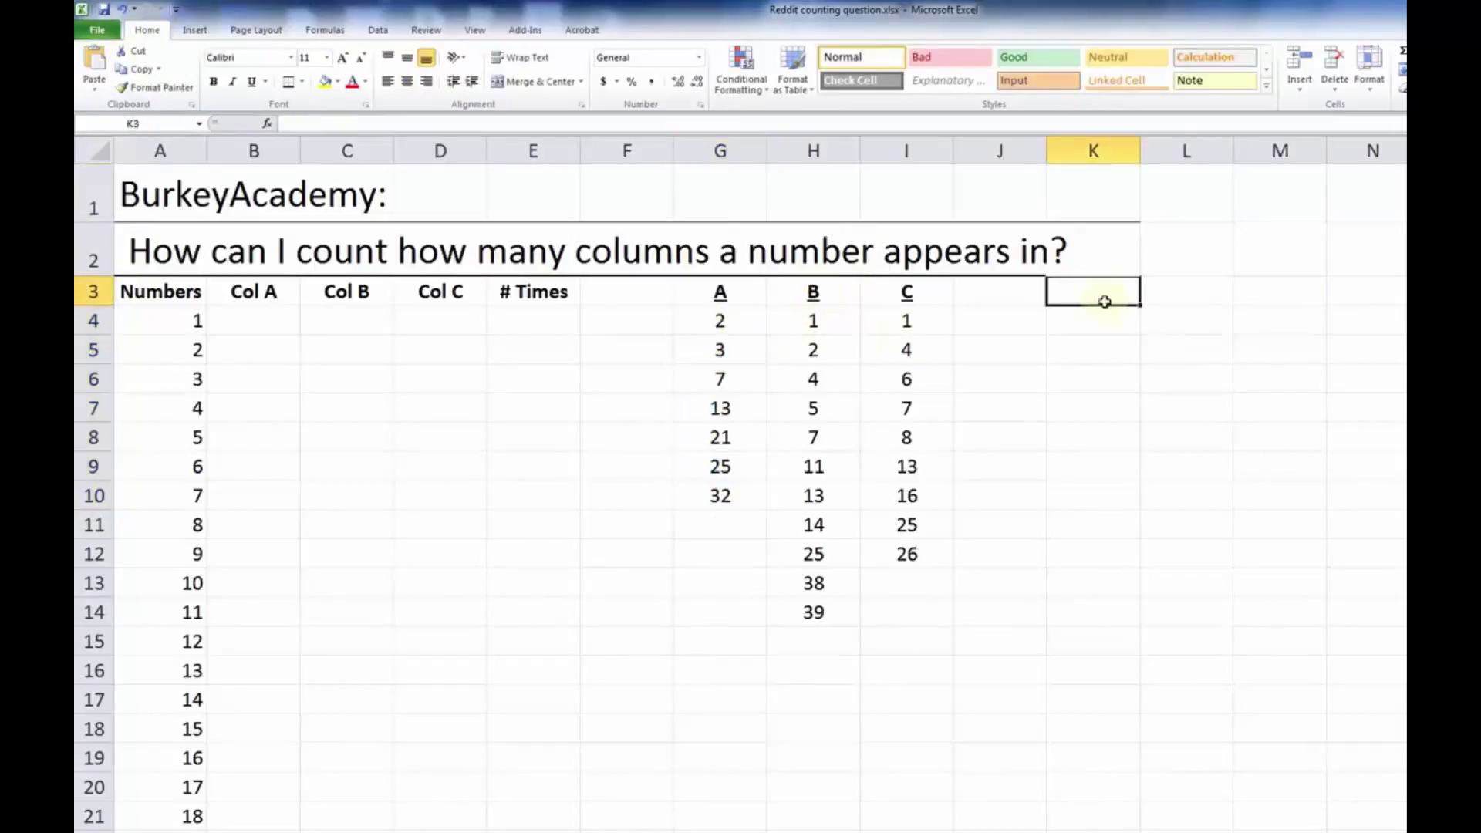
text(Me)
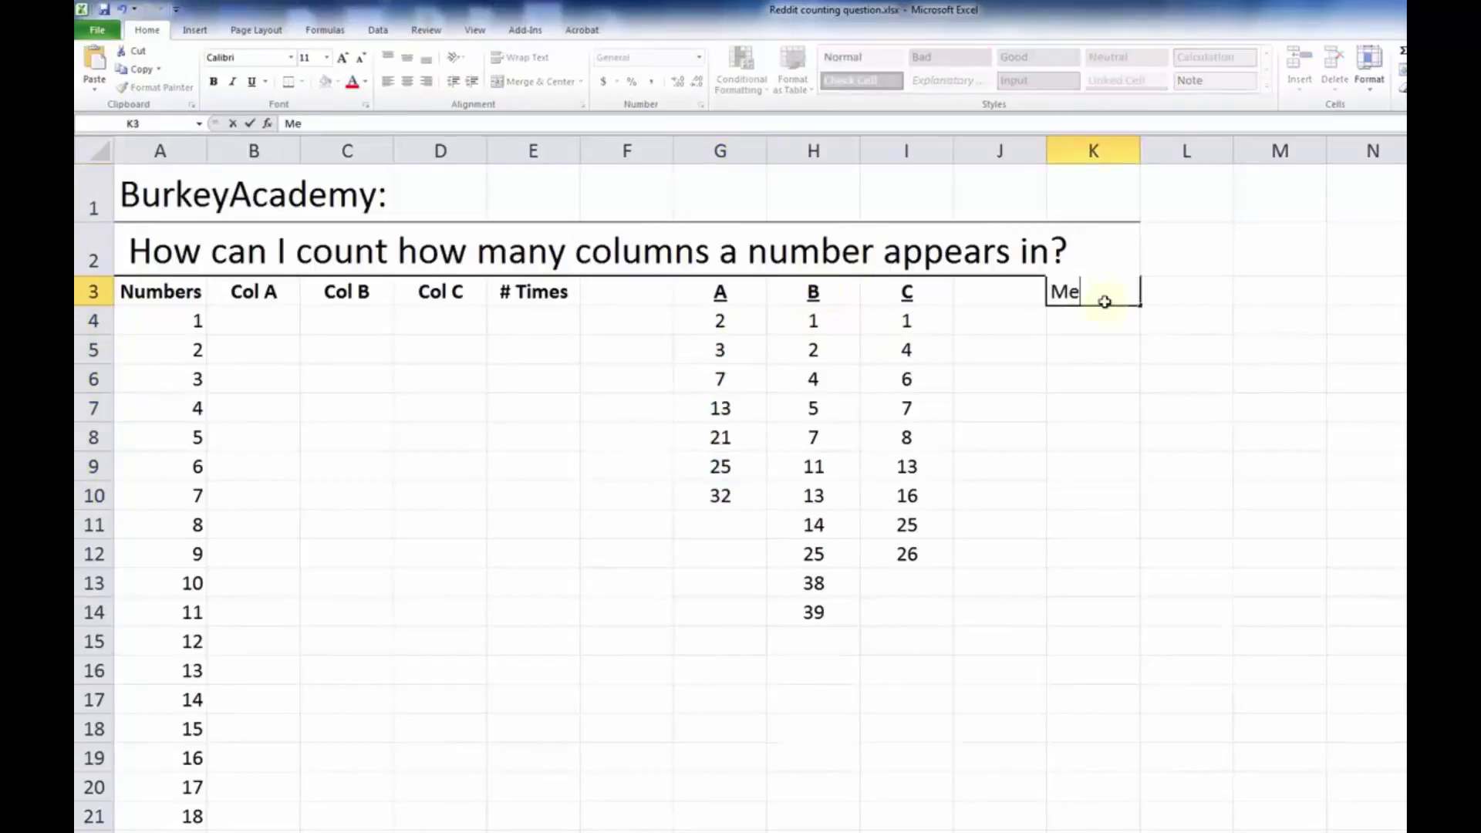
text(gaList)
key(Return)
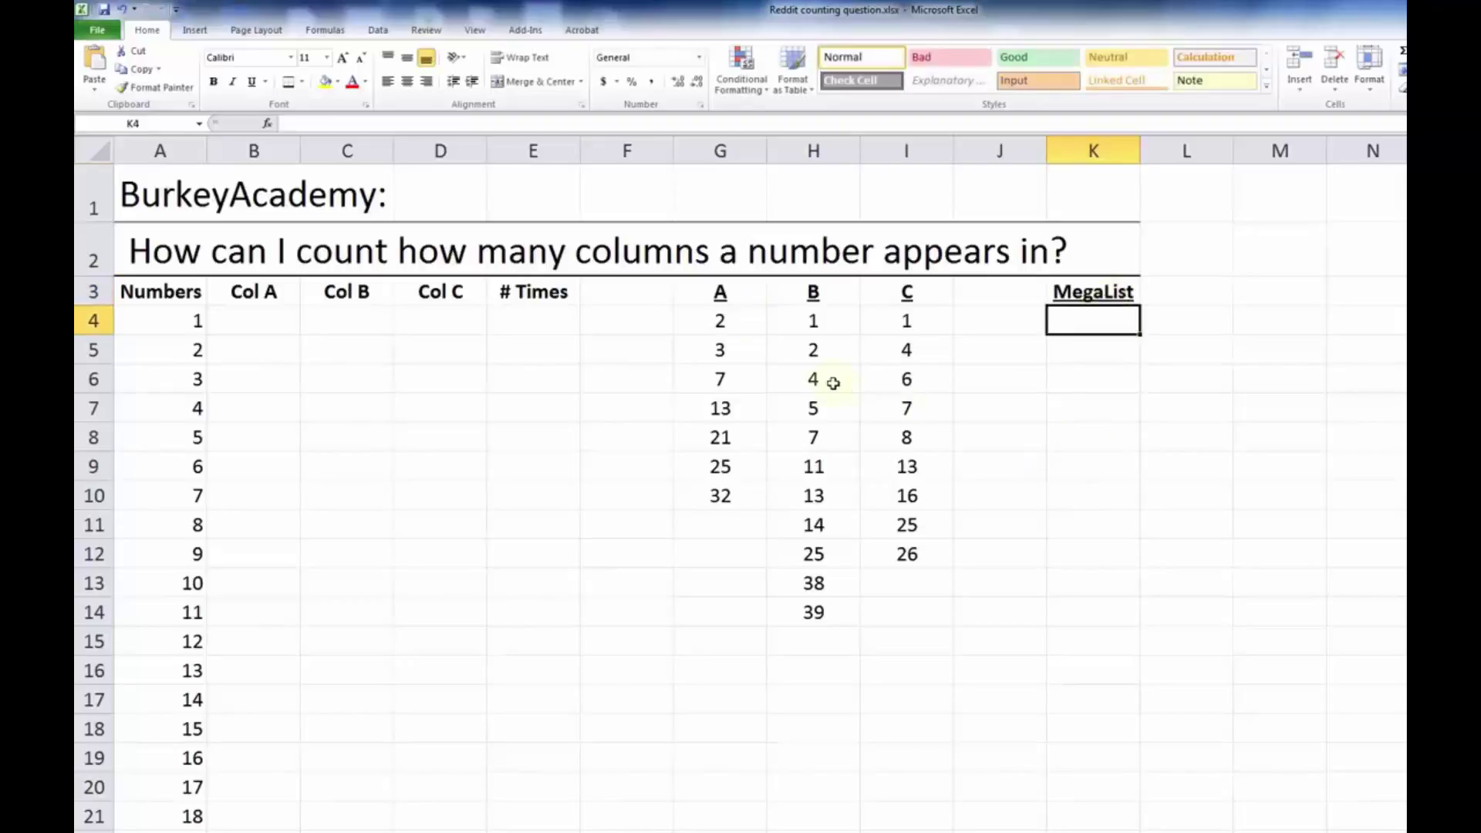
Step: Copy the list A numbers from G4:G10 into the MegaList column starting at K4
drag(717, 316, 709, 496)
key(ctrl+c)
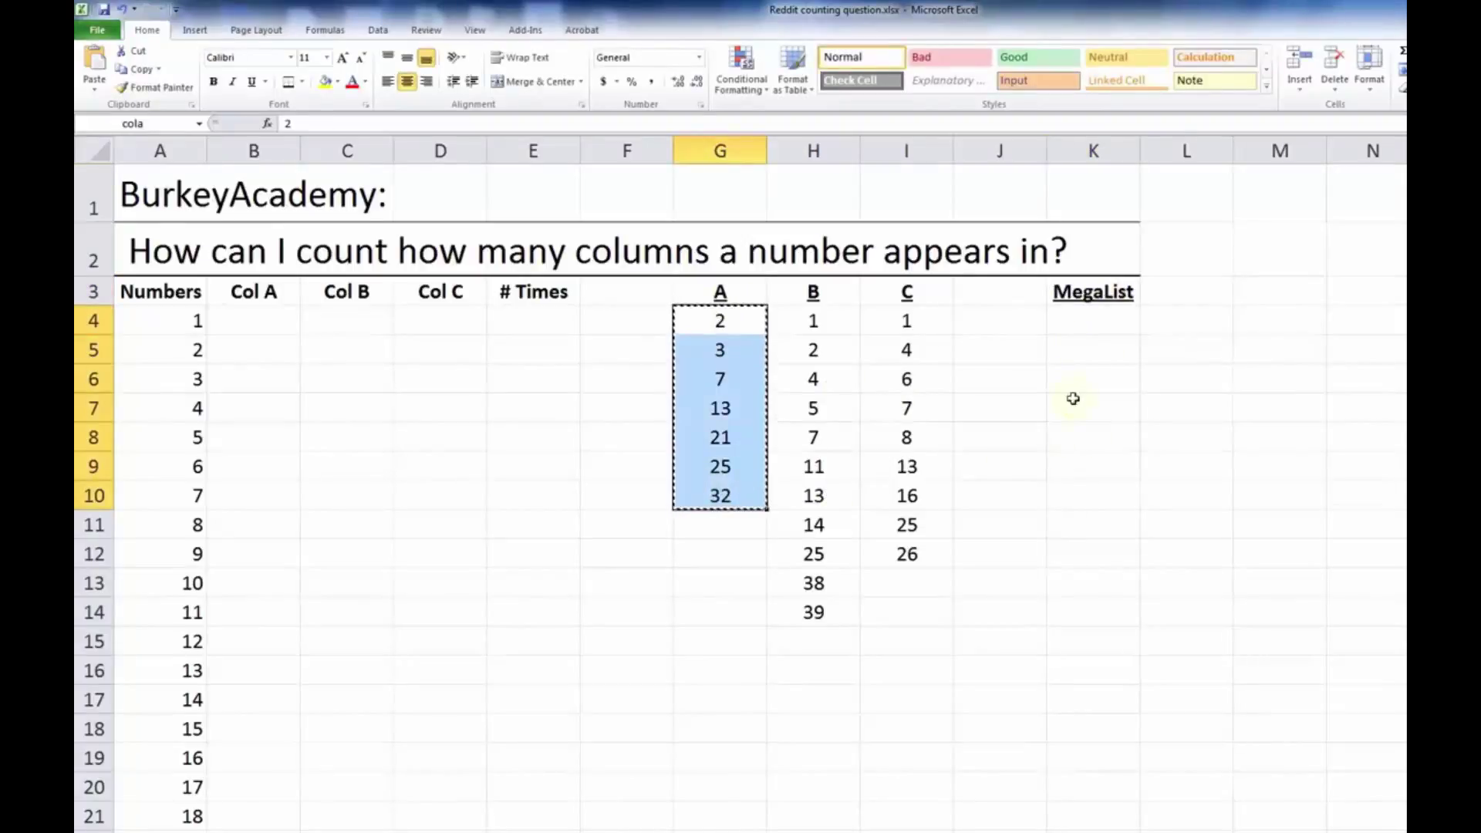
click(1092, 321)
key(ctrl+v)
Step: Append the list B numbers from H4:H14 to the MegaList column starting at K11
drag(813, 321, 823, 604)
key(ctrl+c)
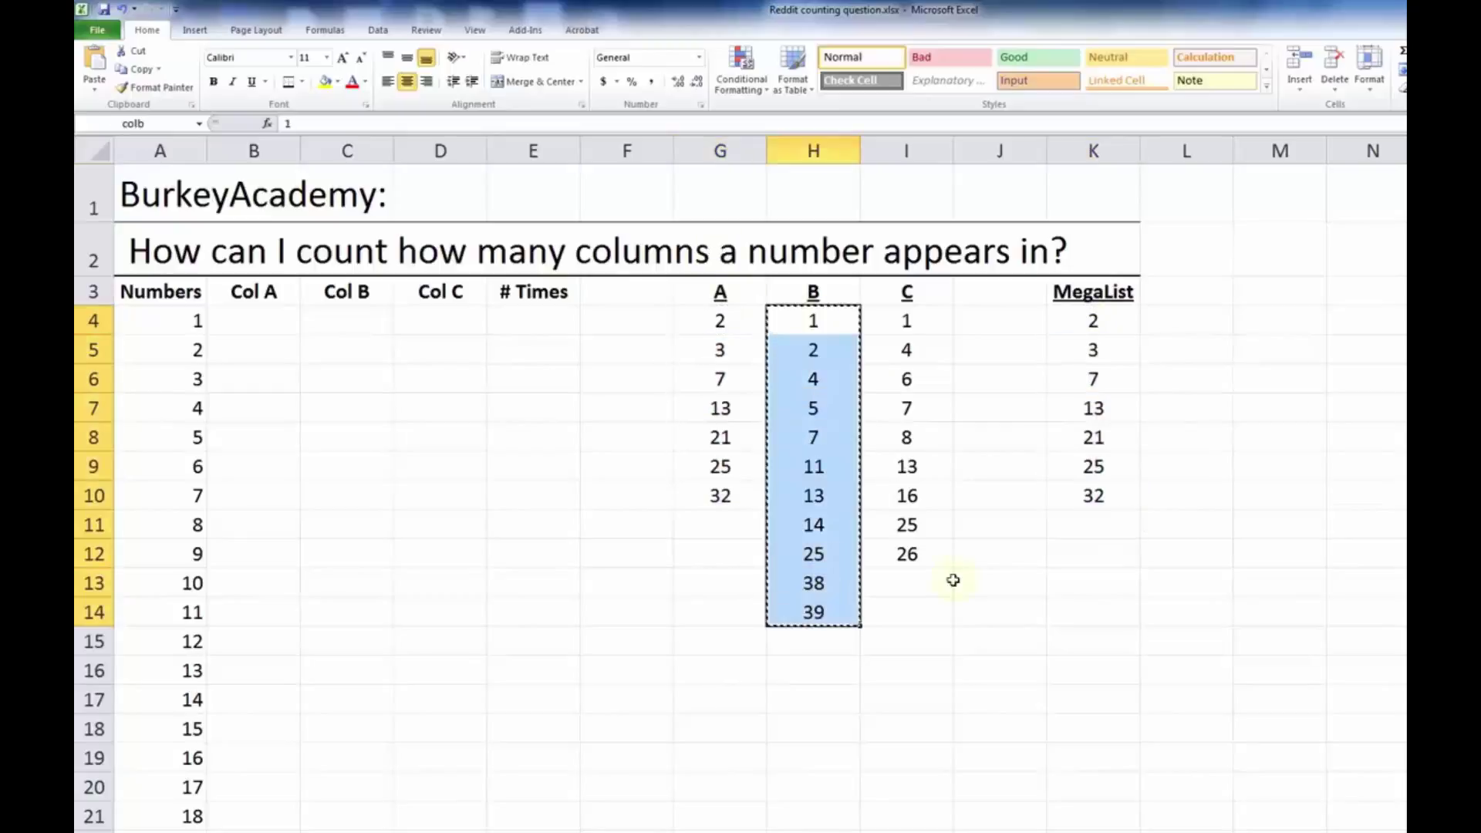
click(1110, 525)
key(ctrl+v)
Step: Append the list C numbers from I4:I12 to the MegaList column starting at K22
drag(905, 320, 938, 570)
key(ctrl+c)
scroll(1165, 617, down, 1)
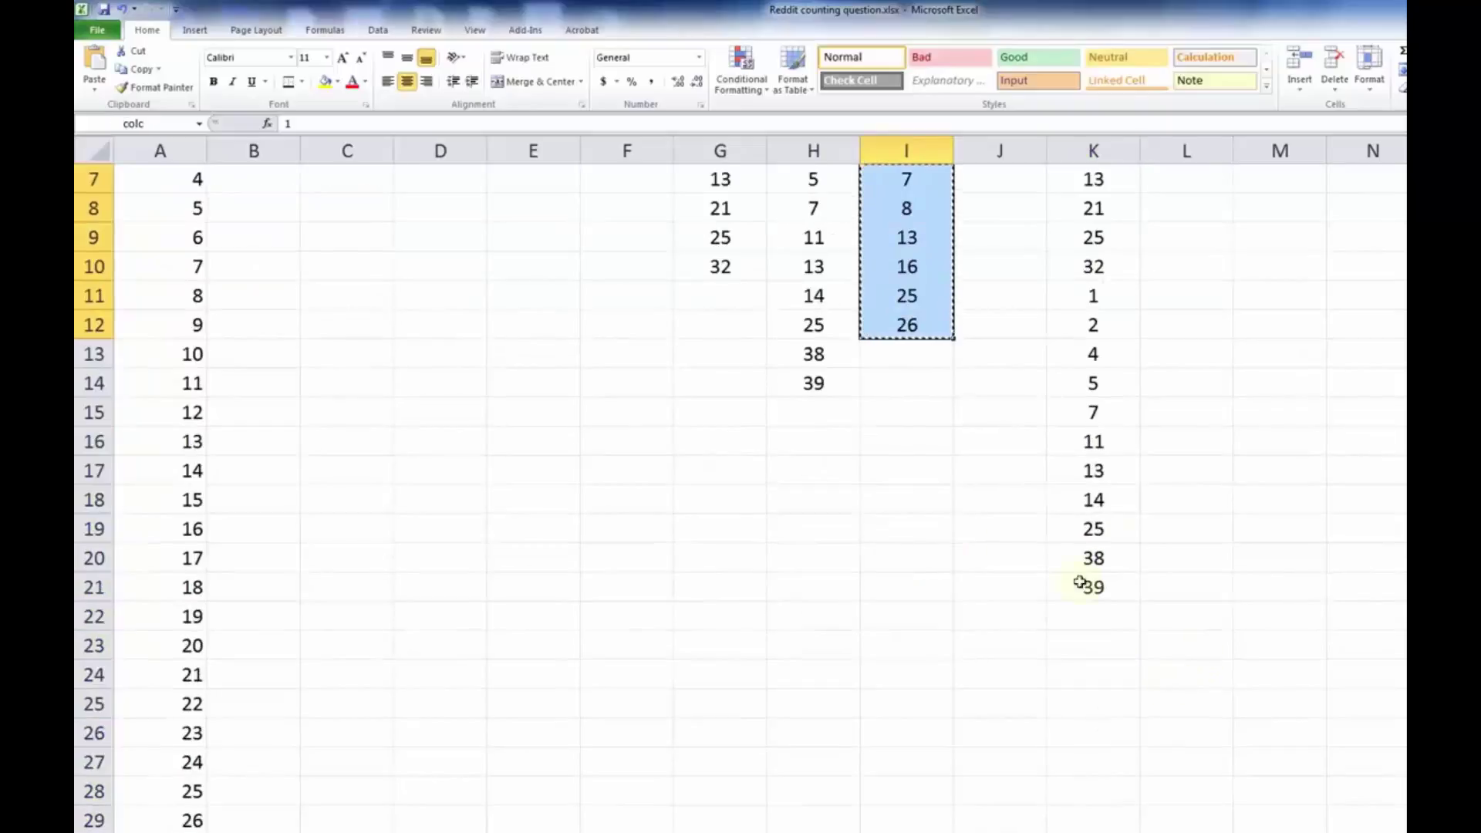
click(1094, 616)
key(ctrl+v)
scroll(1107, 496, up, 2)
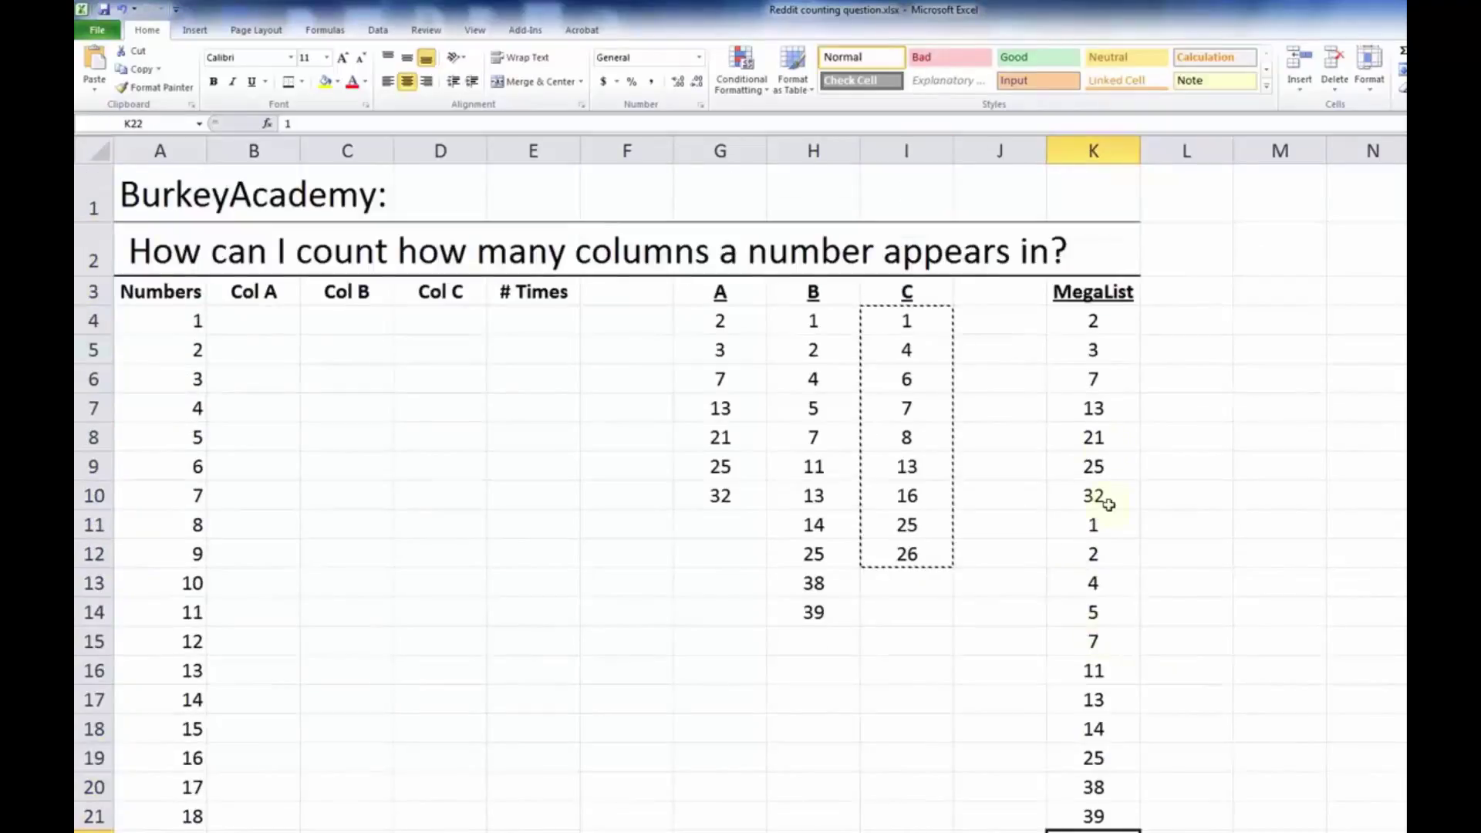
Step: Create a PivotTable on a new worksheet from the MegaList range K3:K30, with MegaList as the row labels
click(1111, 324)
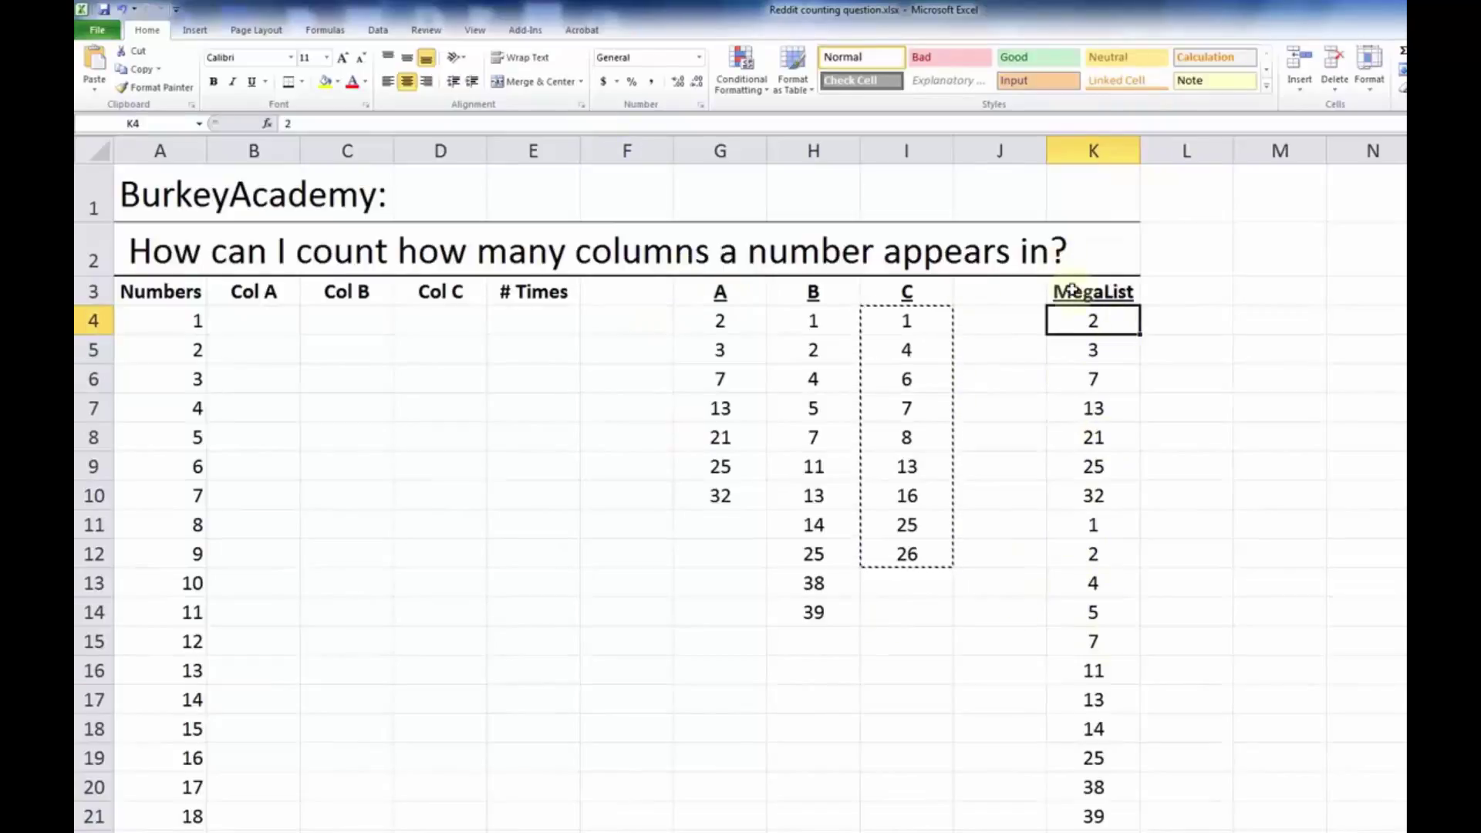
drag(1071, 291, 1118, 831)
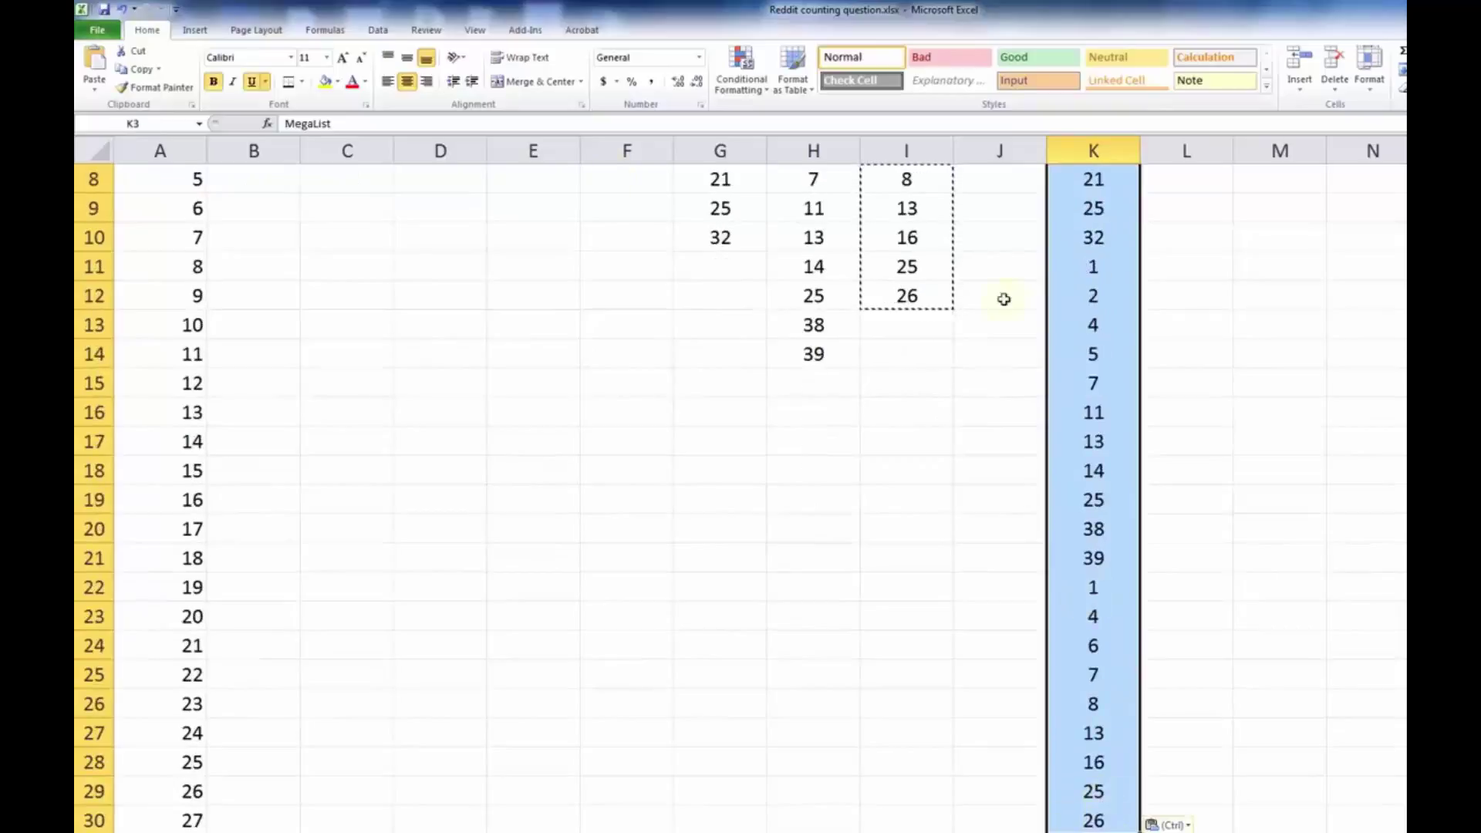
click(194, 30)
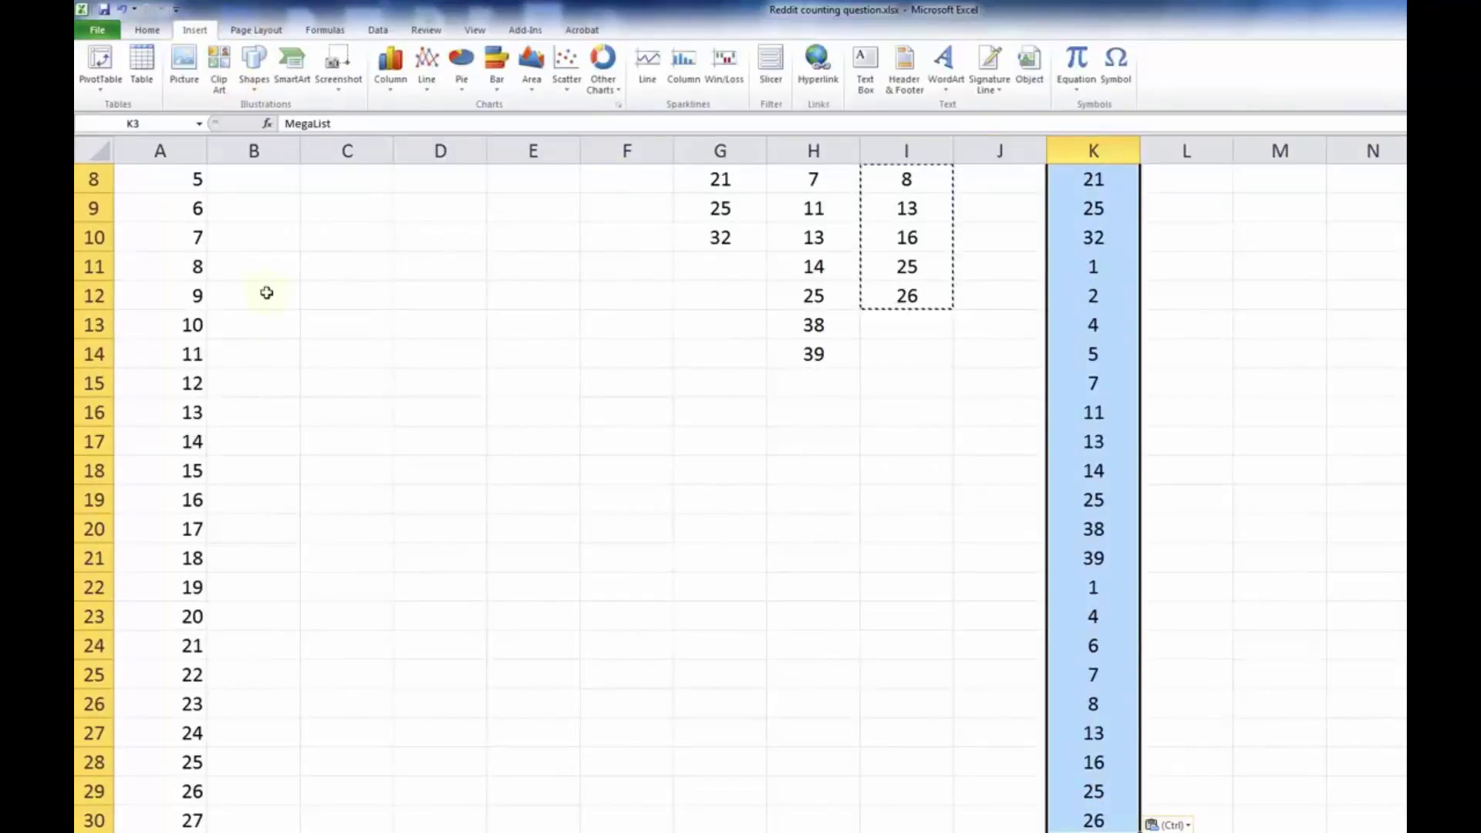
click(101, 64)
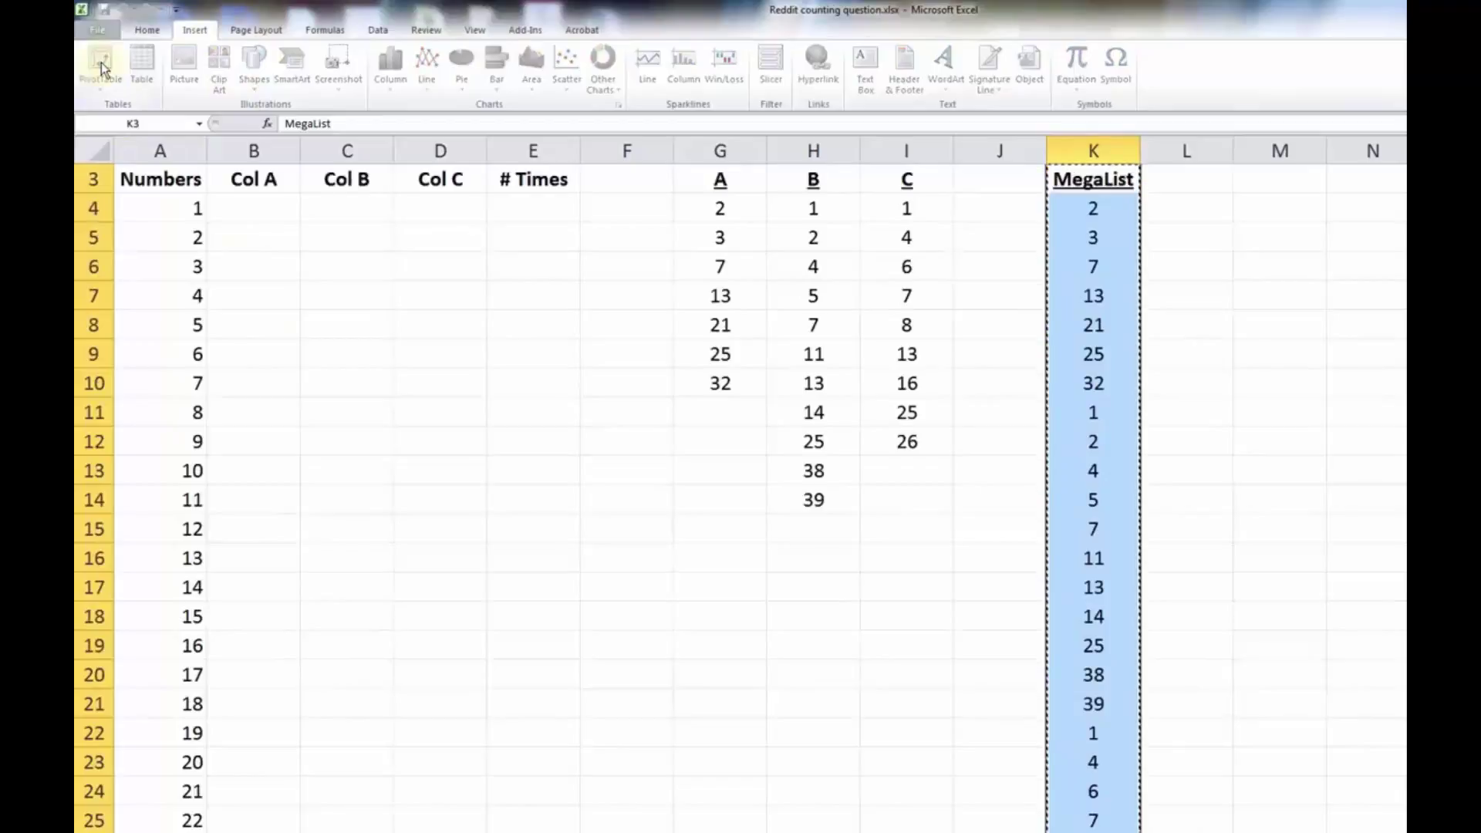
drag(405, 232, 761, 210)
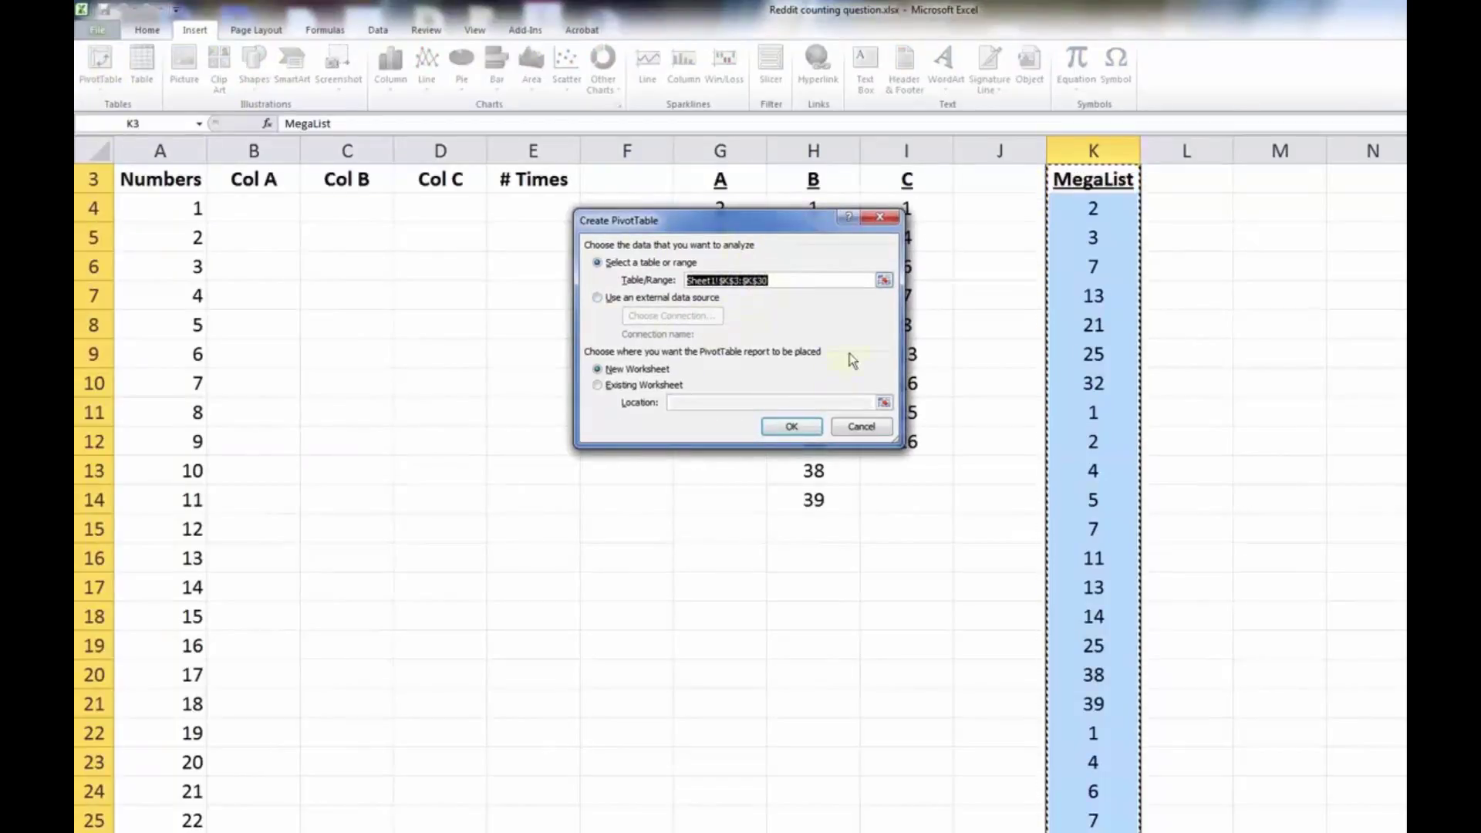
click(796, 430)
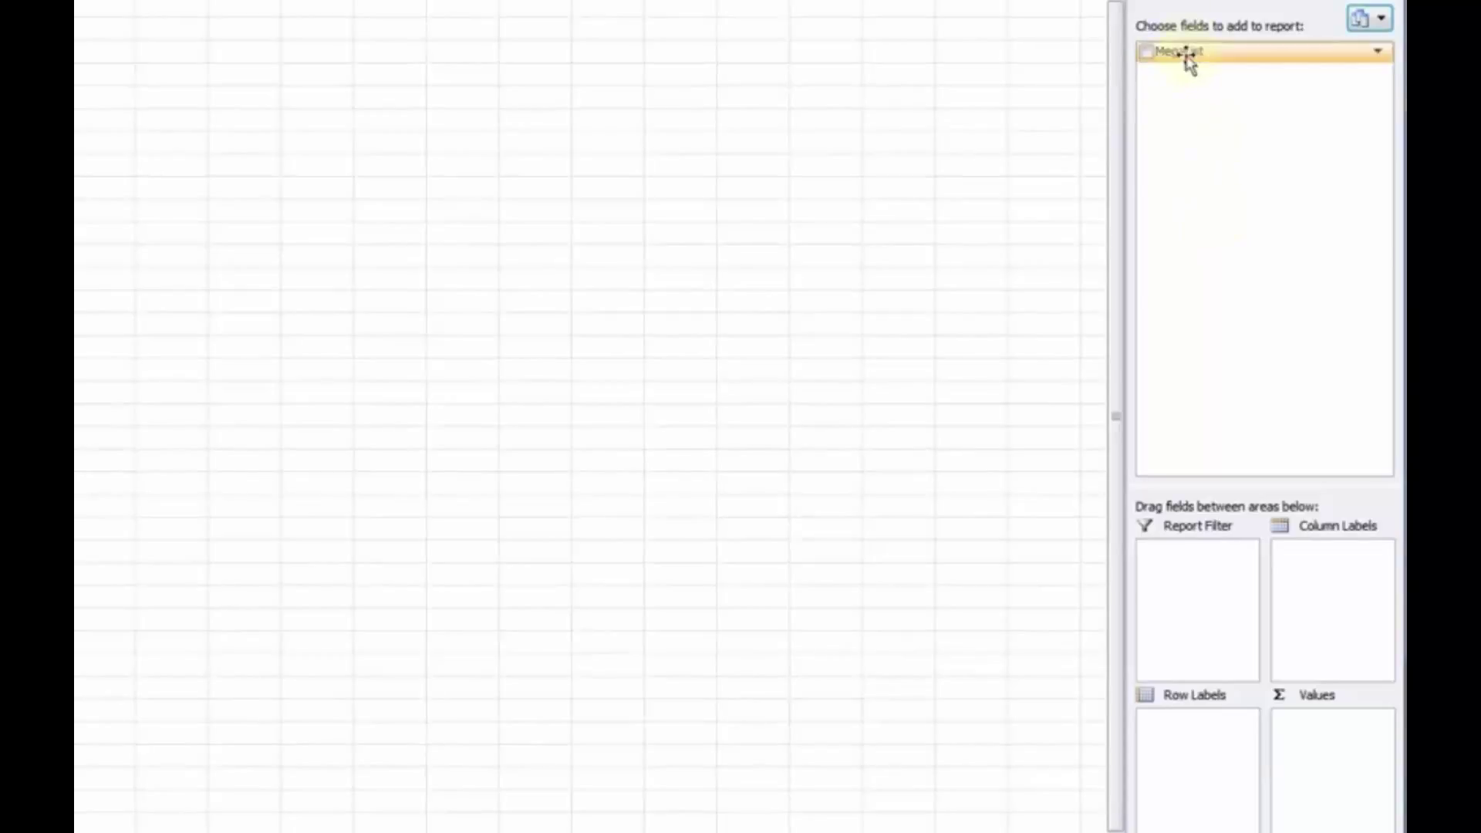
drag(1187, 64, 1194, 779)
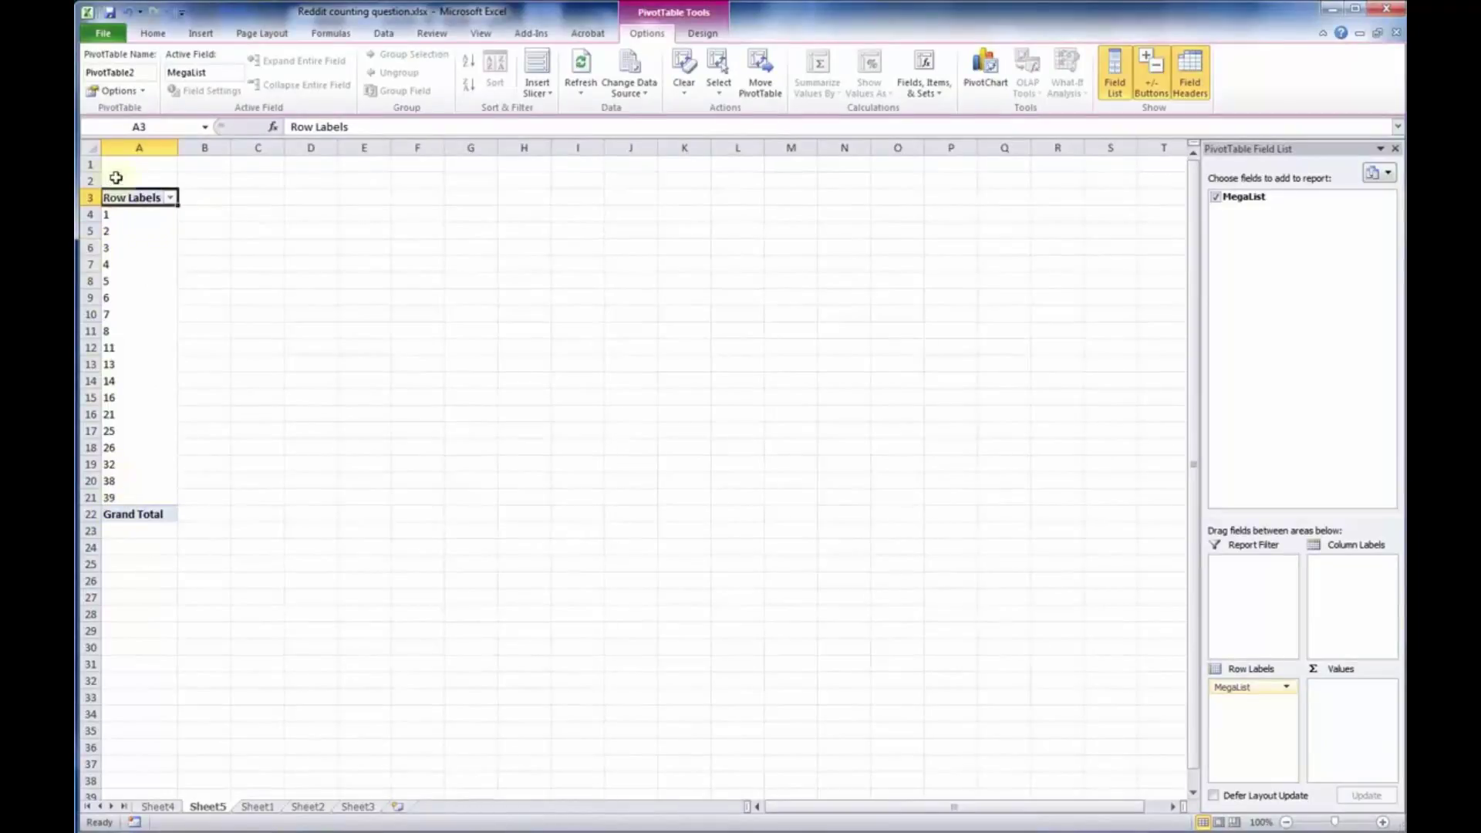
click(189, 328)
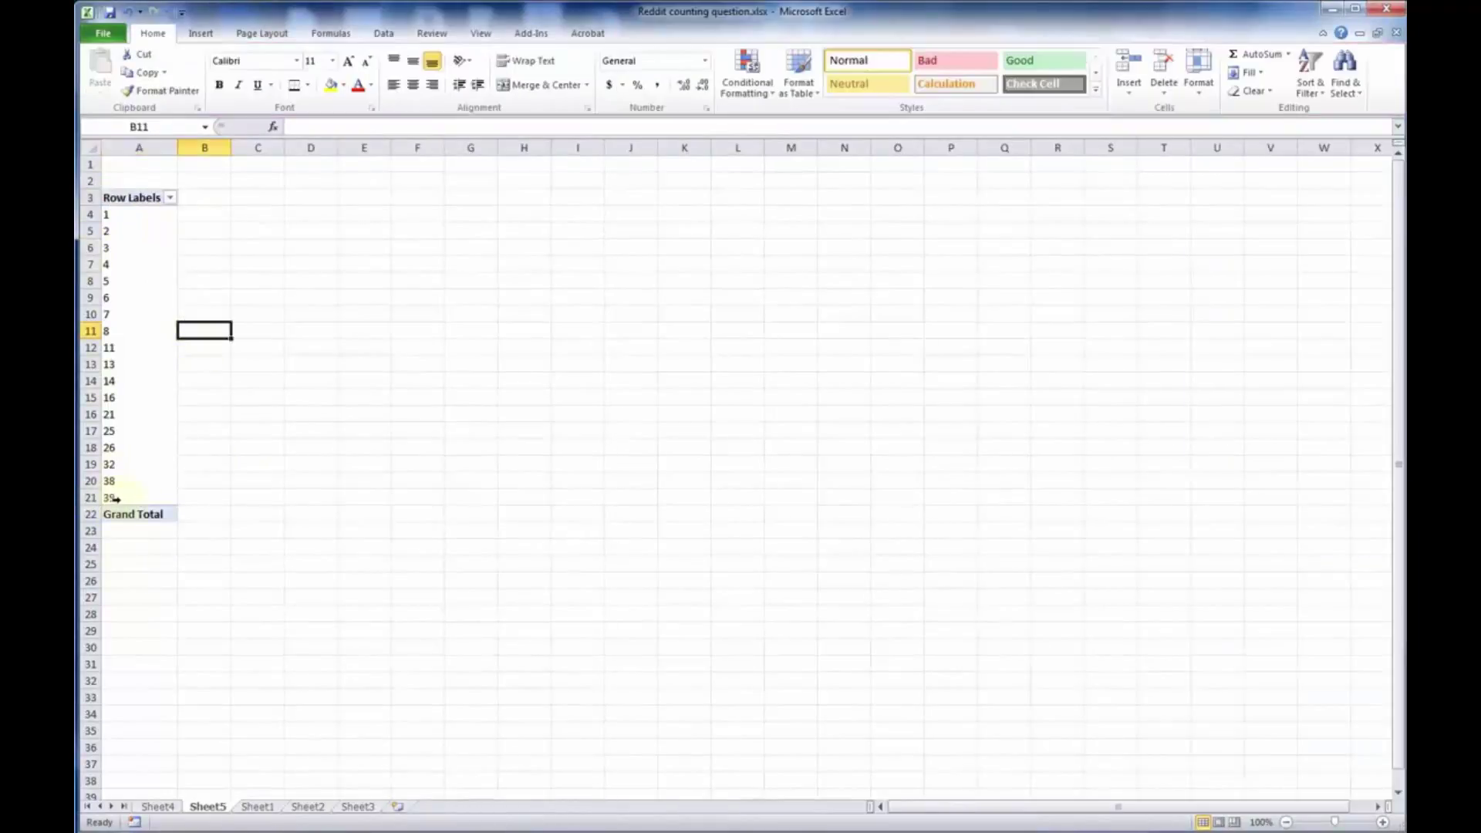
Step: Copy the unique numbers from the PivotTable range A4:A21 into the Numbers column of Sheet1, starting at A4
drag(113, 498, 101, 207)
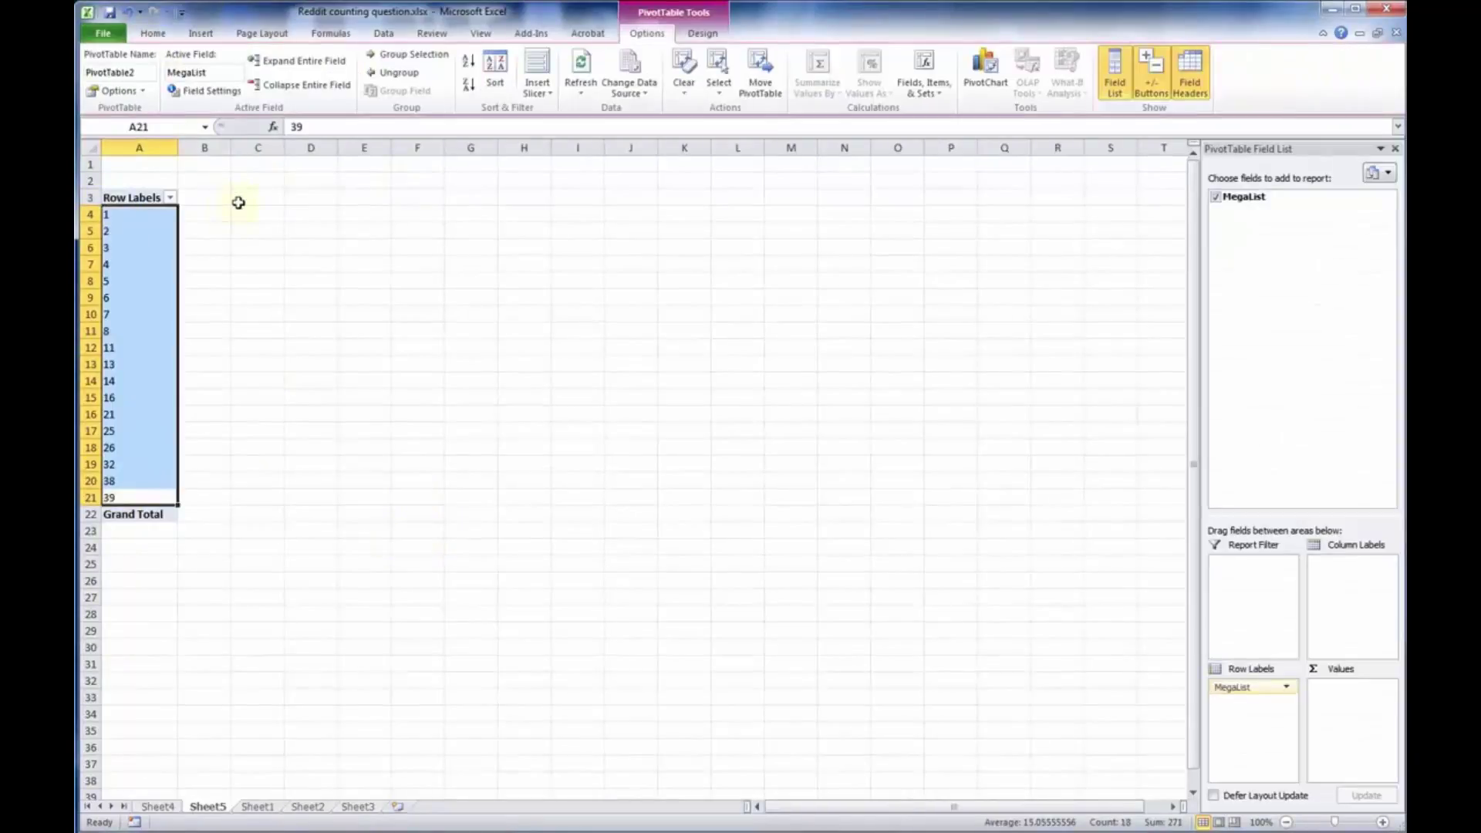
key(ctrl+c)
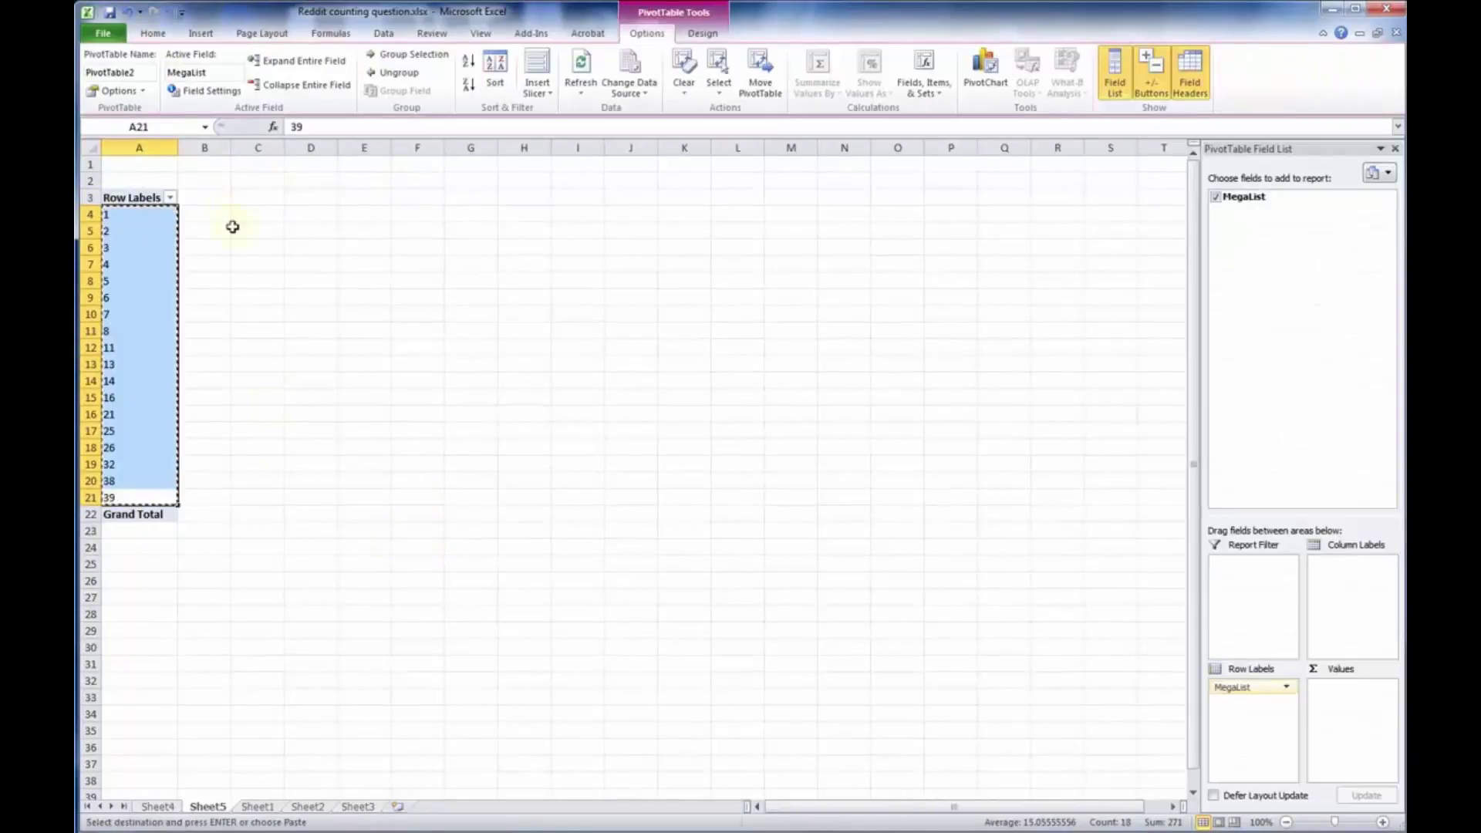
click(257, 806)
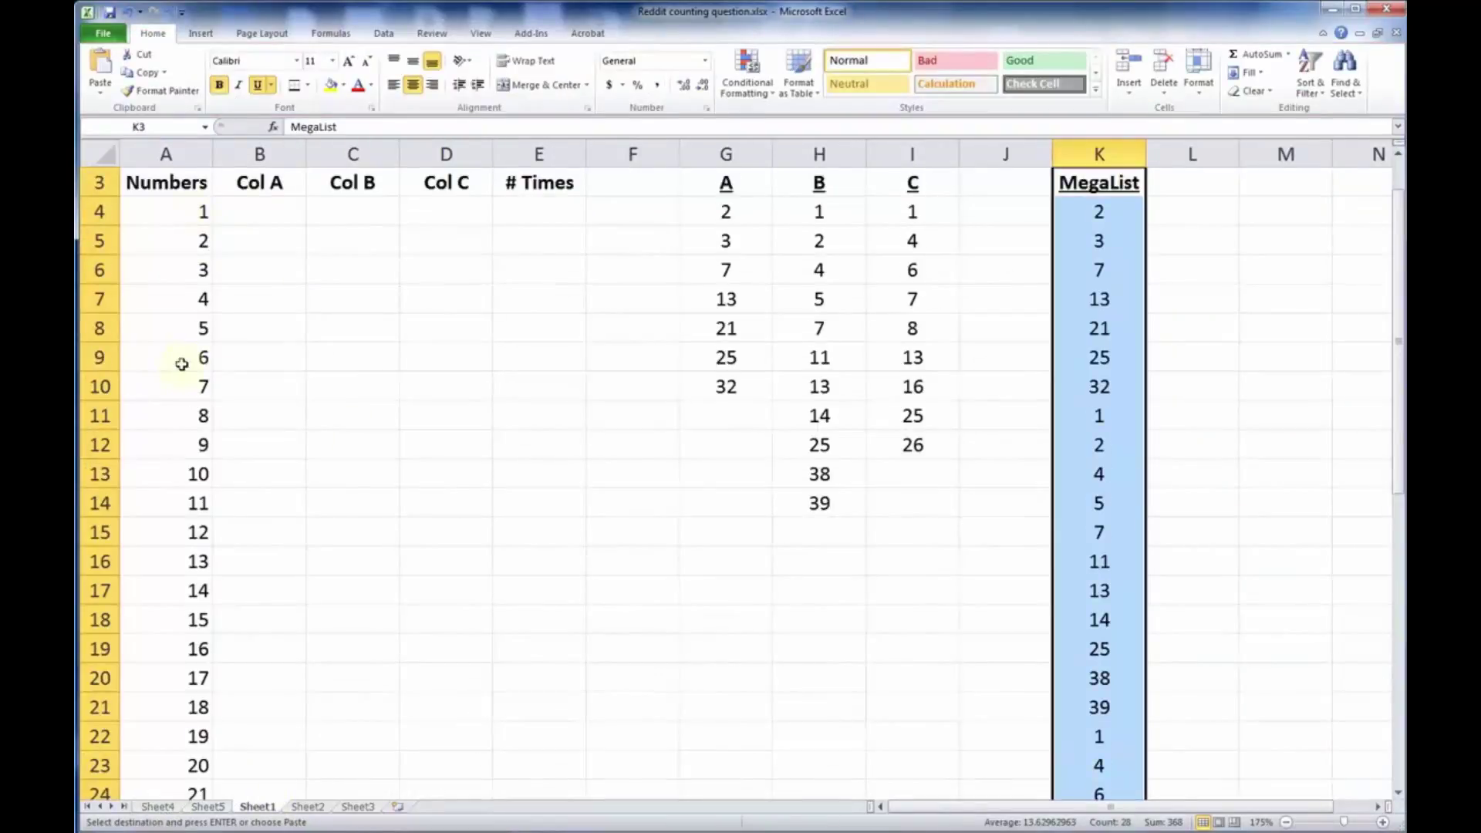
scroll(181, 363, down, 12)
scroll(179, 364, up, 13)
click(175, 323)
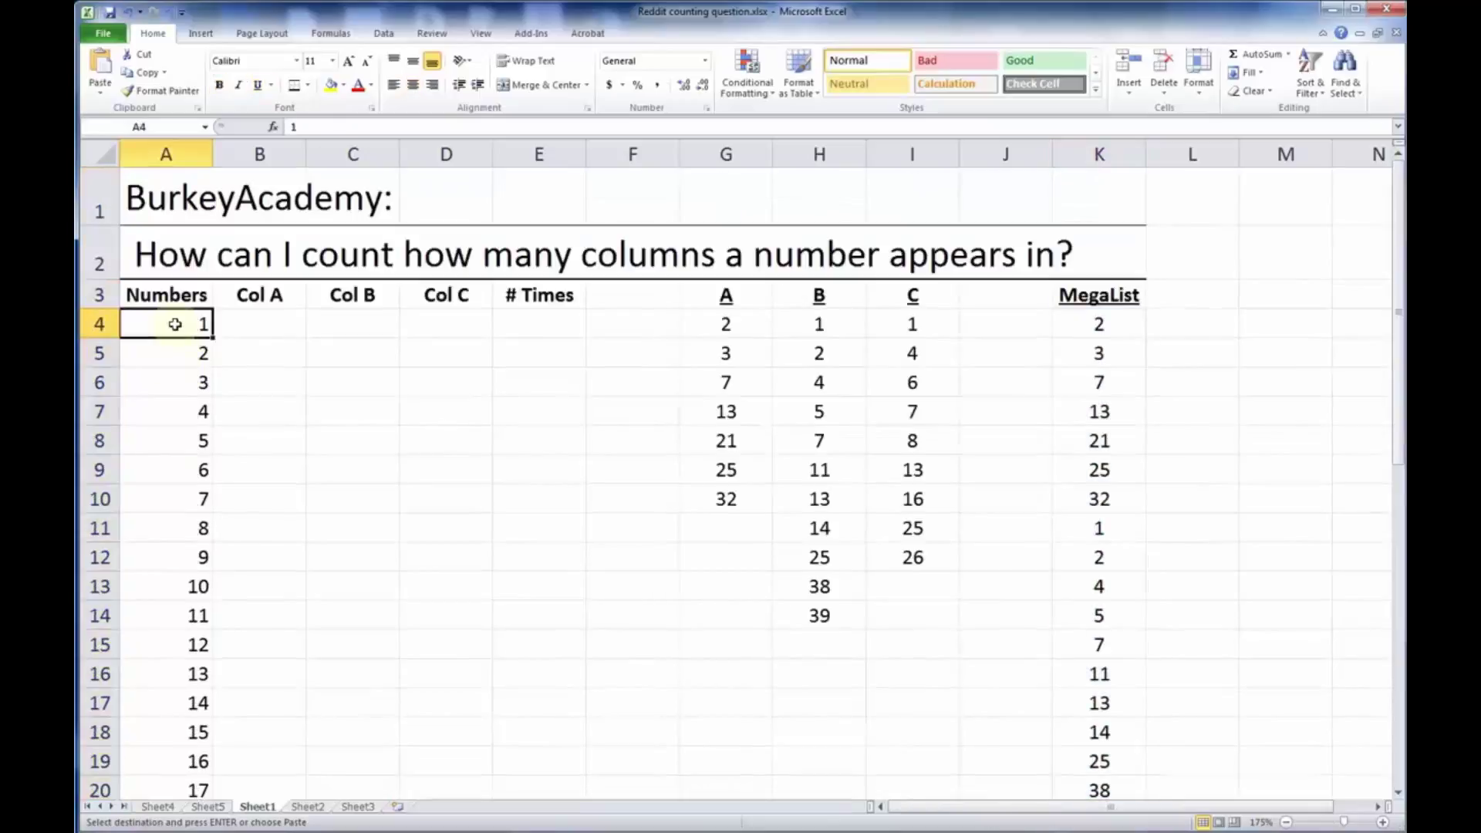
key(ctrl+v)
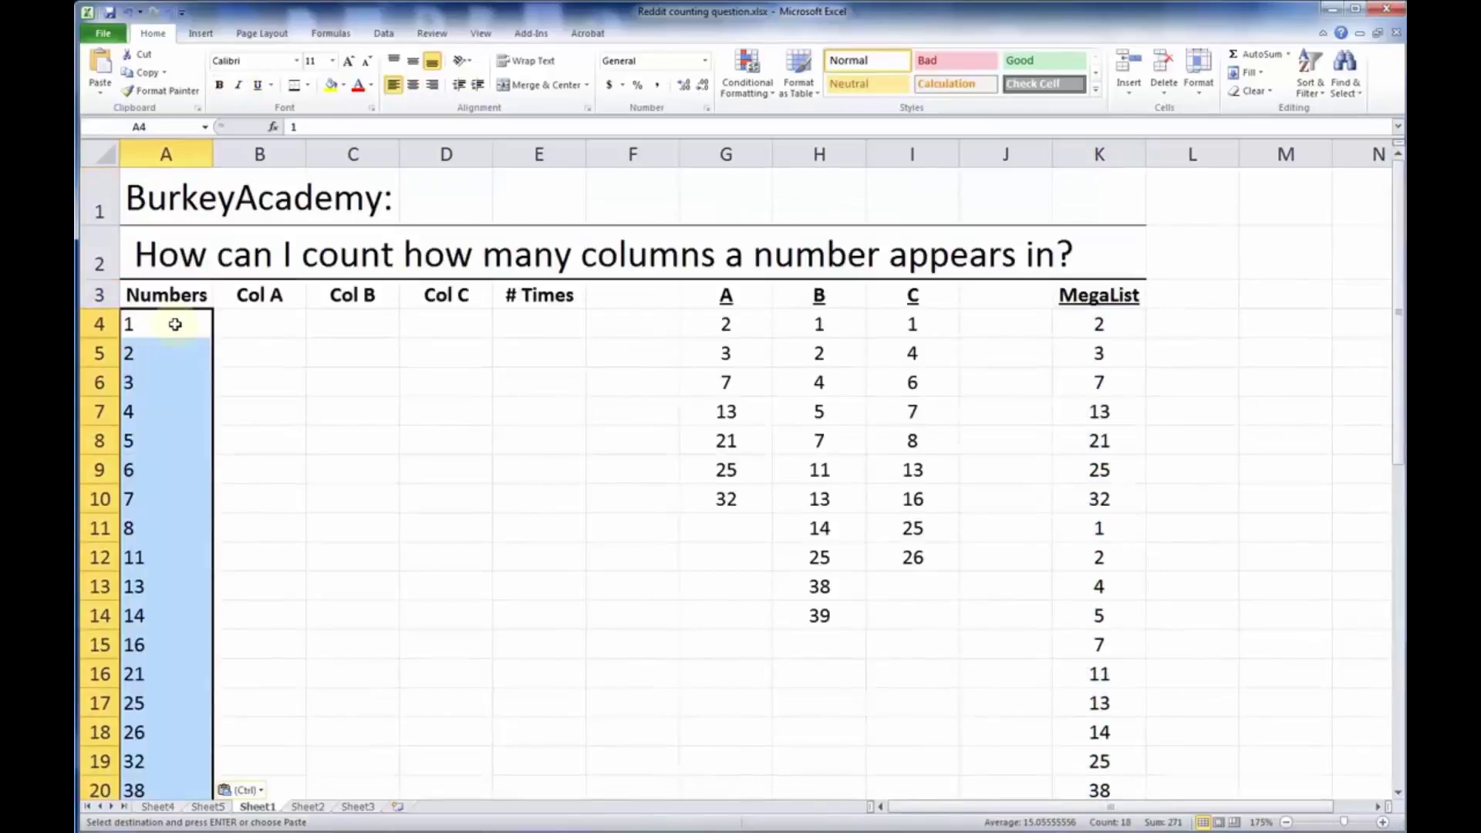
Step: Clear the leftover old numbers below the pasted list in the Numbers column, starting at A22
scroll(182, 501, down, 1)
drag(170, 626, 199, 737)
key(Delete)
scroll(198, 740, up, 8)
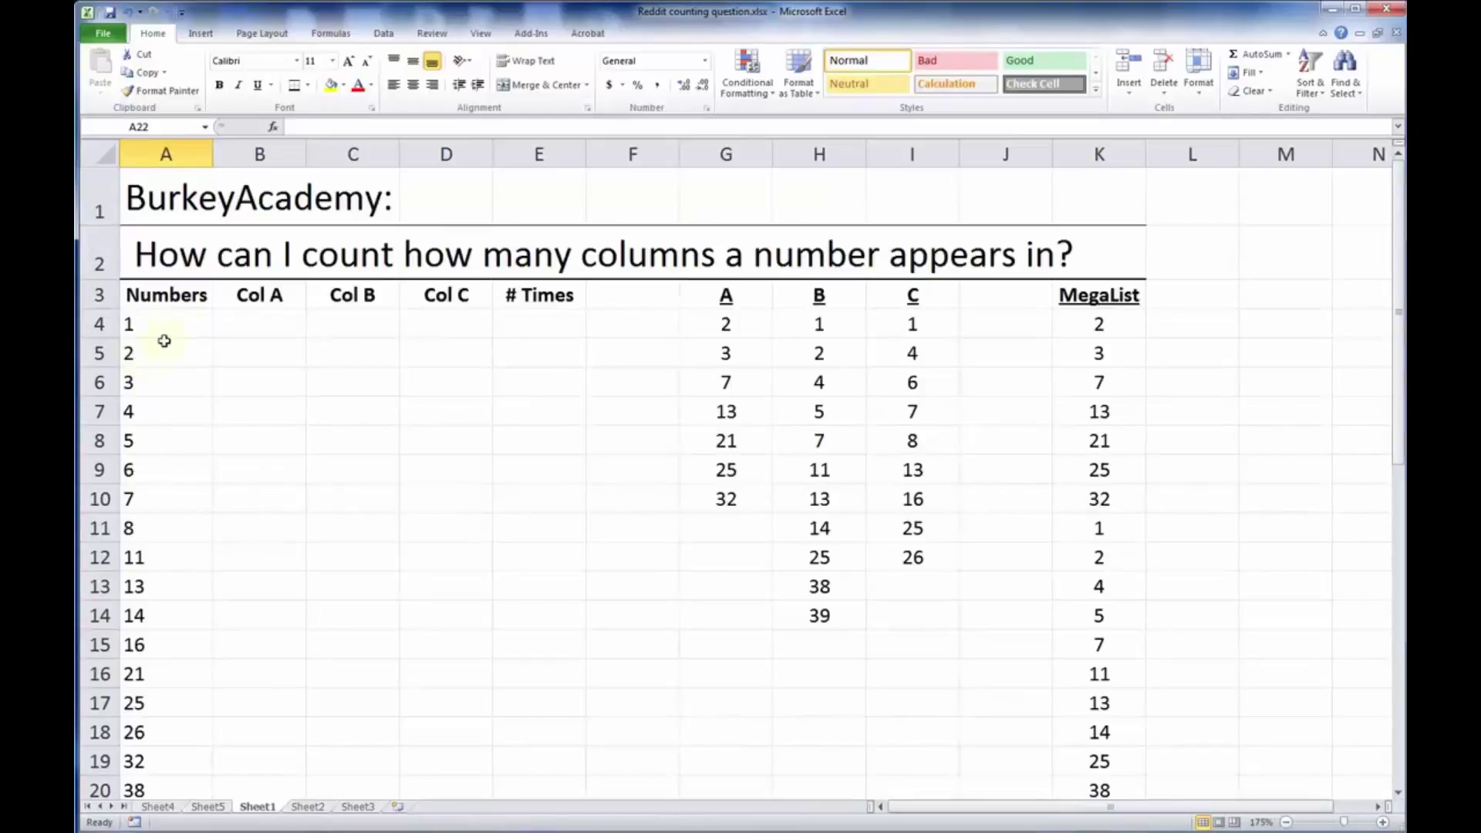
Step: Center the contents of the Numbers column in A3:A21
drag(168, 298, 165, 710)
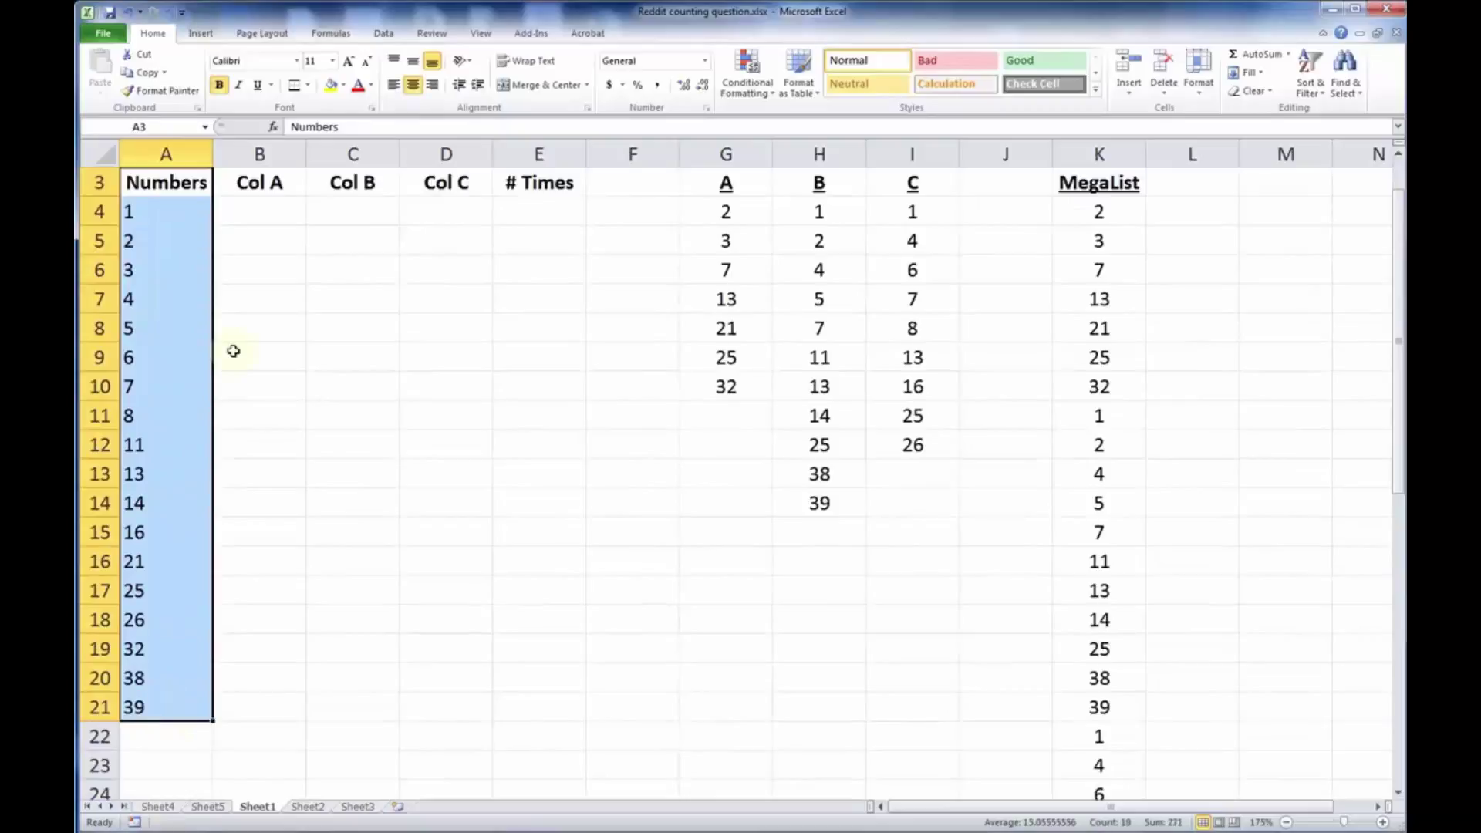
click(413, 85)
click(413, 85)
scroll(387, 335, up, 1)
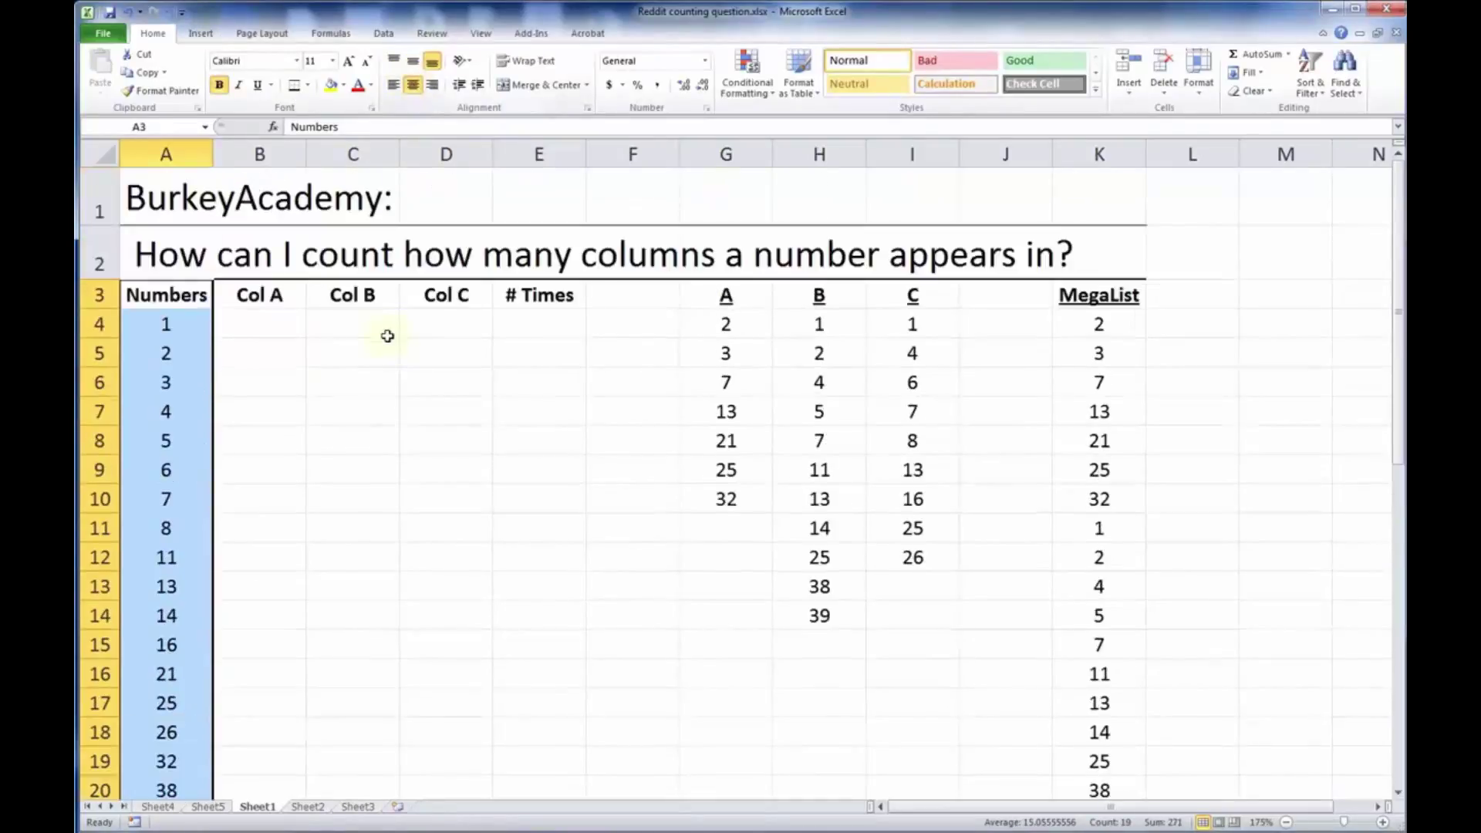
click(349, 417)
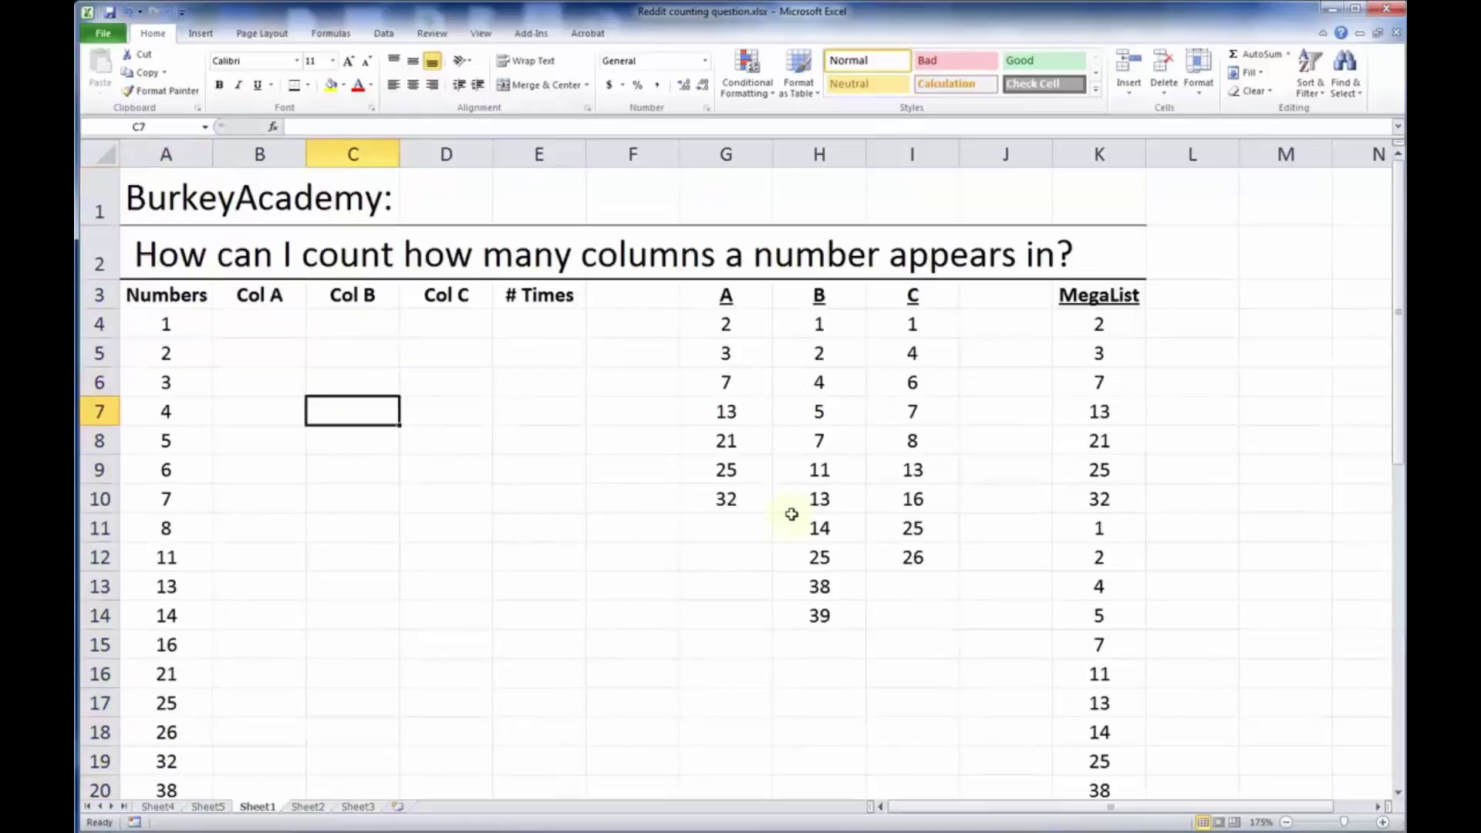
drag(159, 323, 205, 694)
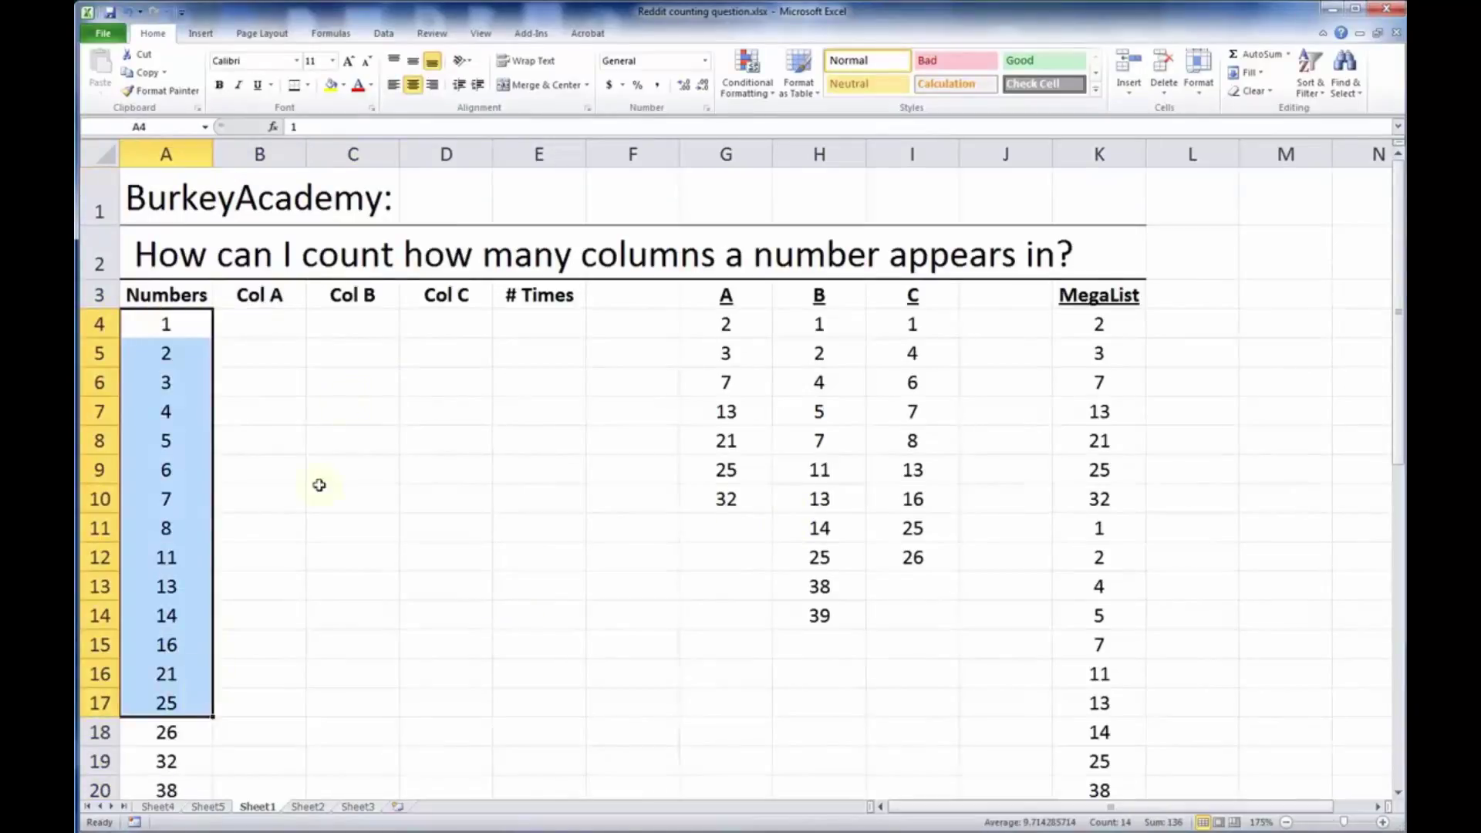
click(289, 330)
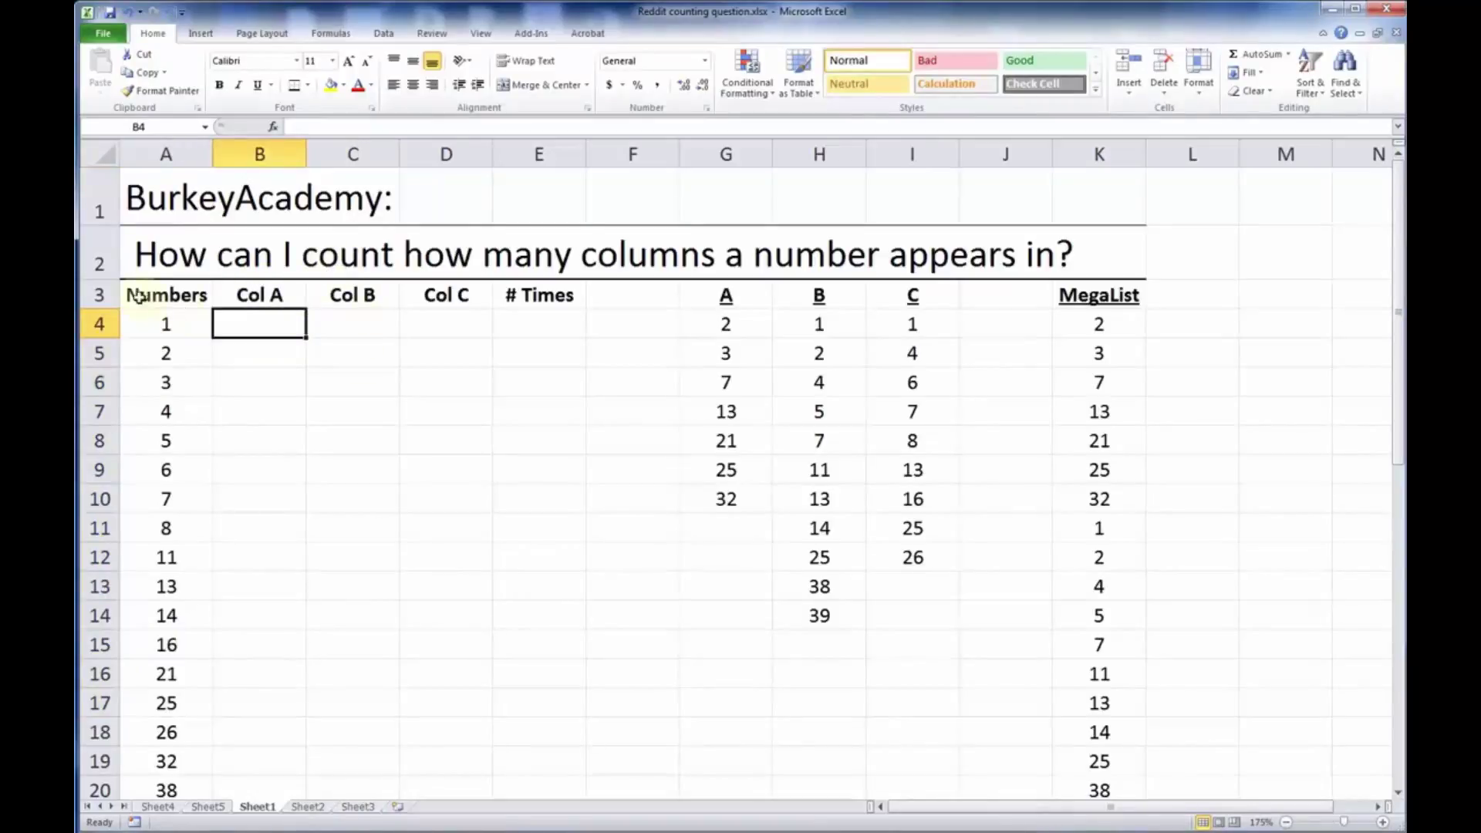
Step: Delete title rows 1 and 2 above the column headers
drag(93, 239, 101, 208)
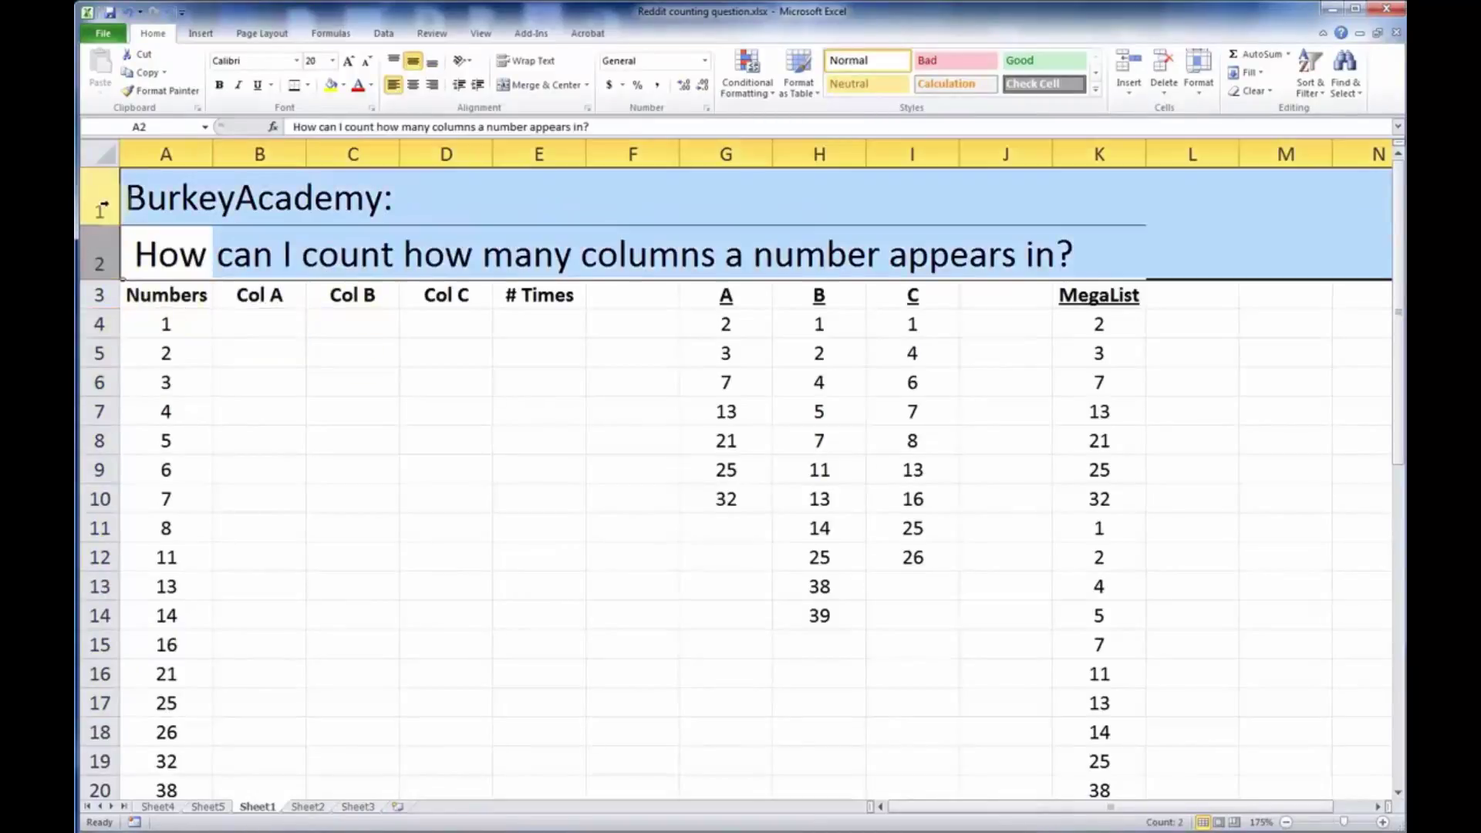
right_click(101, 208)
click(151, 332)
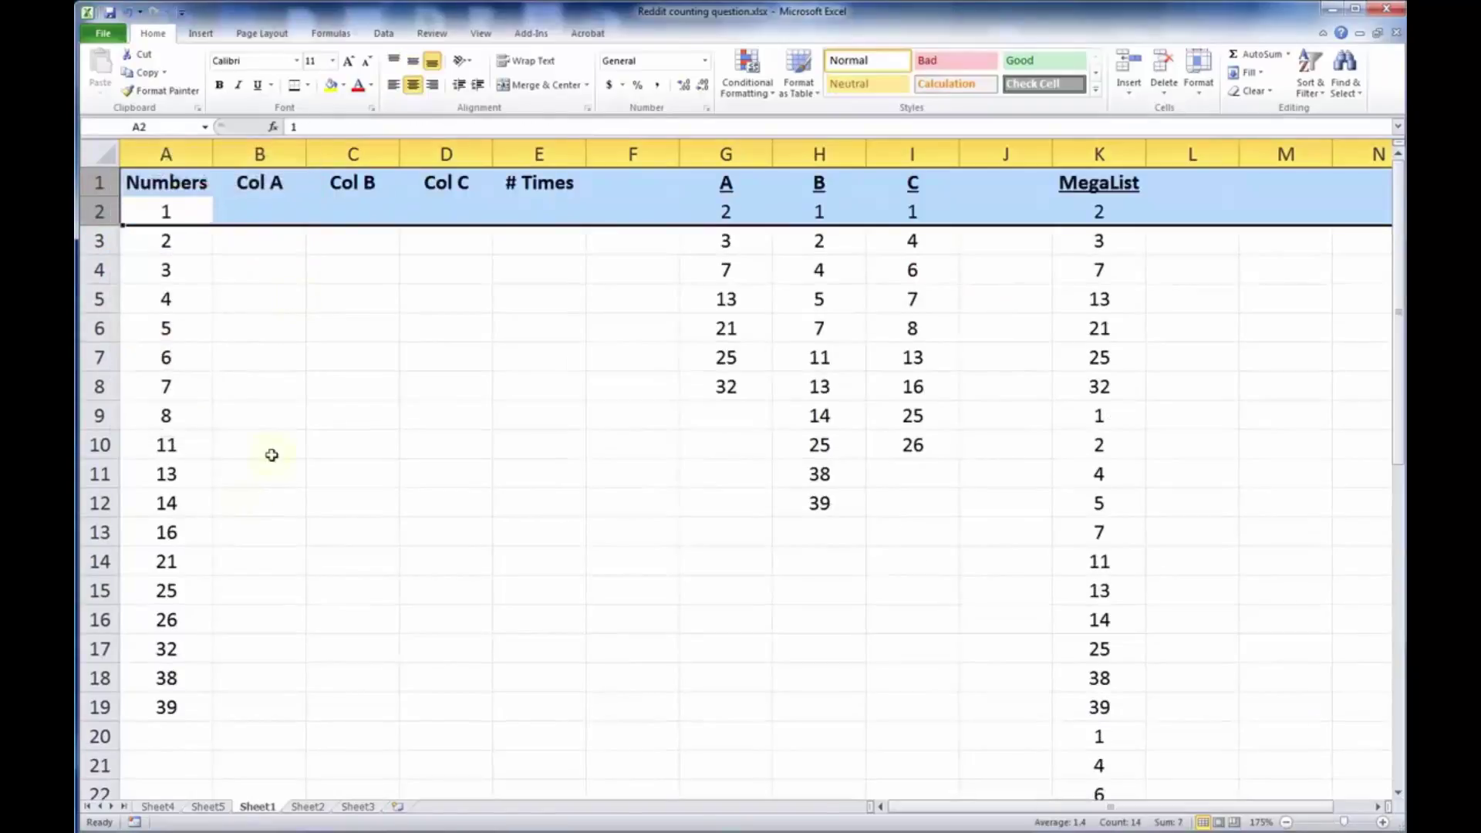
Step: Enter the formula =MATCH(A2,G1:G12,0) in B2 under Col A to look for an exact match in list A
click(259, 268)
click(259, 210)
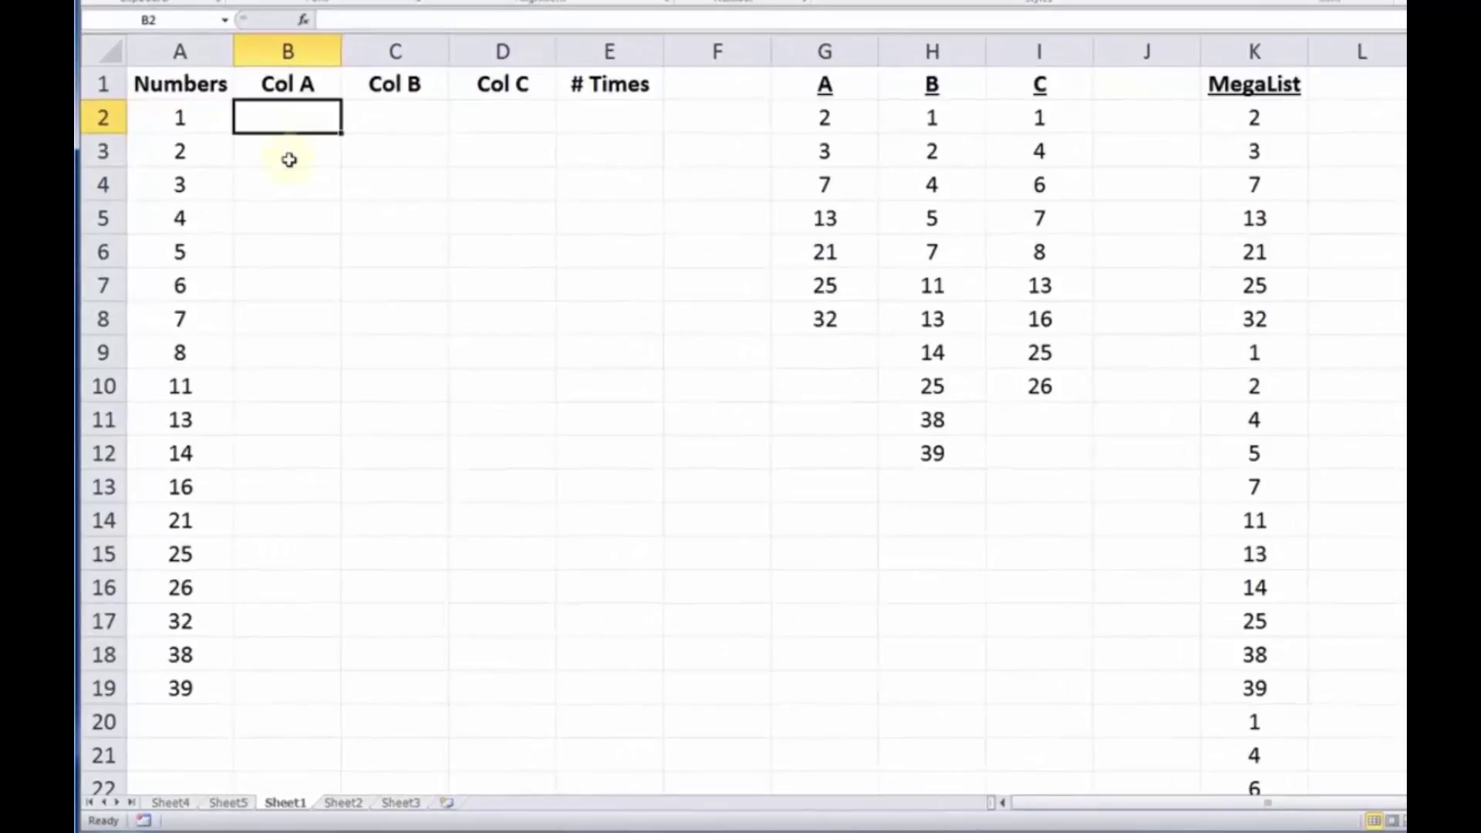
scroll(290, 145, down, 1)
scroll(293, 147, up, 1)
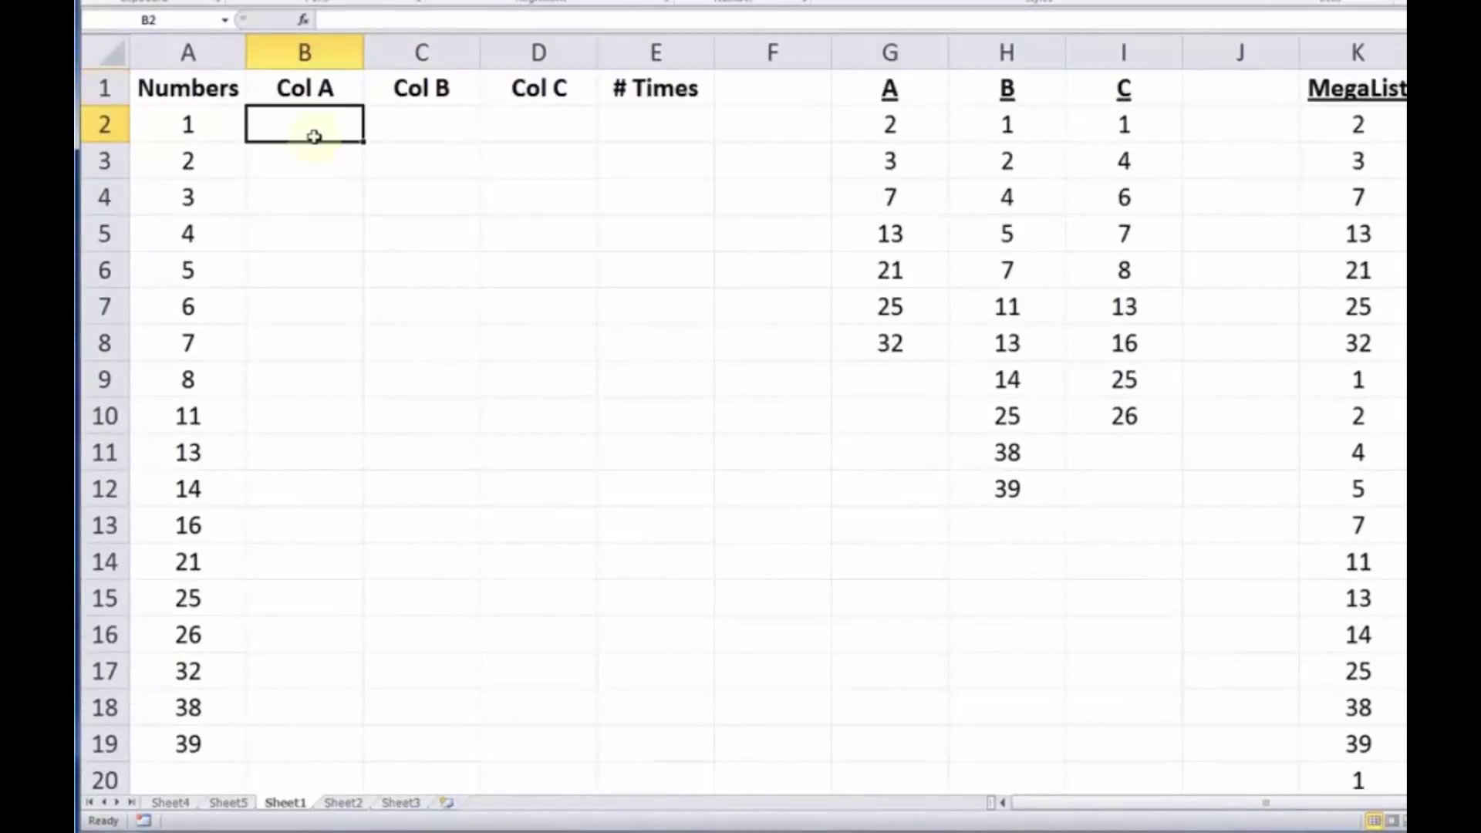
text(=)
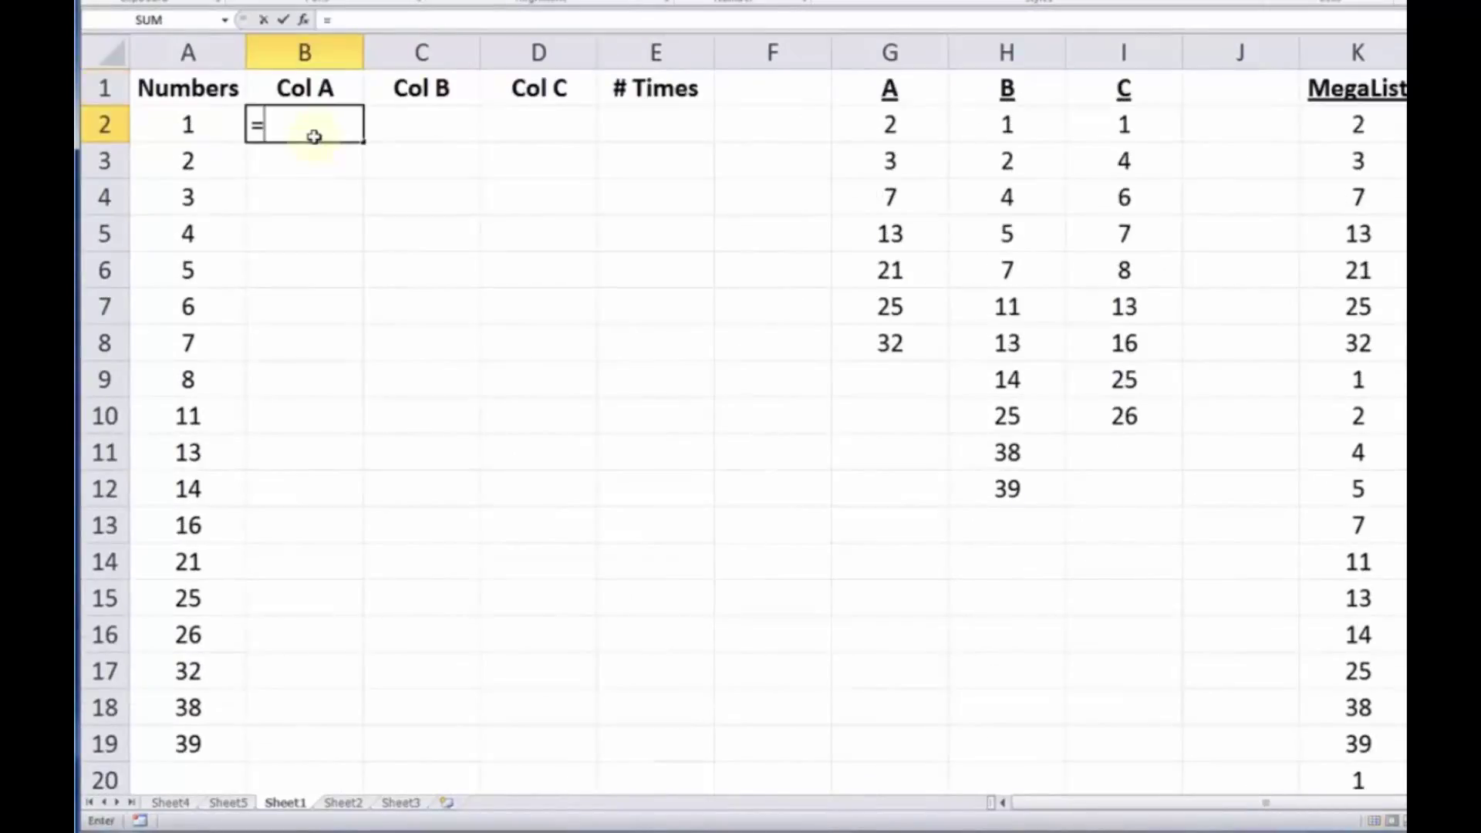
text(match()
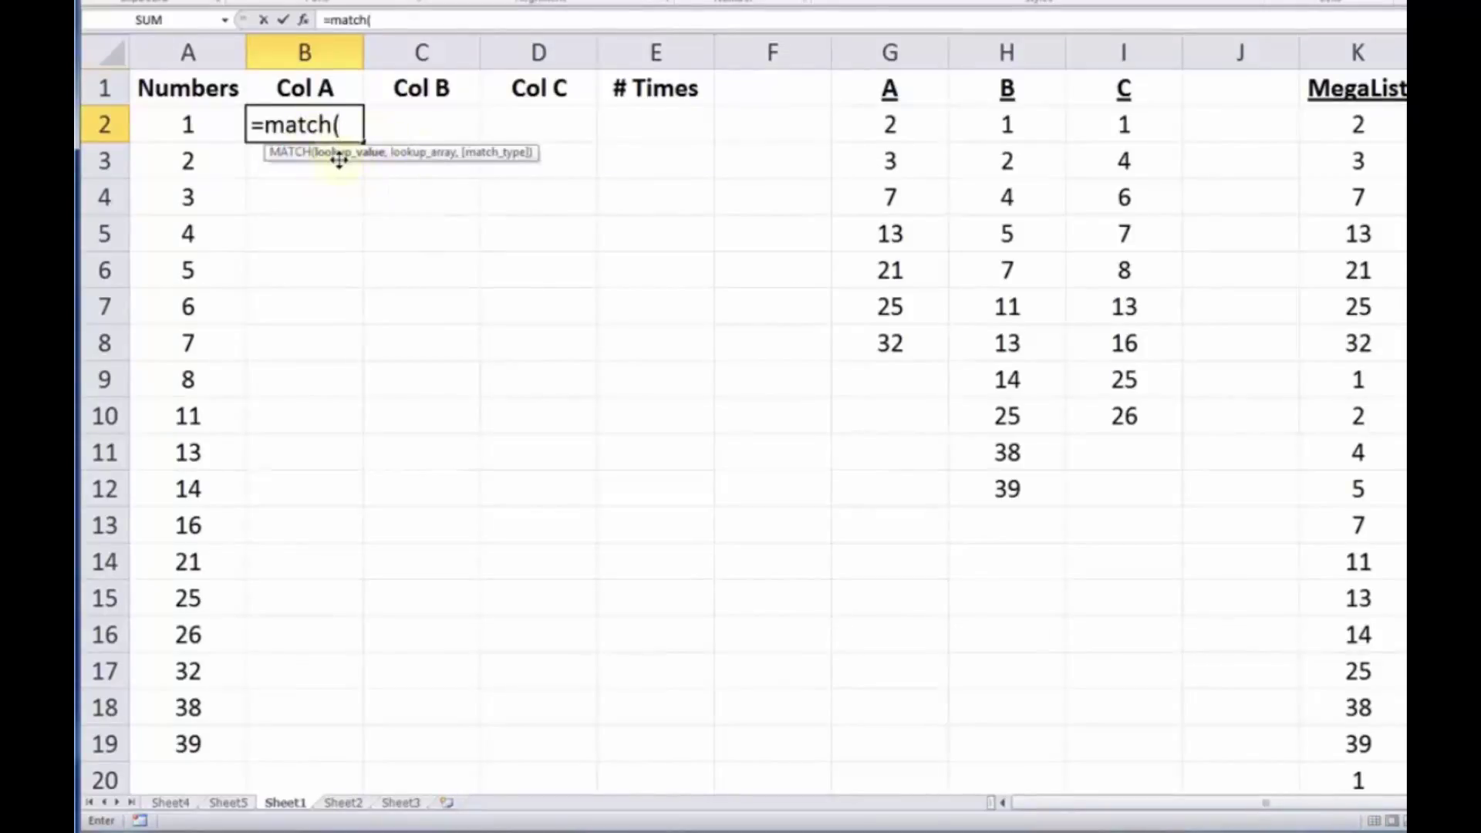
click(202, 124)
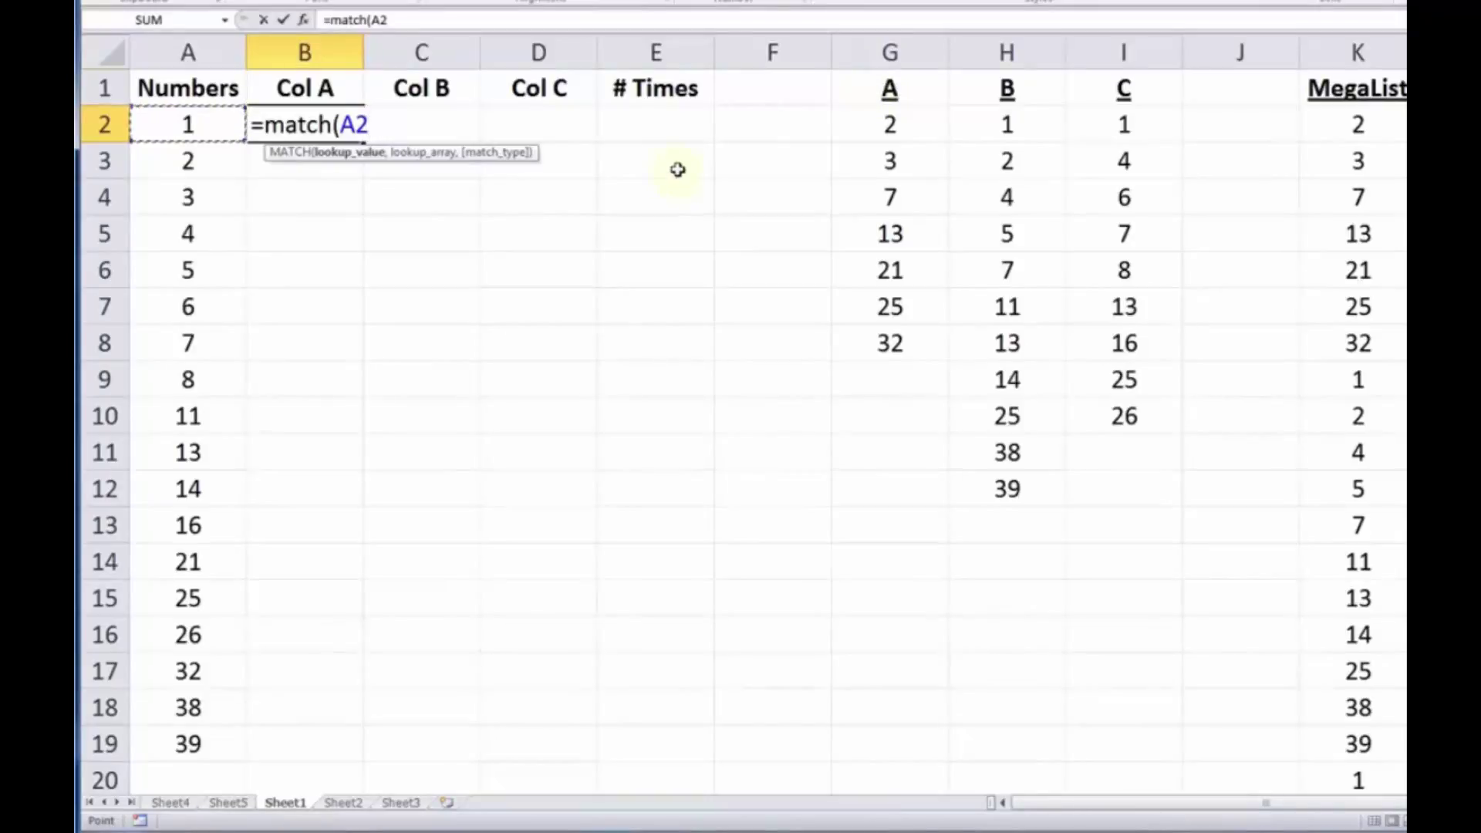
text(,)
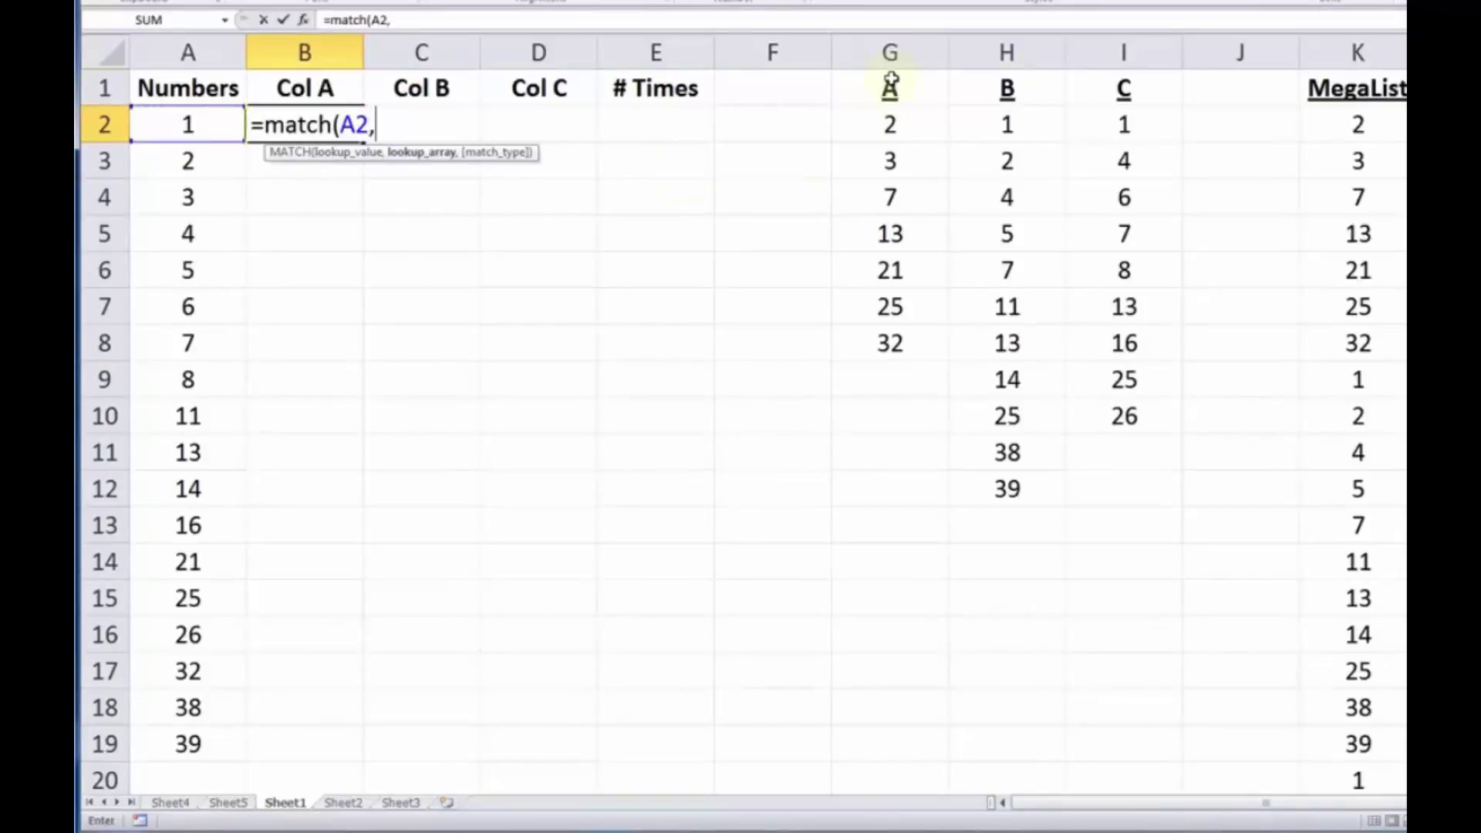
drag(889, 86, 916, 481)
drag(889, 89, 896, 487)
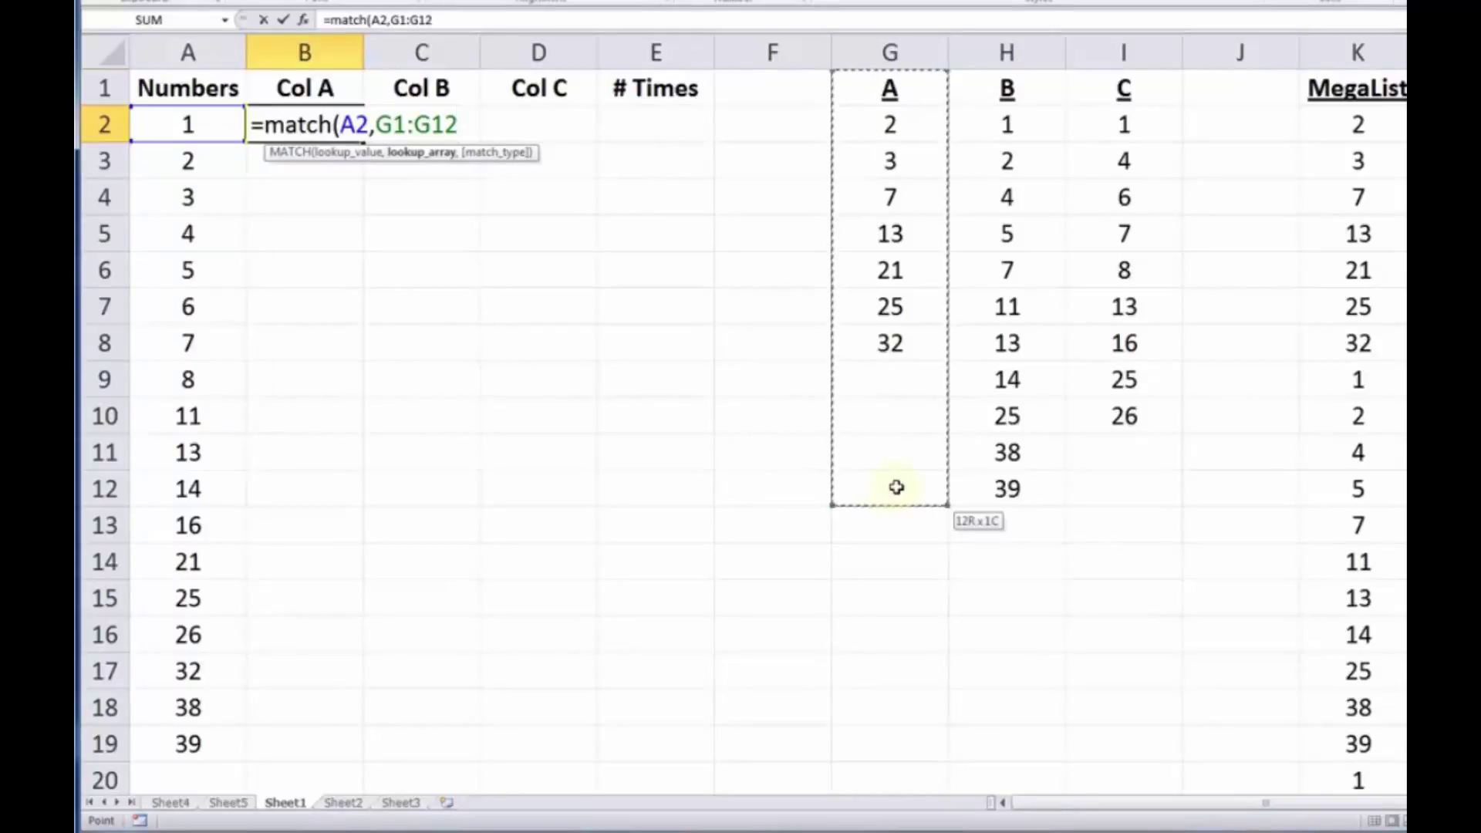
mouse_move(897, 487)
mouse_down()
mouse_move(922, 39)
mouse_move(913, 93)
mouse_move(1065, 113)
mouse_move(1064, 519)
mouse_move(1057, 407)
mouse_move(1140, 478)
mouse_move(876, 62)
mouse_move(870, 486)
mouse_up()
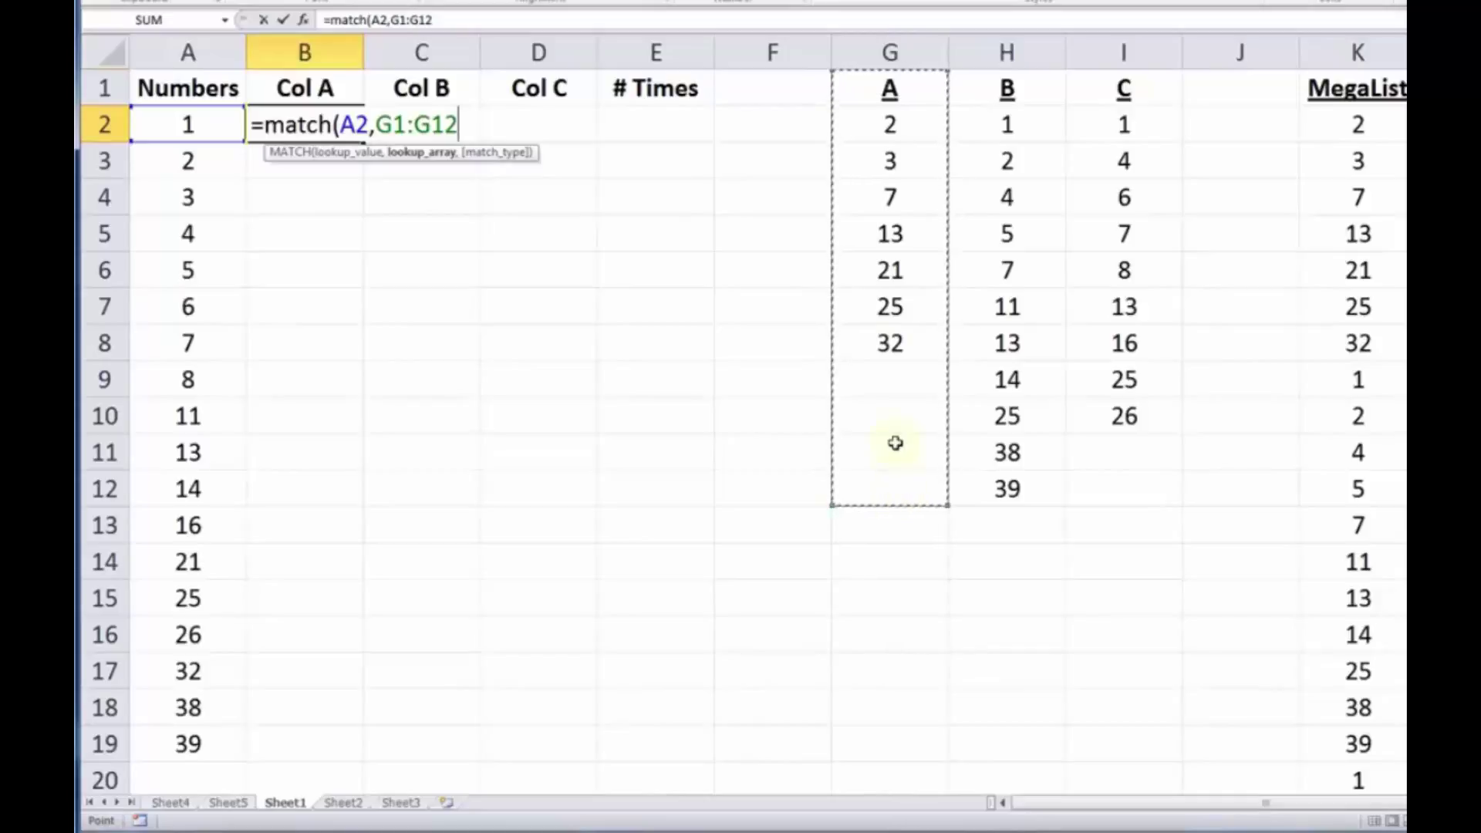
text(,)
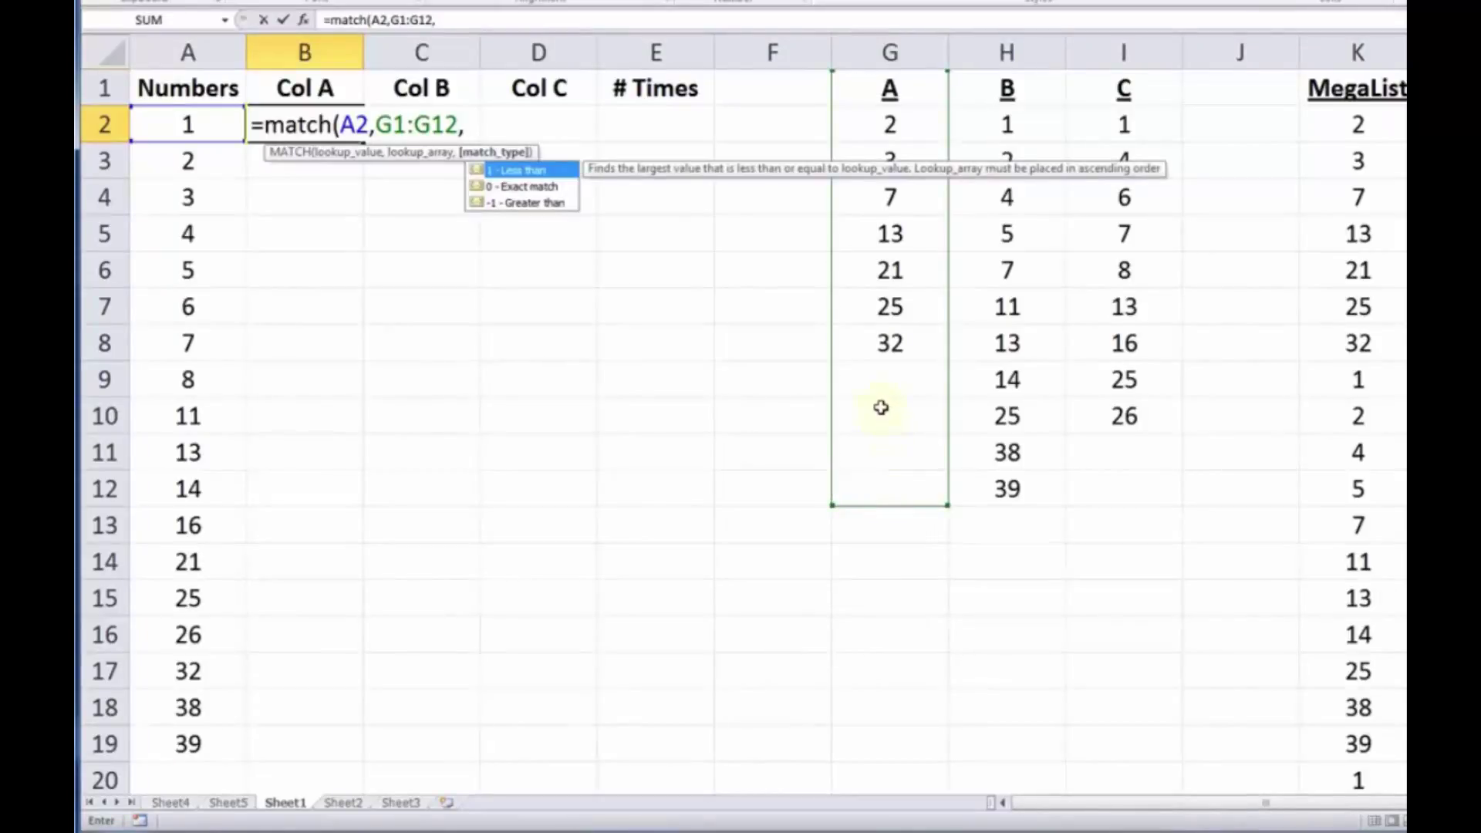
text(0))
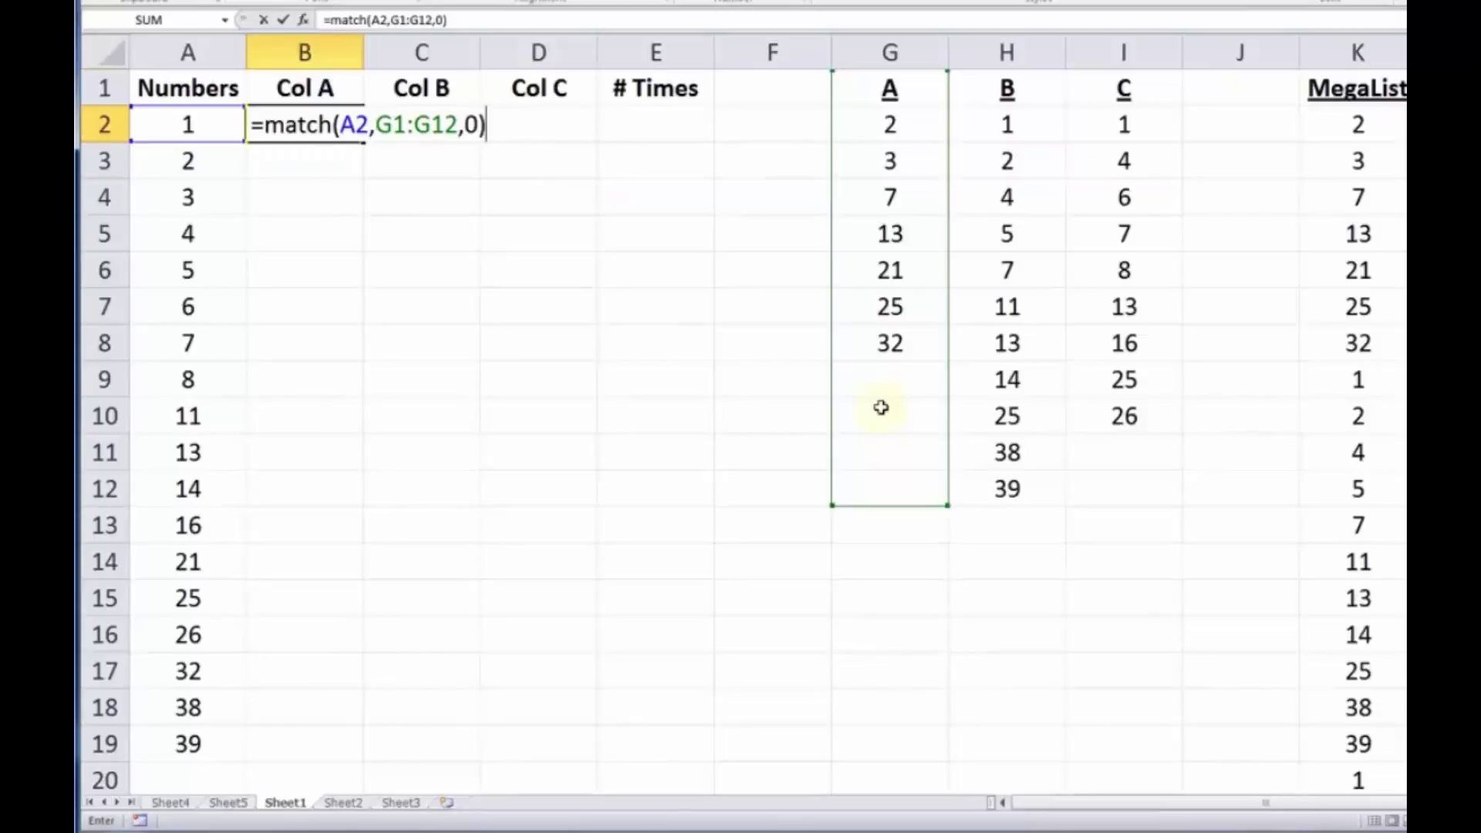
key(Return)
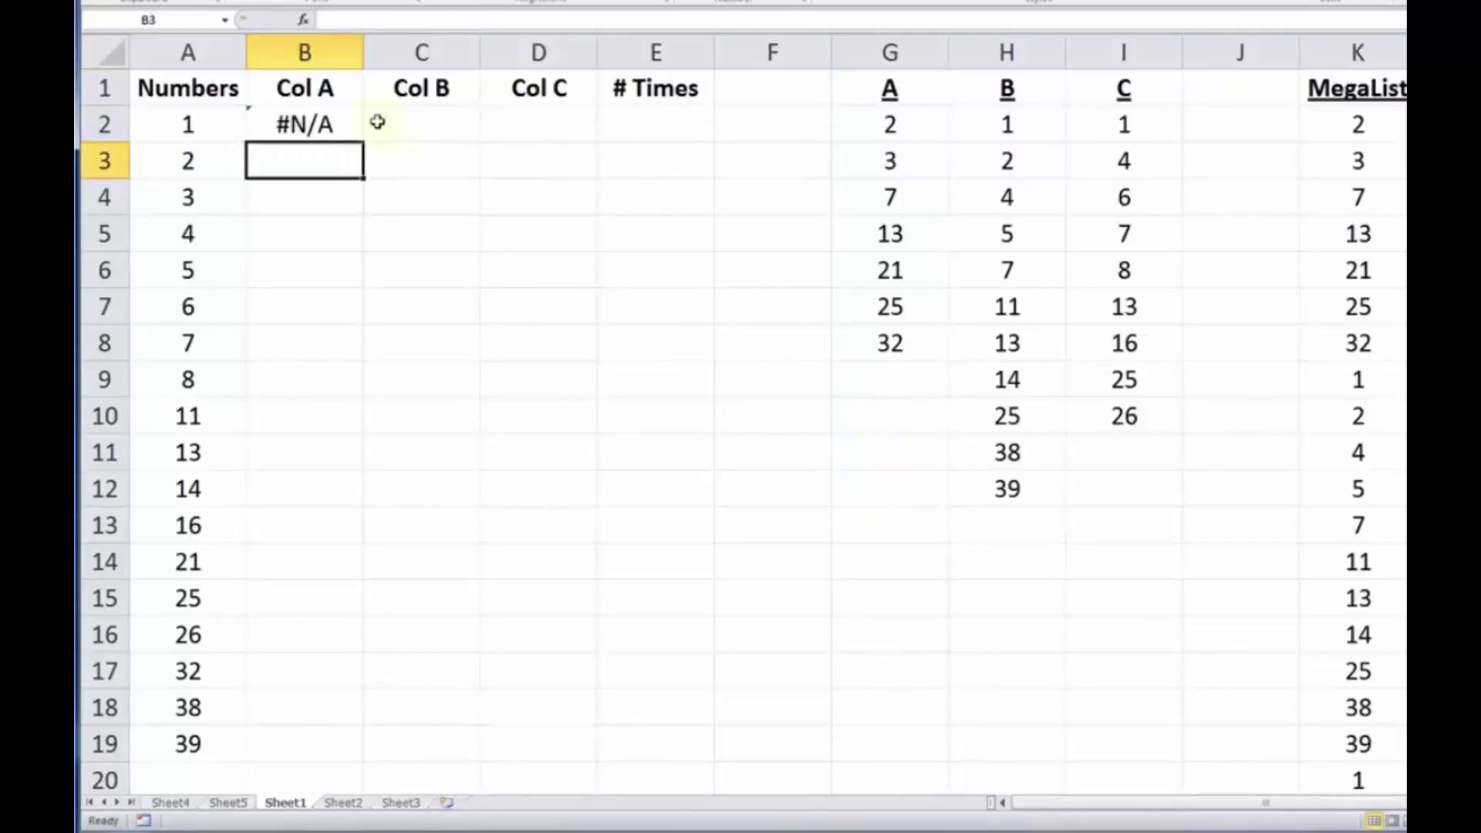
click(319, 126)
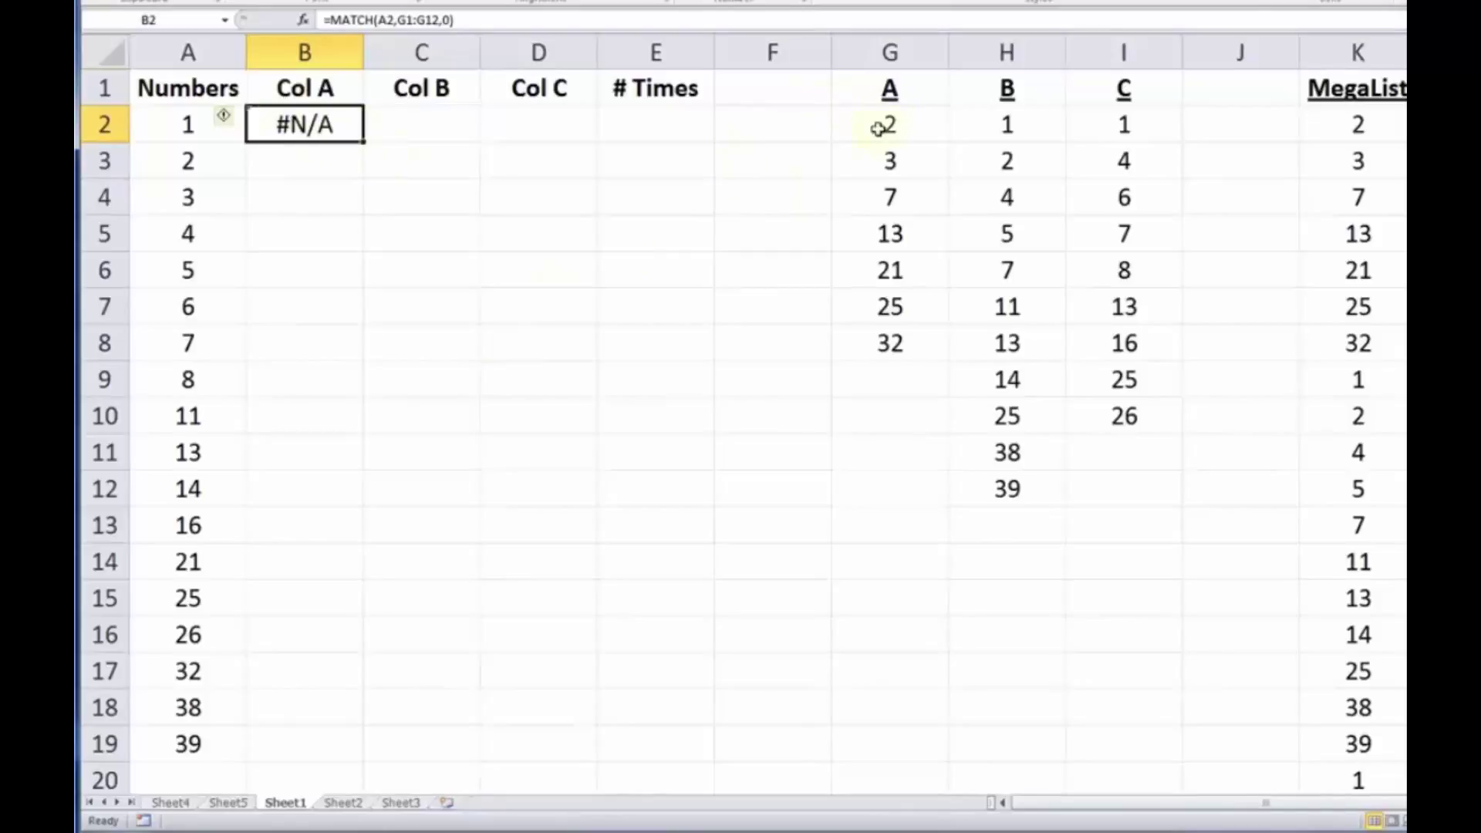
drag(886, 90, 926, 499)
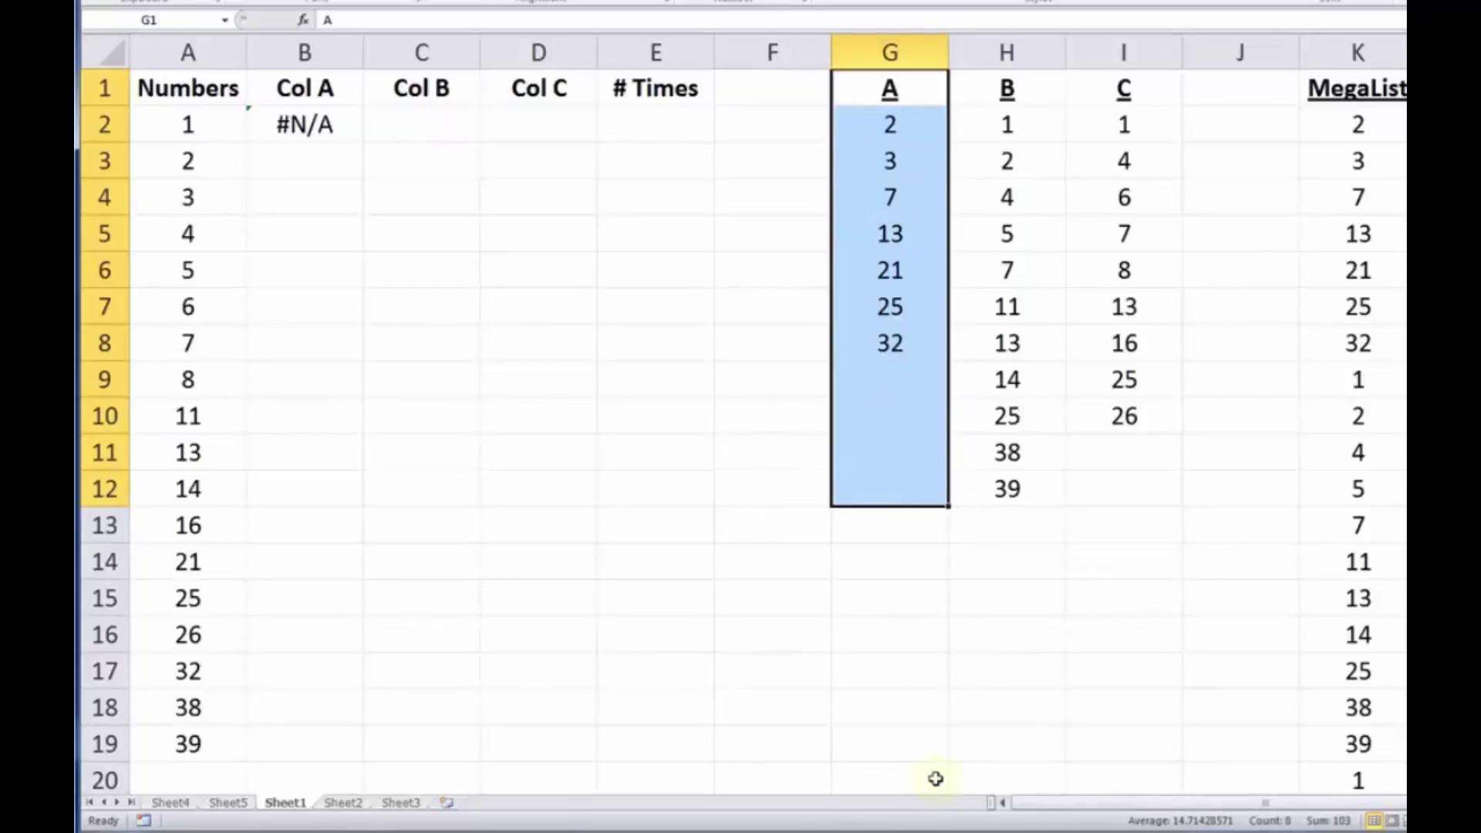
click(320, 125)
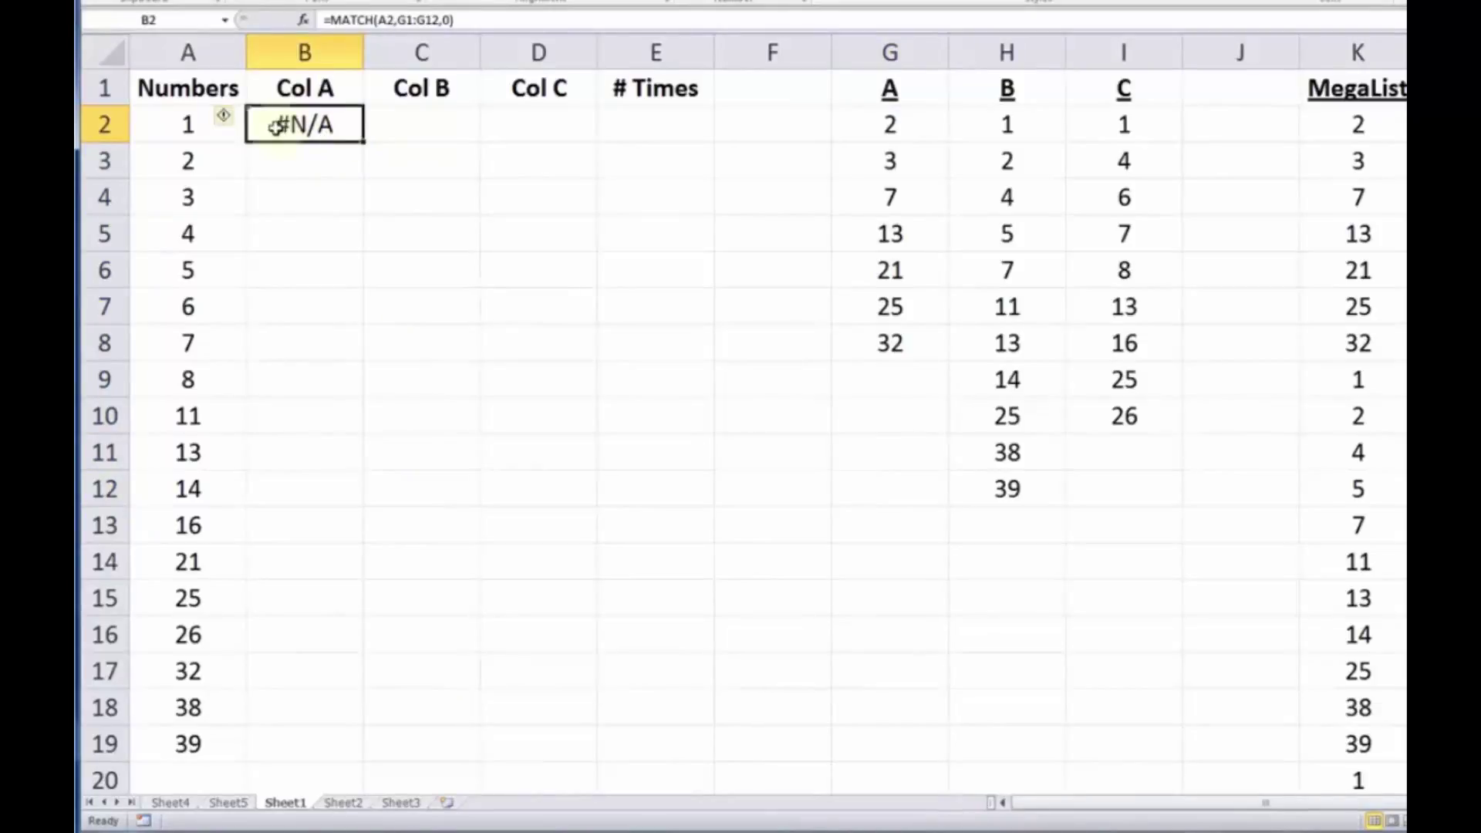
click(496, 80)
click(437, 123)
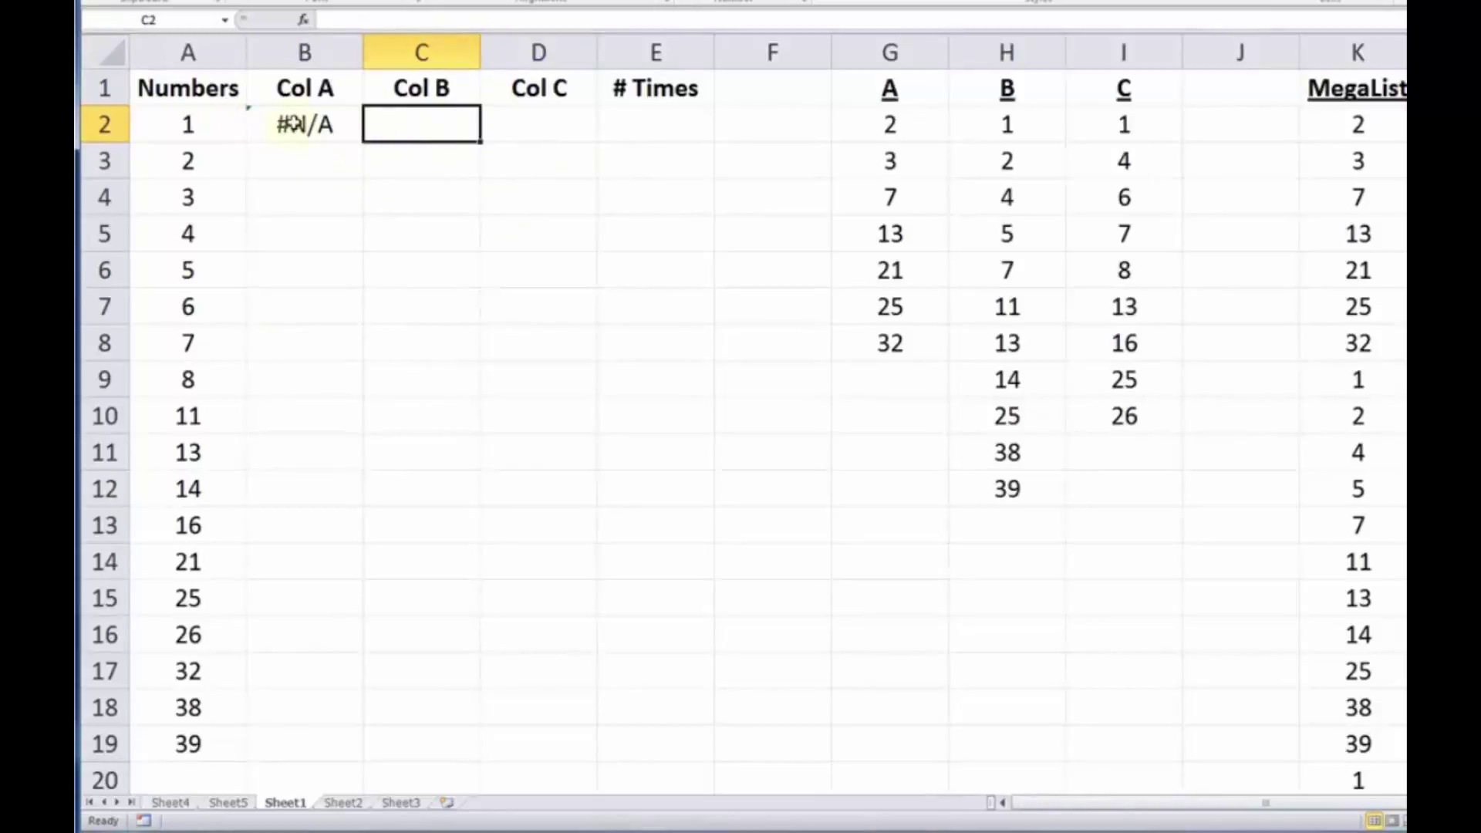
Step: Edit the MATCH formula in B2 so the lookup value has a fixed column, as $A2
click(293, 124)
key(F2)
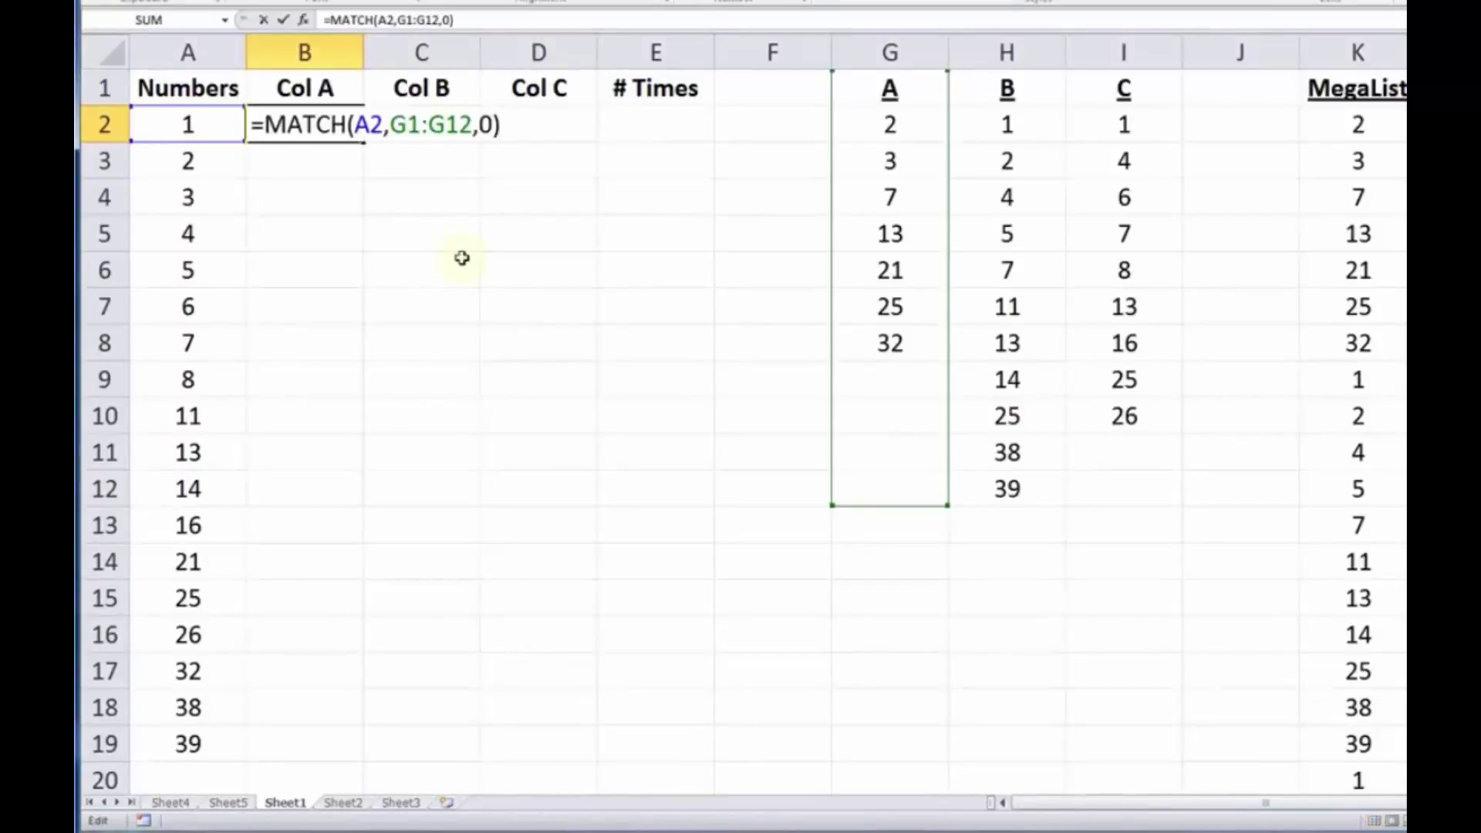
key(Left)
key(Left)
key(Left)
key(Left)
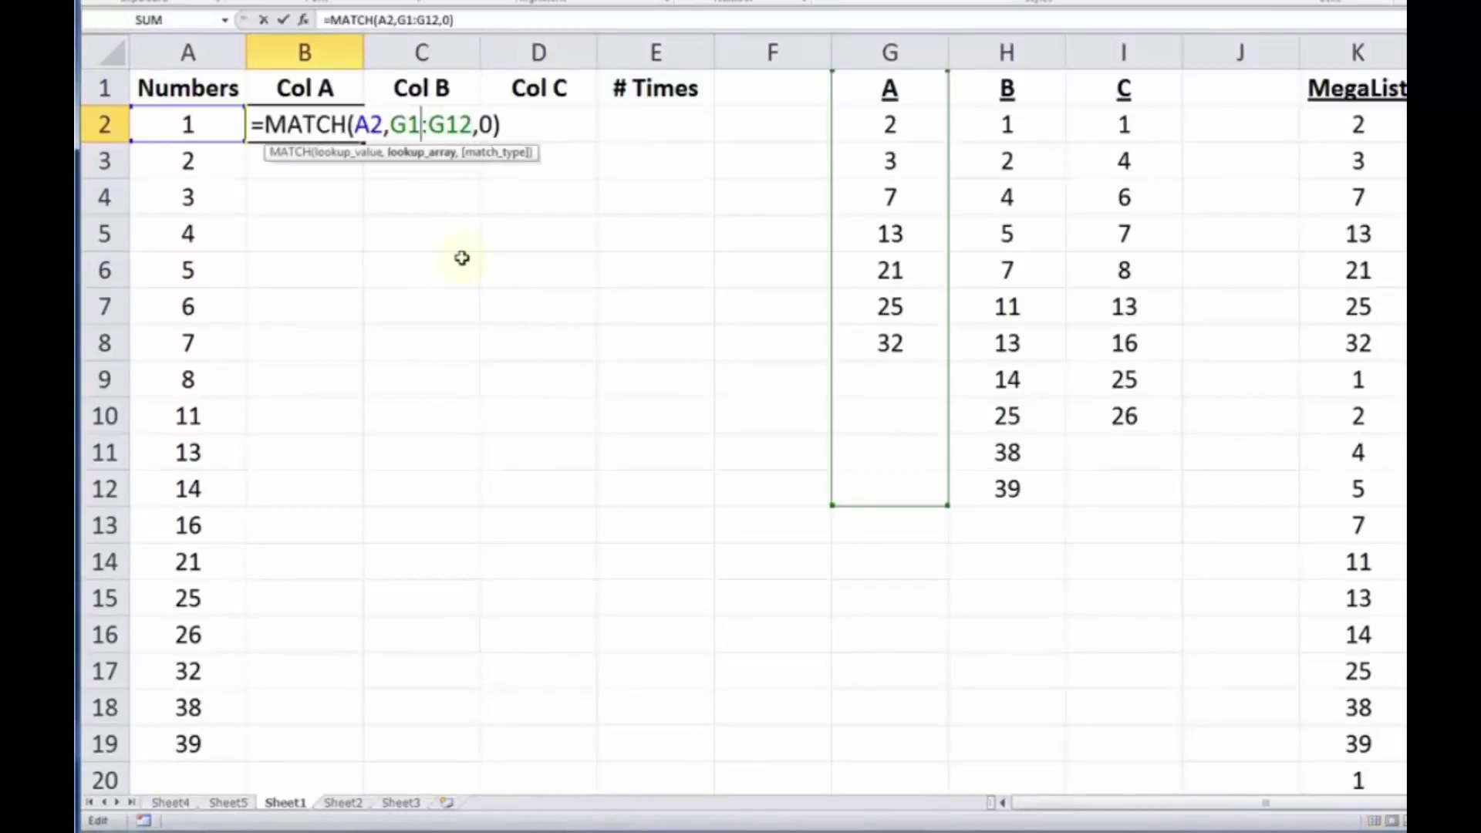
key(Left)
key(Right)
key(Left)
key(Left)
key(Left)
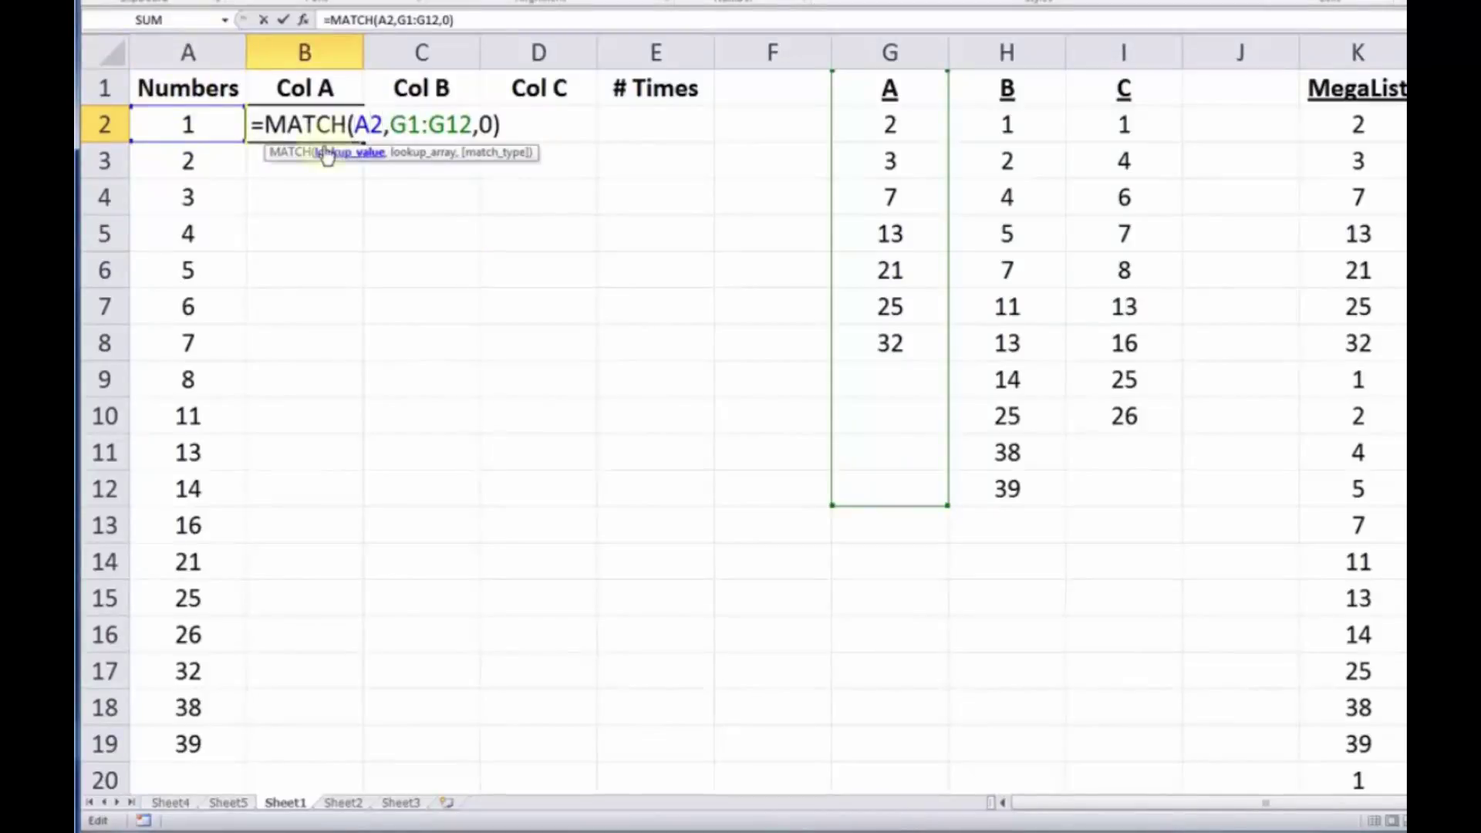
text($)
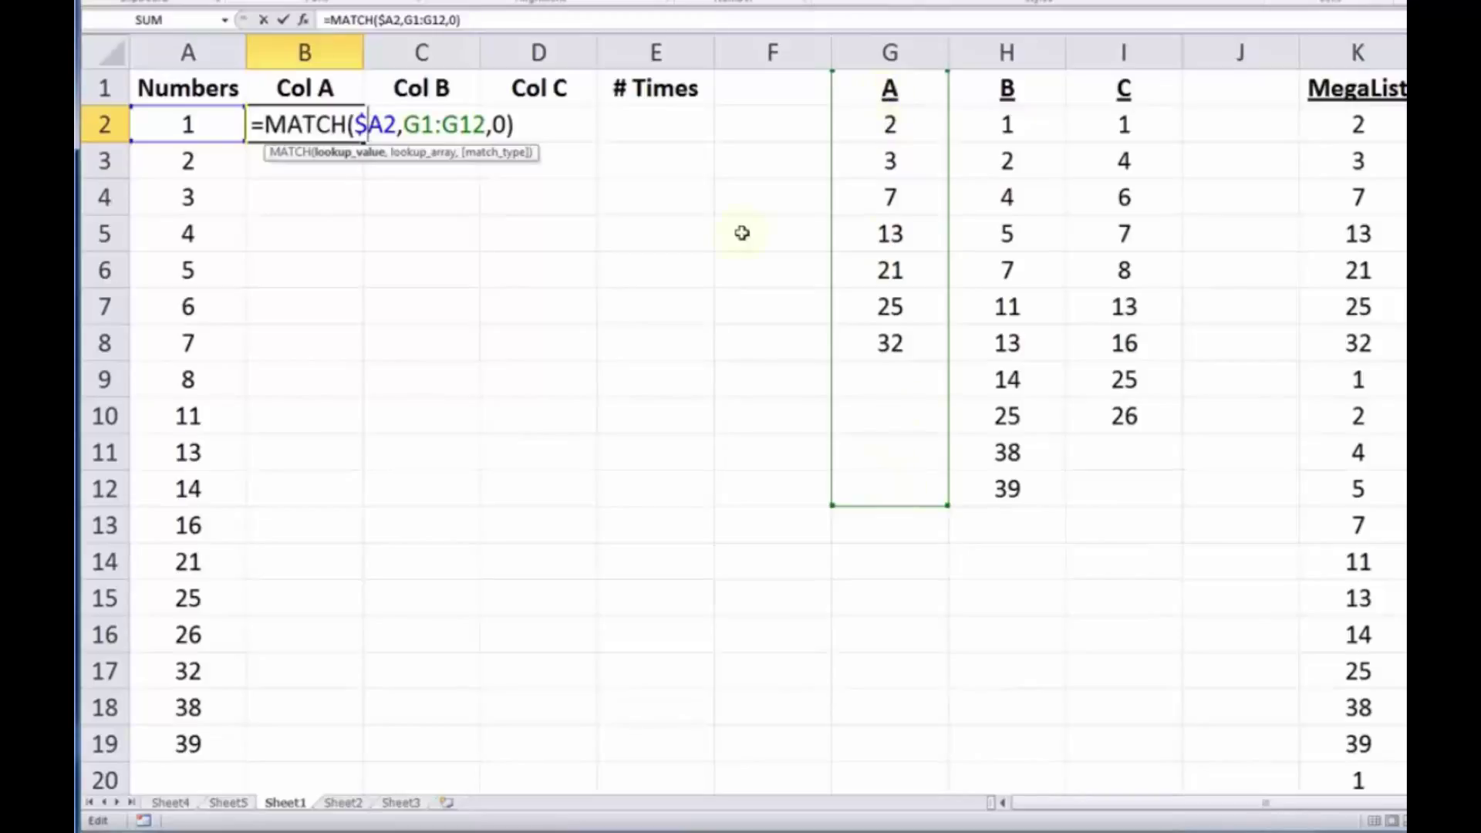
Step: Fix the rows of the lookup array in the B2 formula, making it G$1:G$12
click(421, 124)
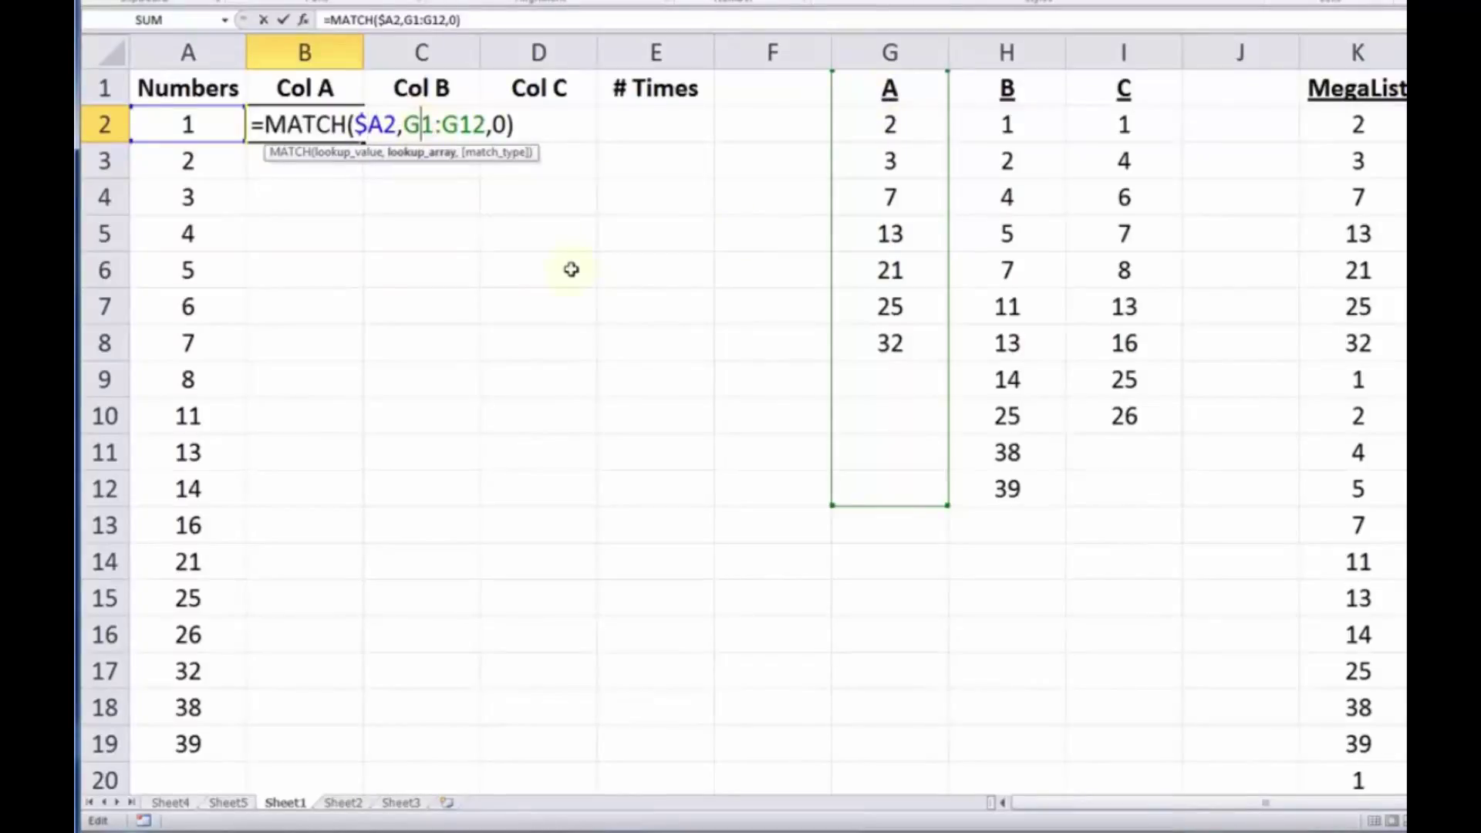
text($)
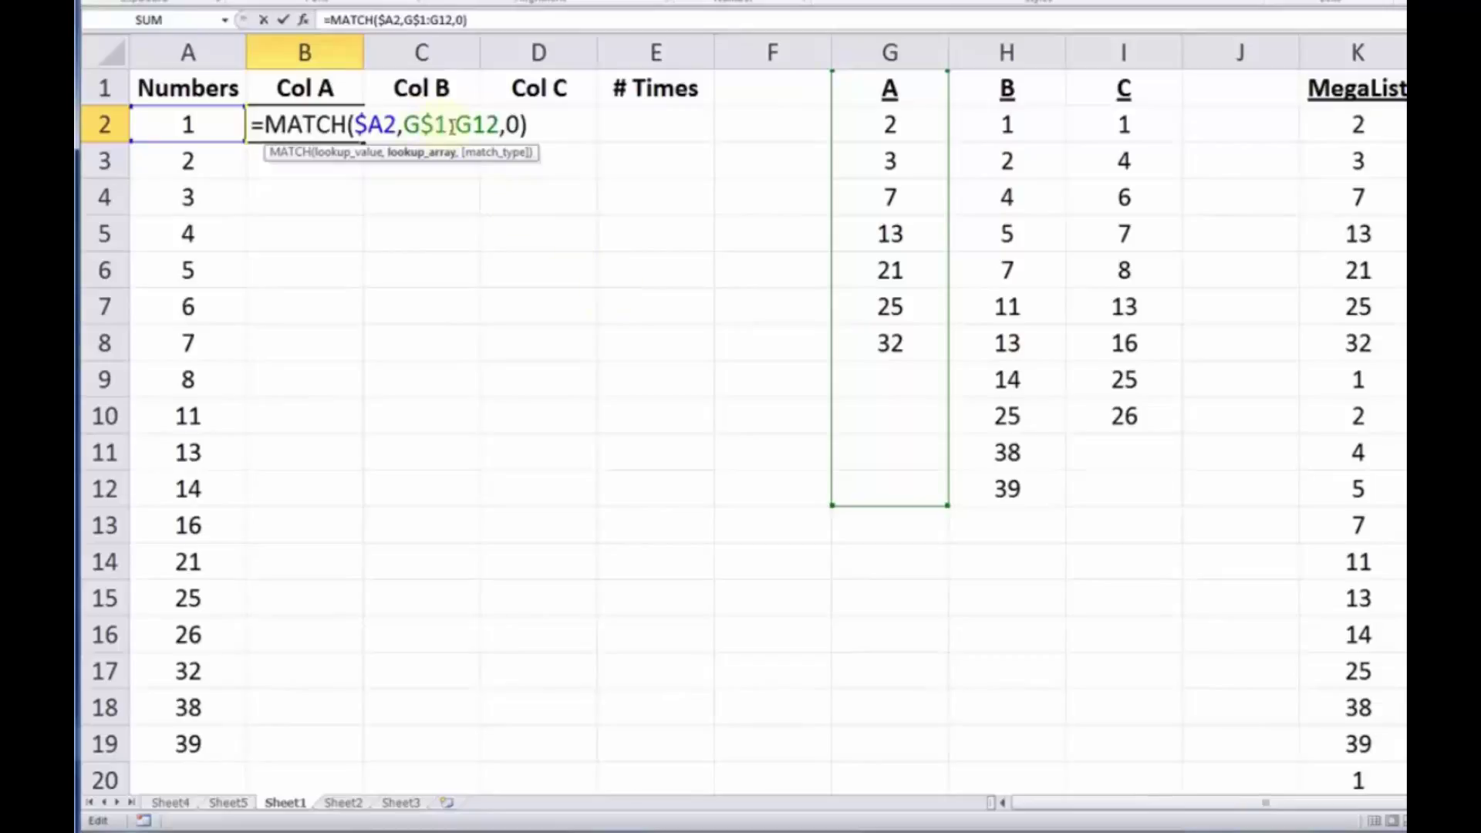
key(Right)
key(Right)
key(Right)
text($)
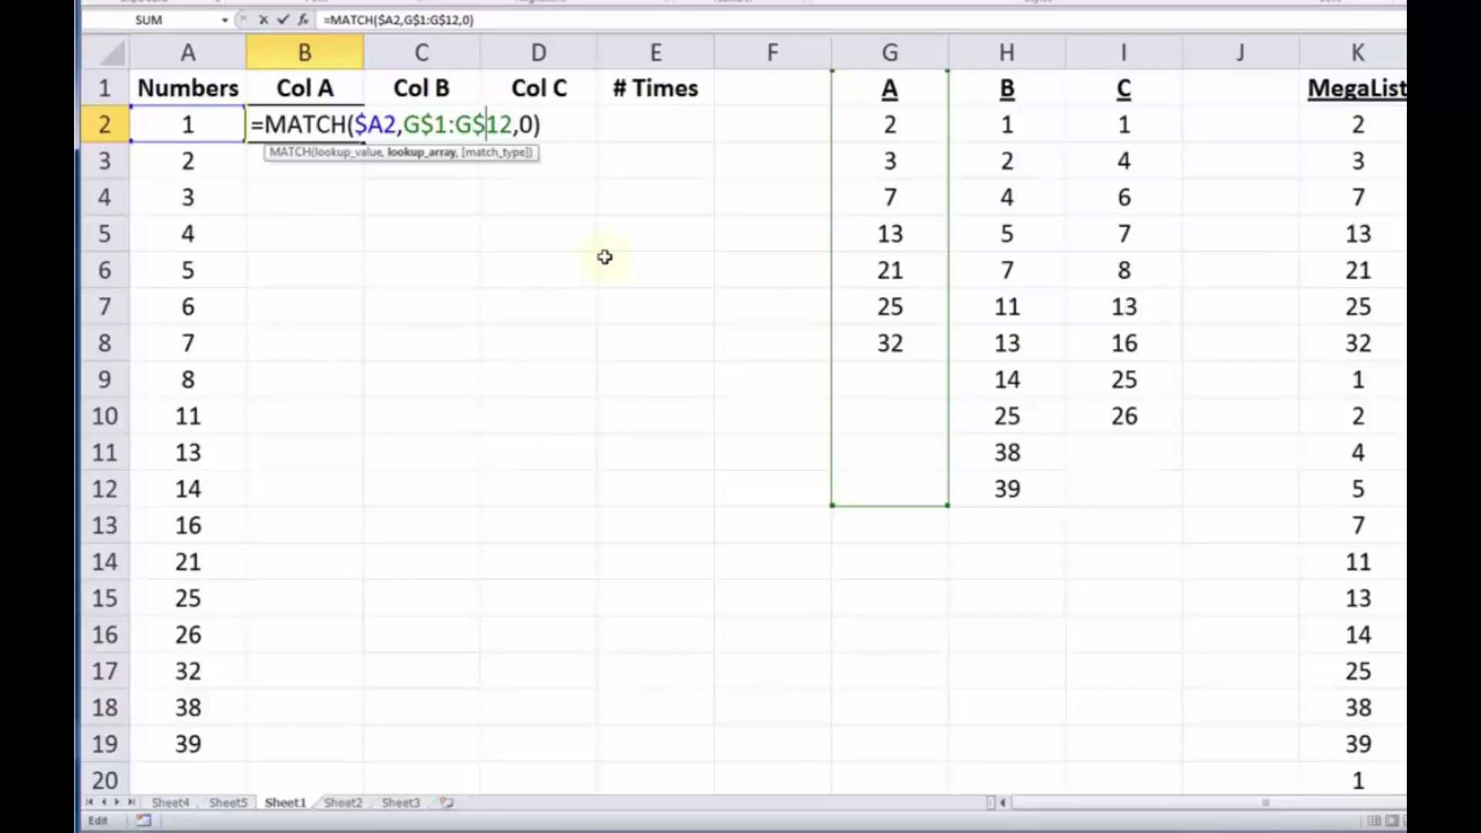
Step: Confirm the MATCH formula in B2 and fill it across and down through D8
key(Return)
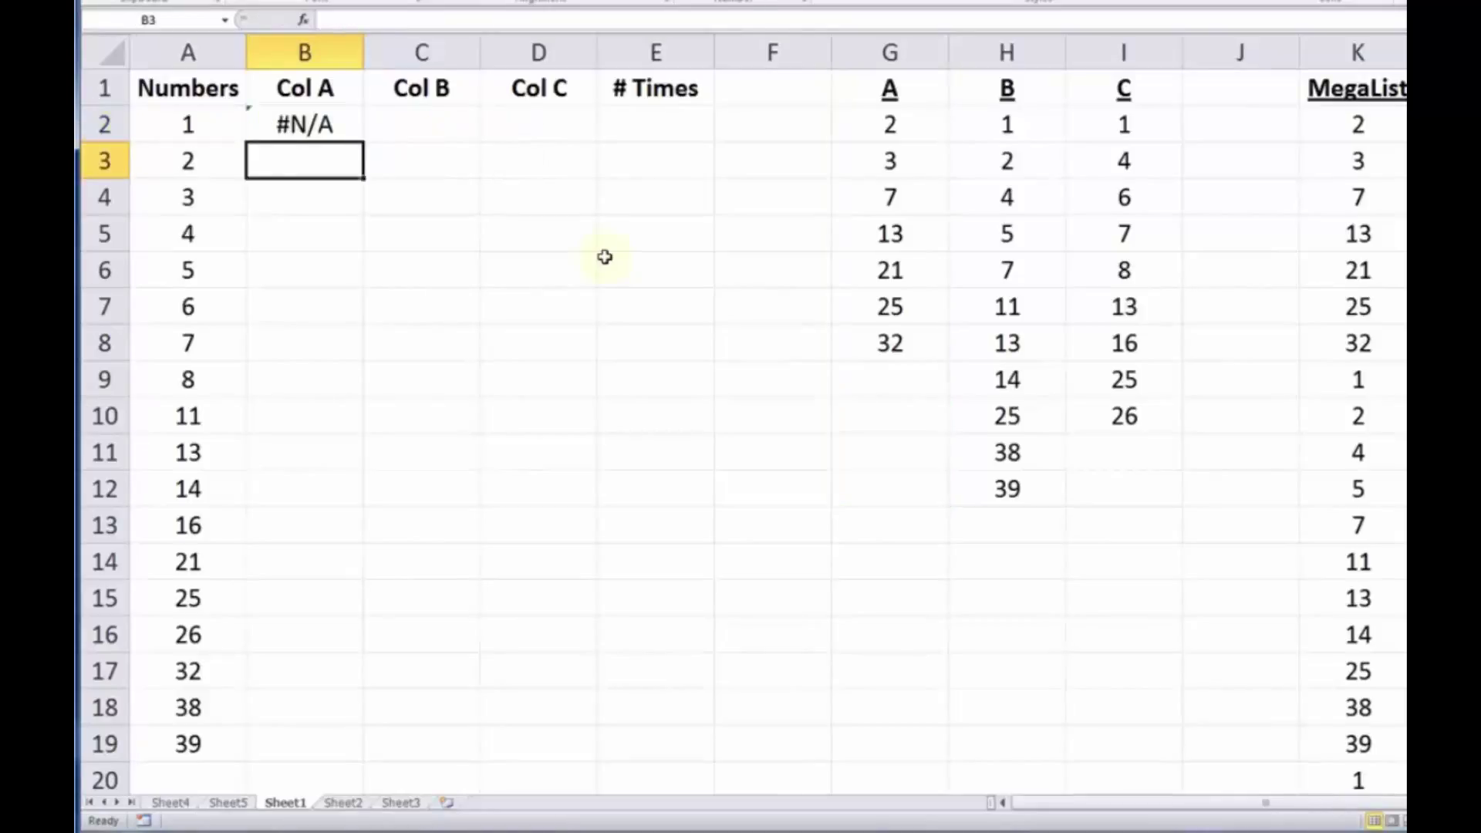
click(344, 132)
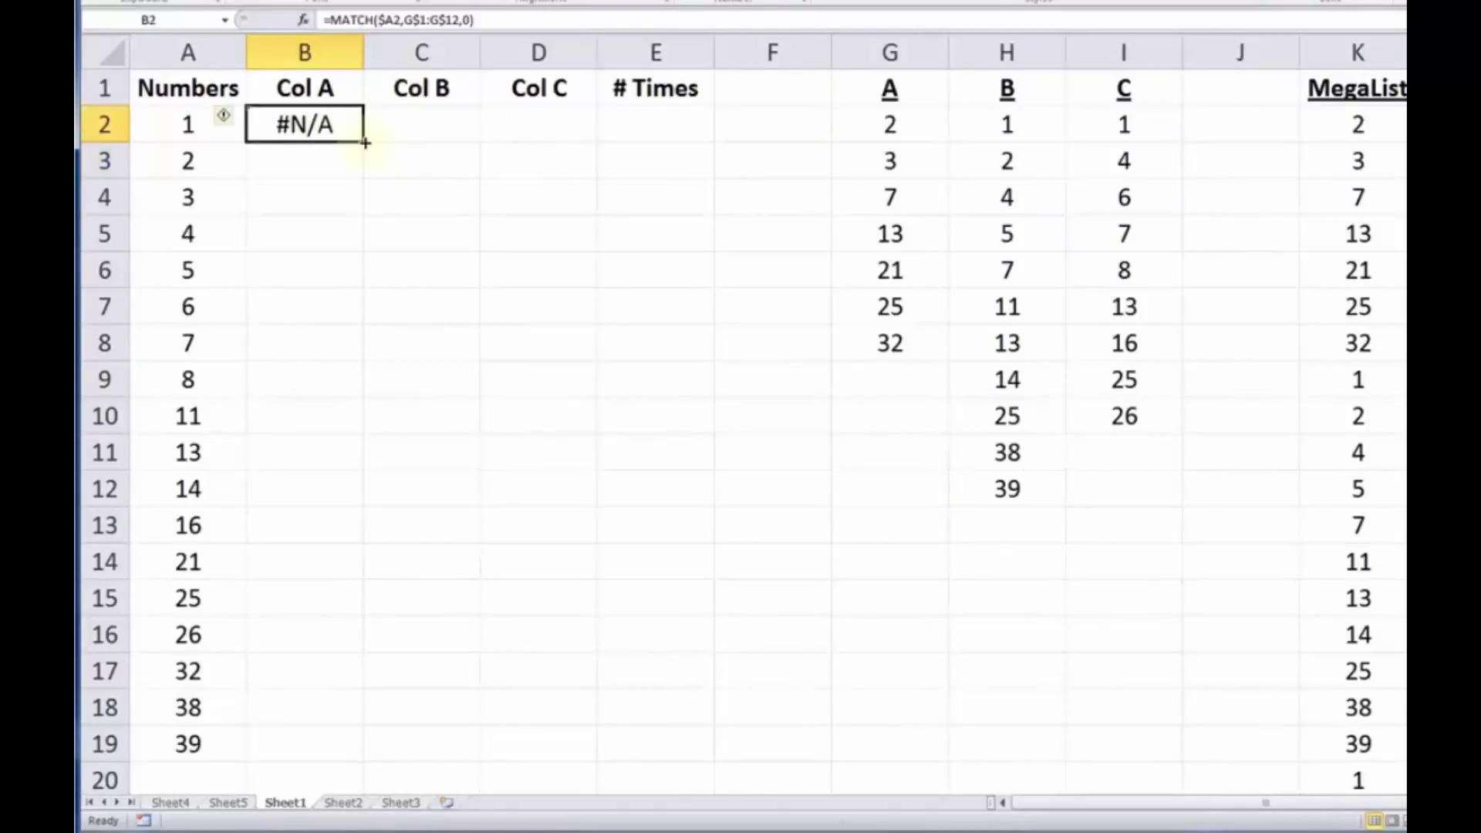
drag(366, 147, 601, 359)
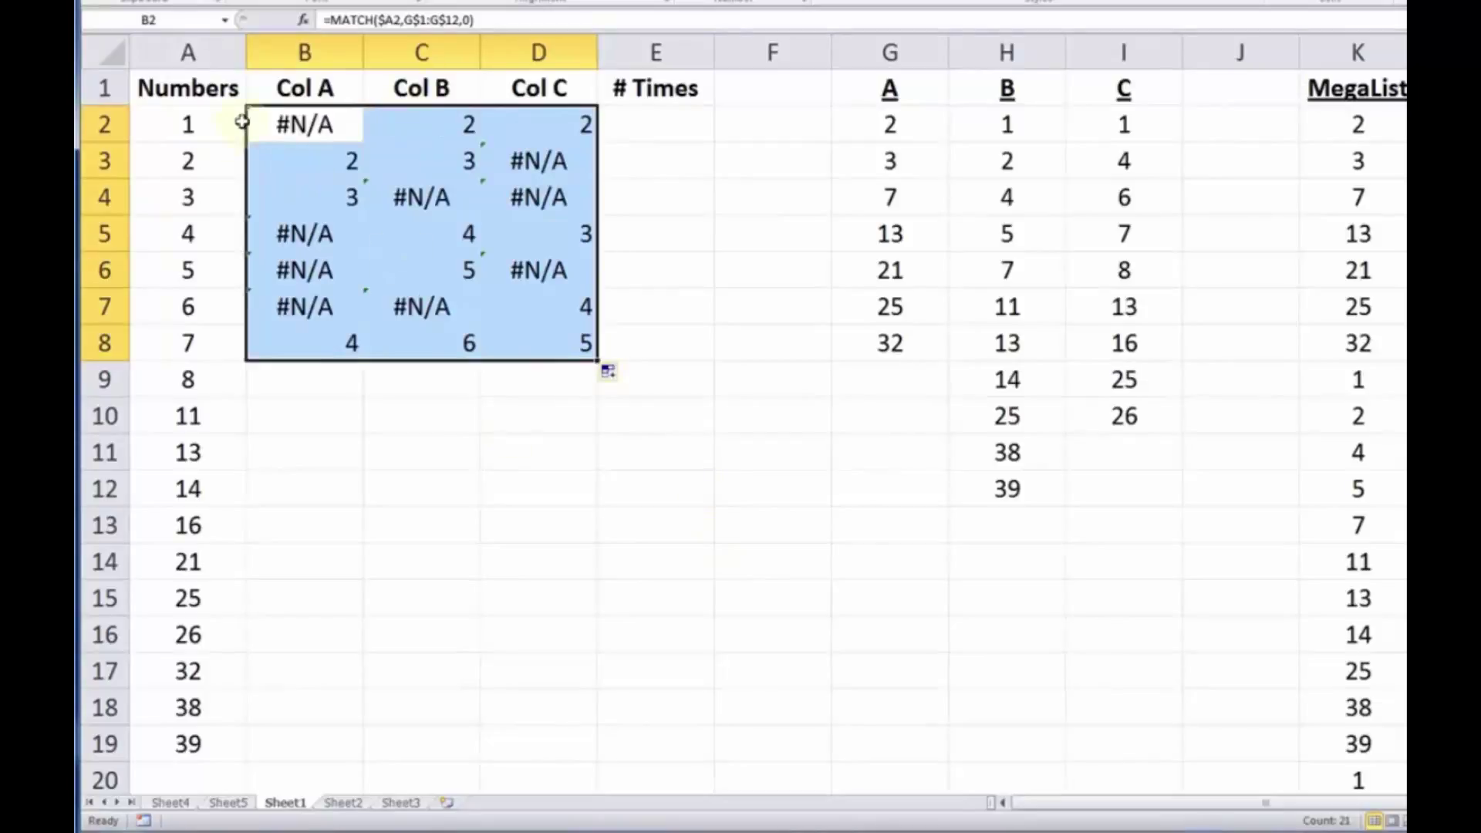
Step: Compare the row 2 MATCH formulas under Col A, Col B and Col C with lists A and B
click(296, 125)
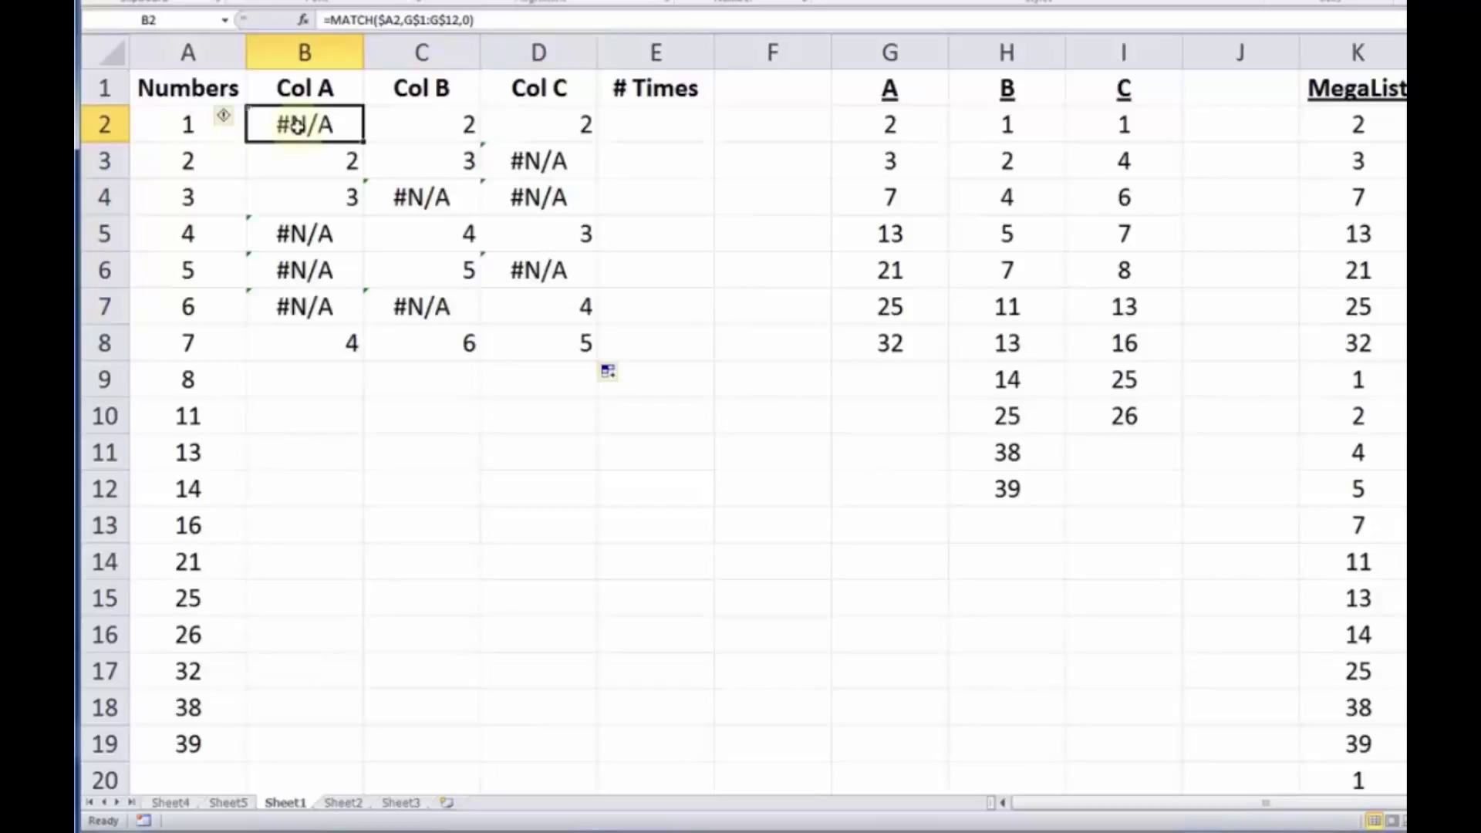
drag(891, 91, 894, 384)
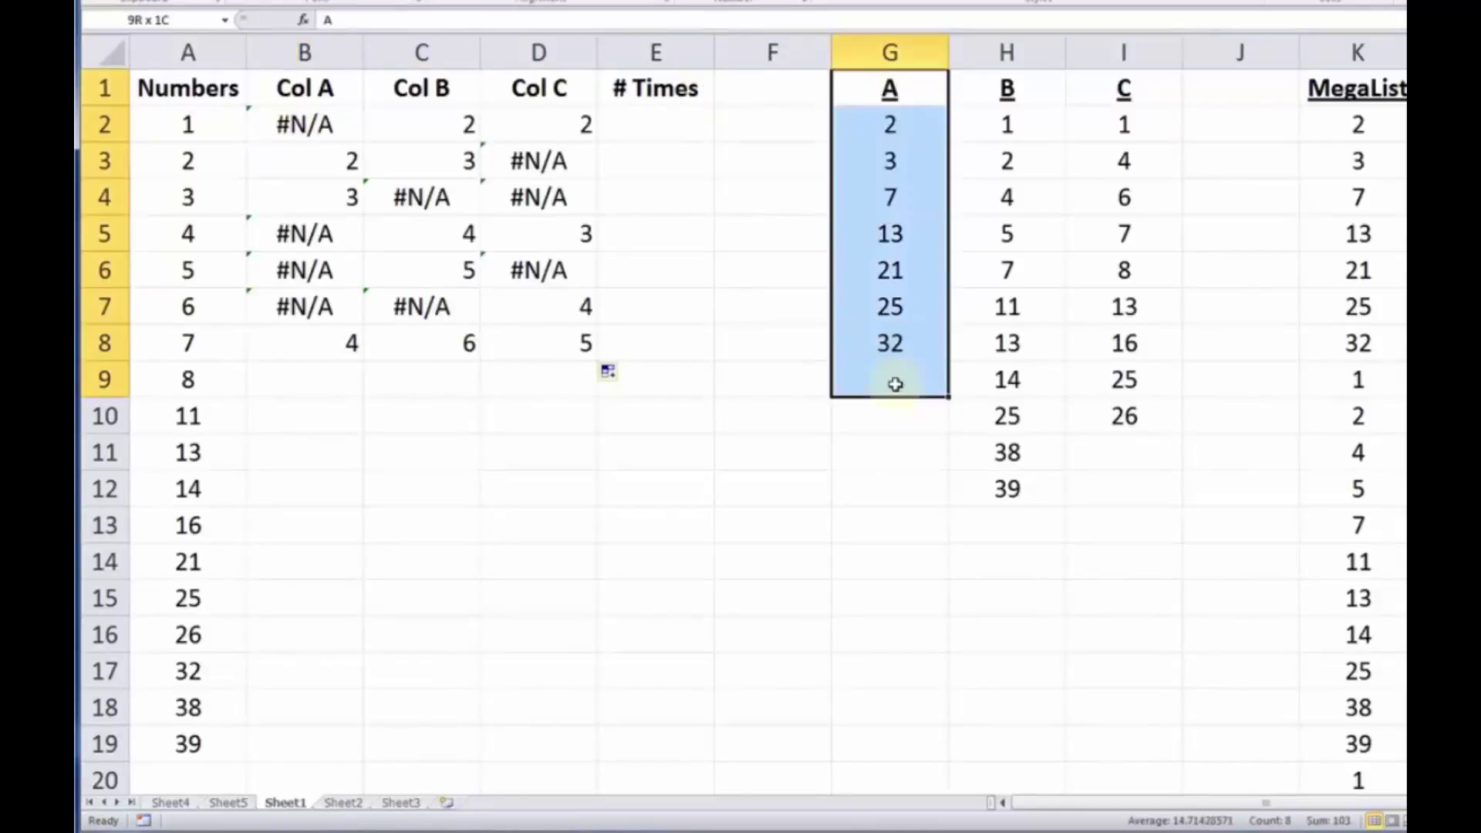
click(436, 122)
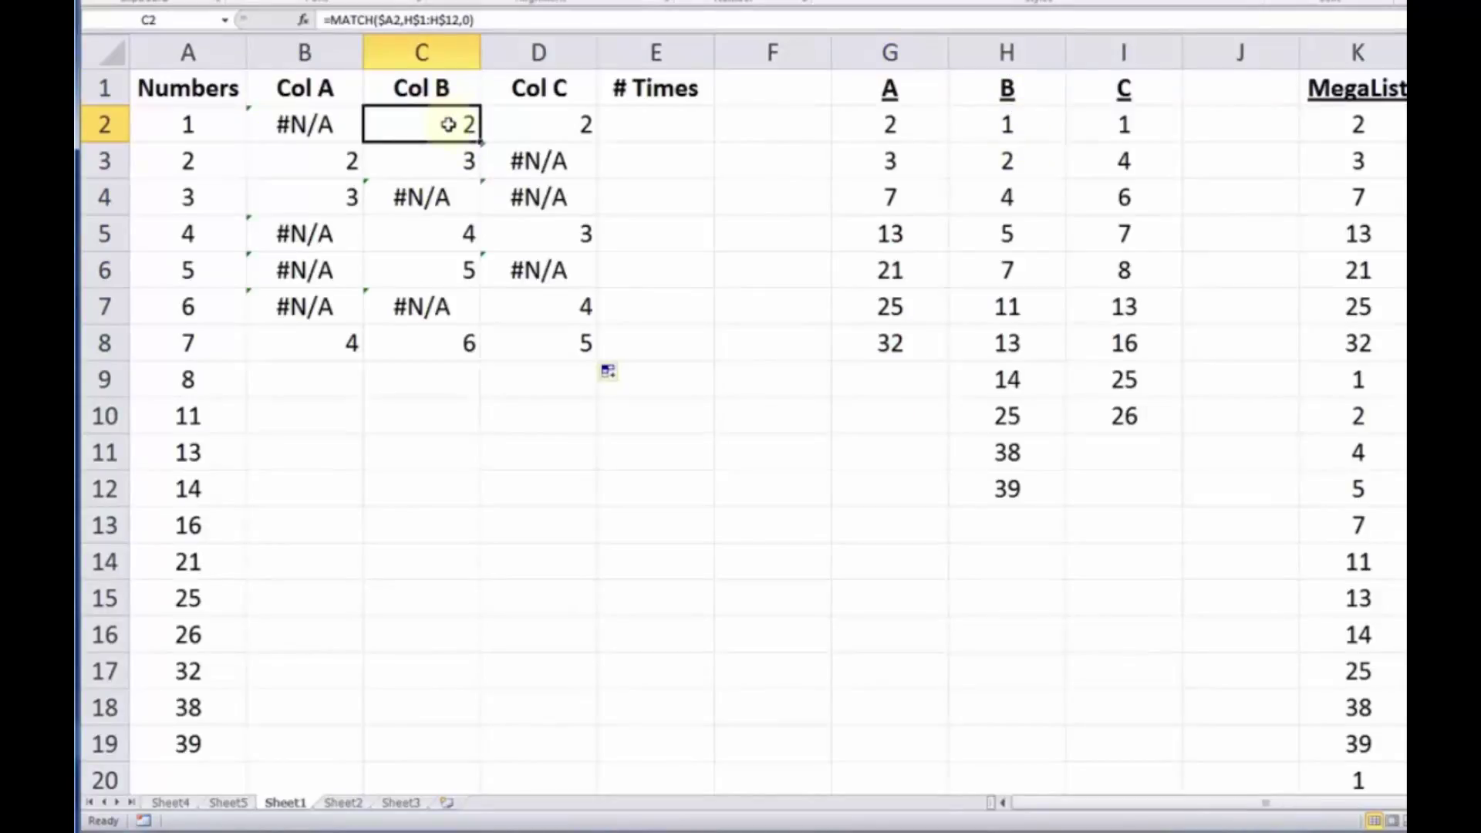
click(1018, 129)
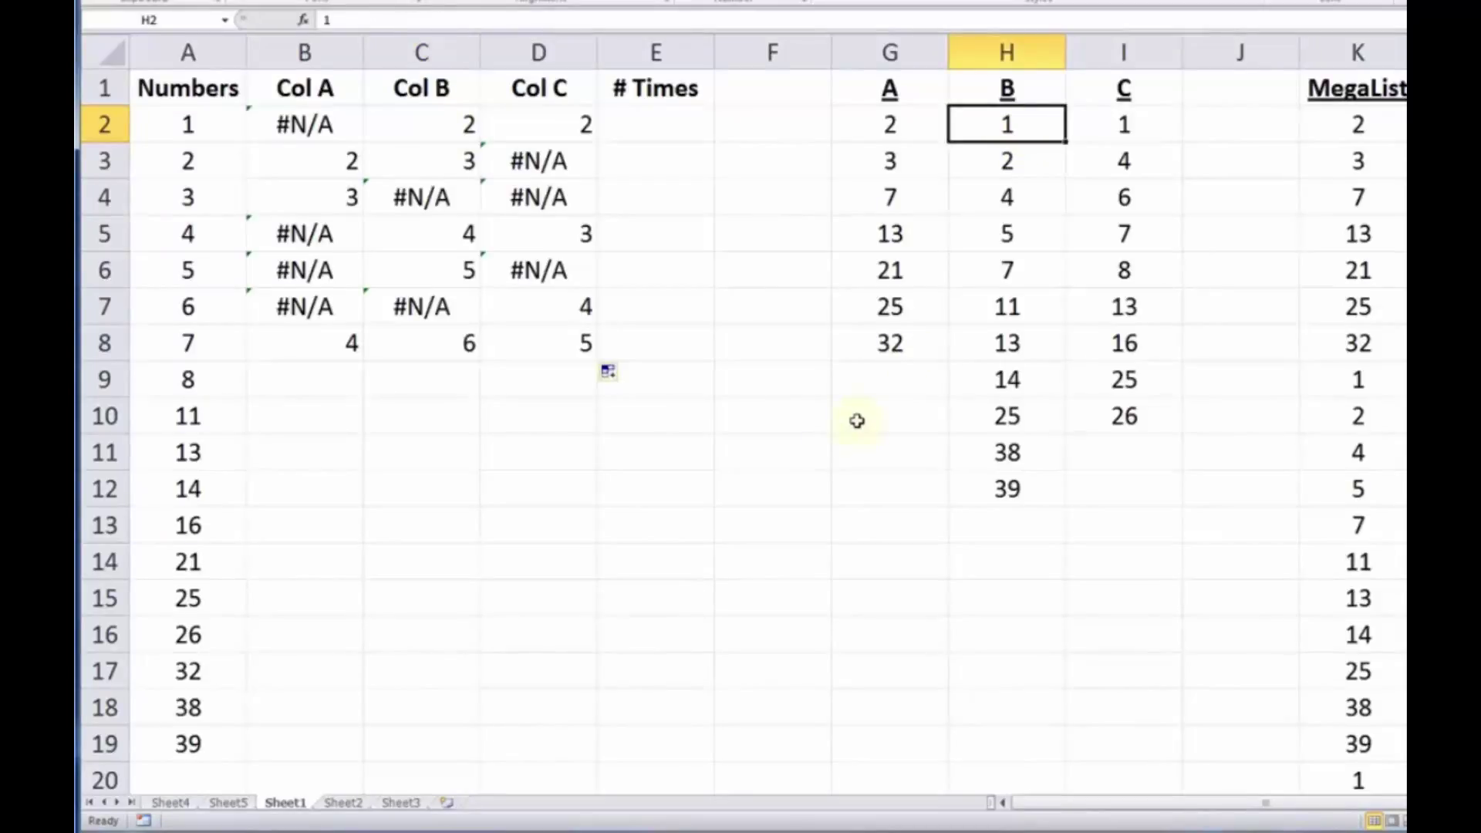
click(457, 123)
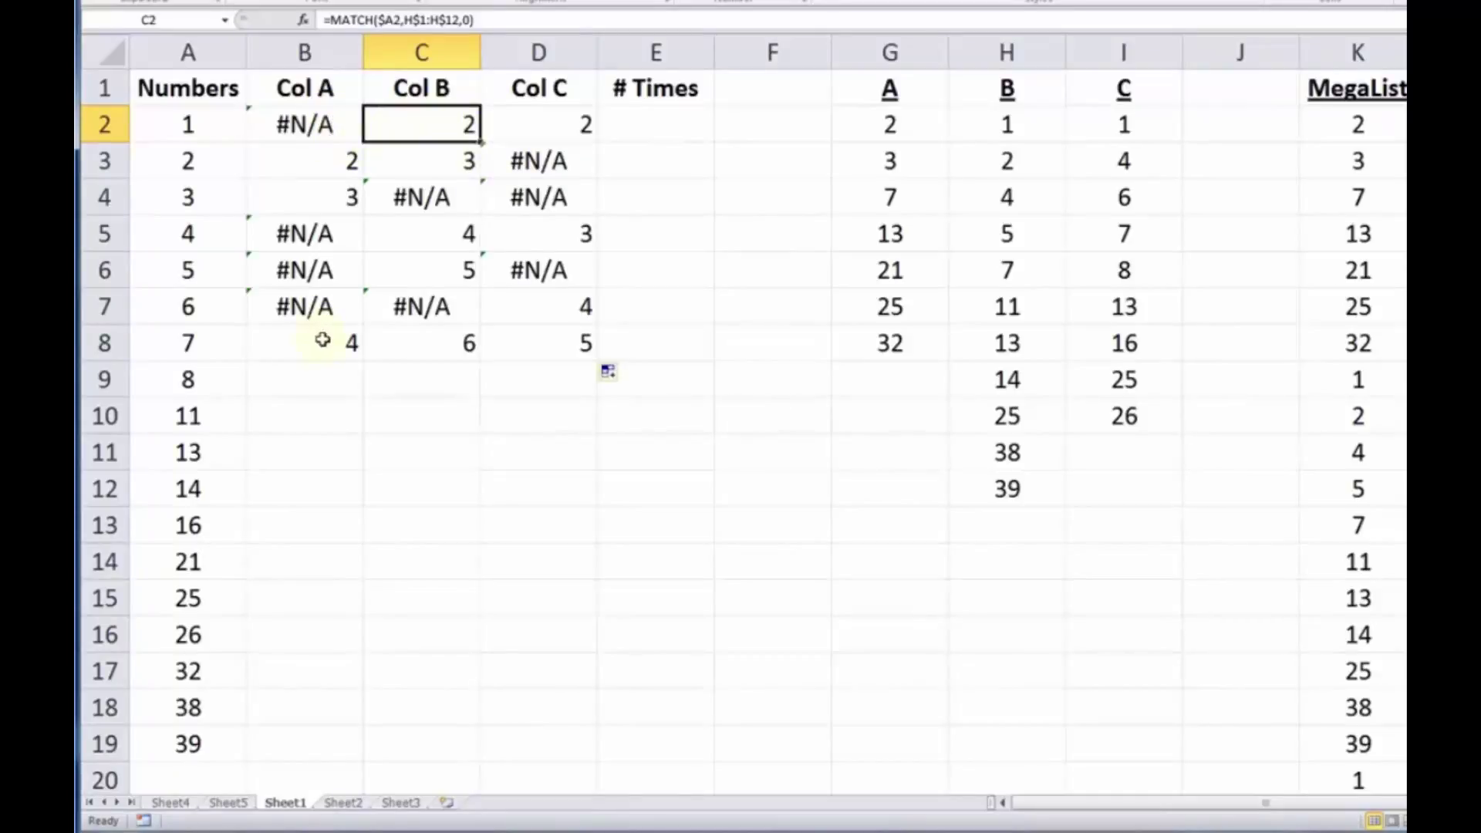
click(515, 124)
click(451, 126)
click(544, 131)
click(472, 131)
click(513, 128)
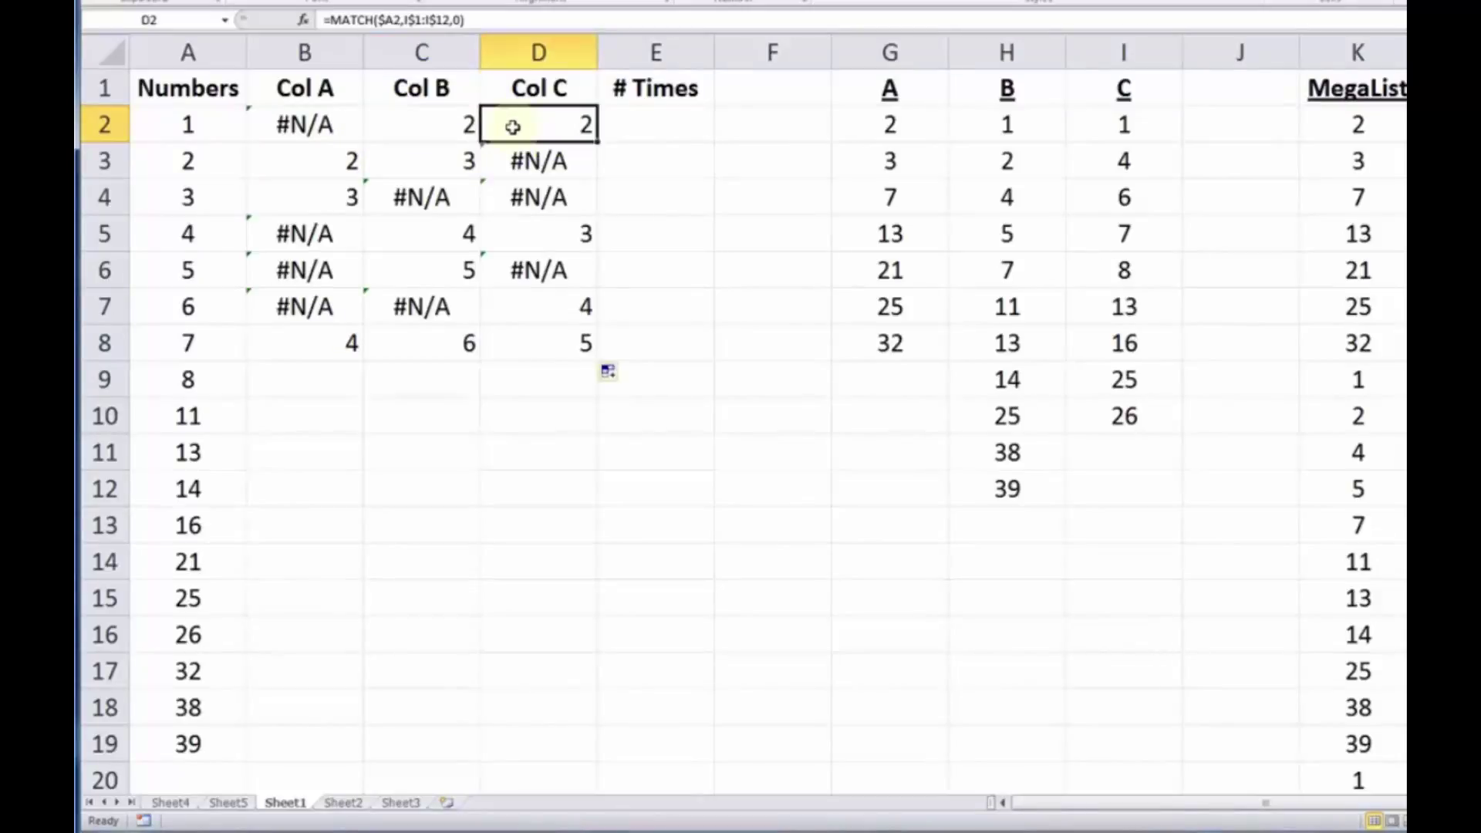
Step: Insert the opening IF(ISERROR( directly before MATCH in the B2 formula
click(321, 130)
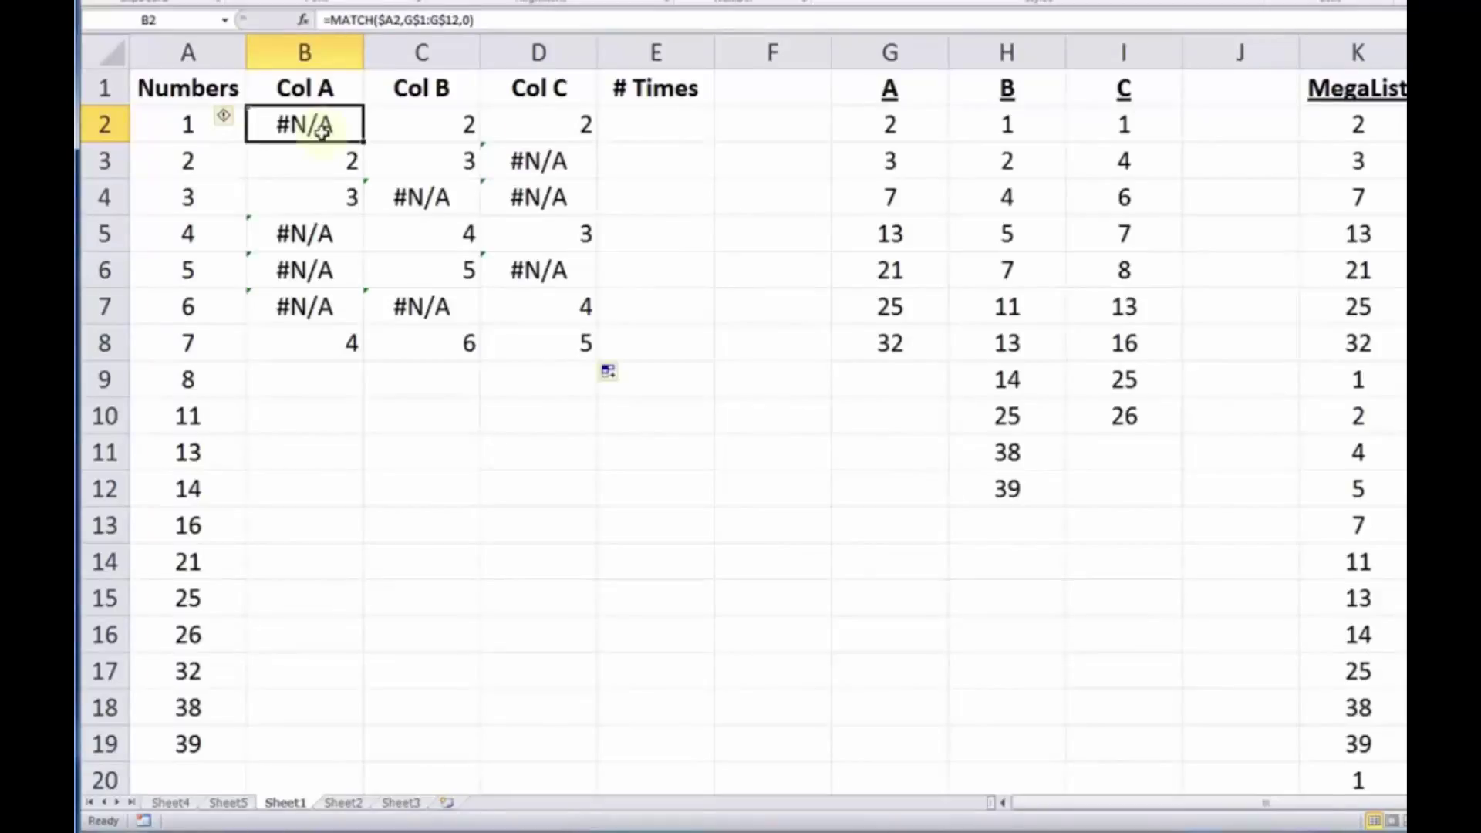
double_click(321, 129)
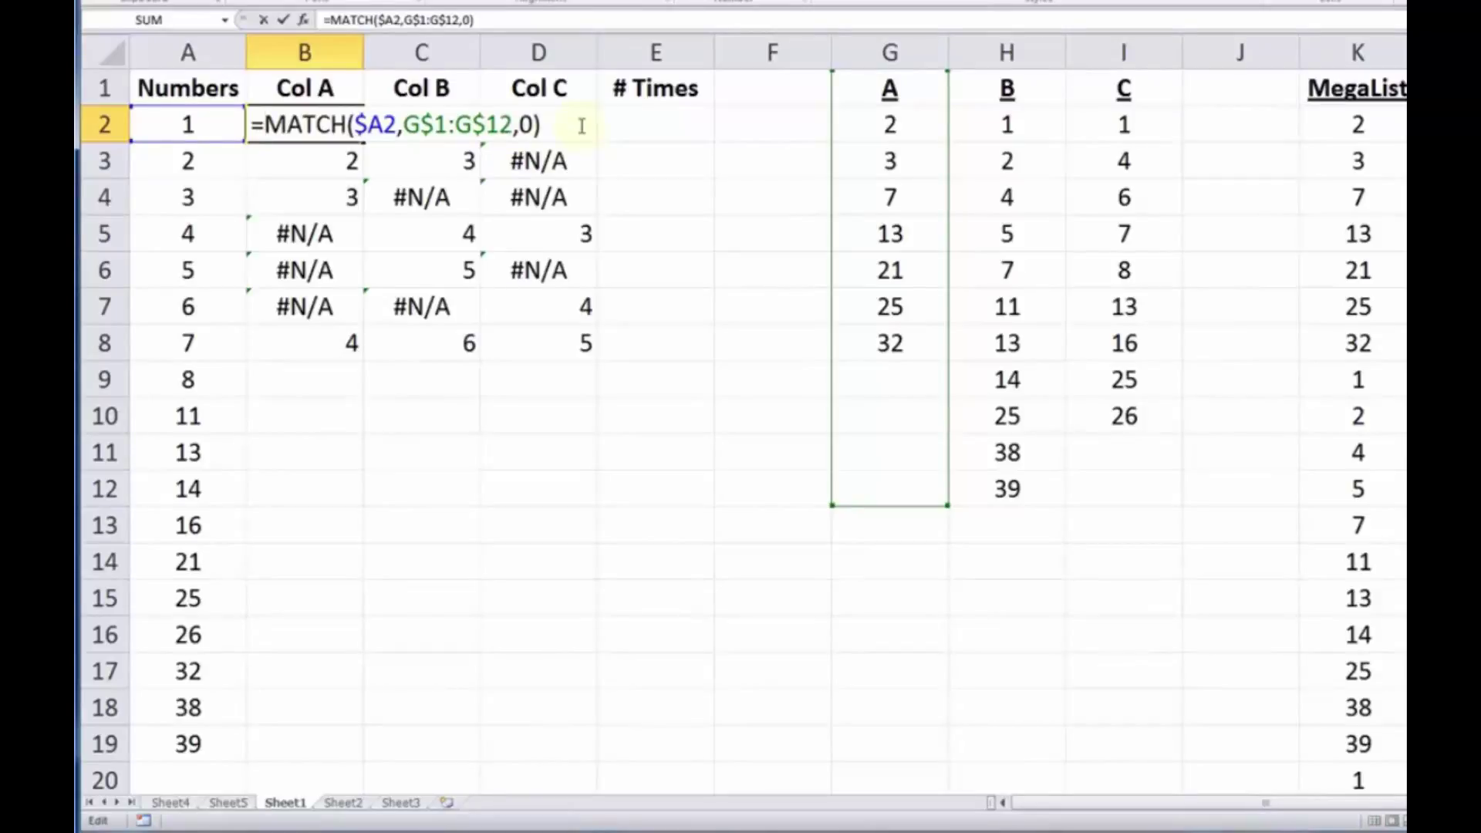
text(if)
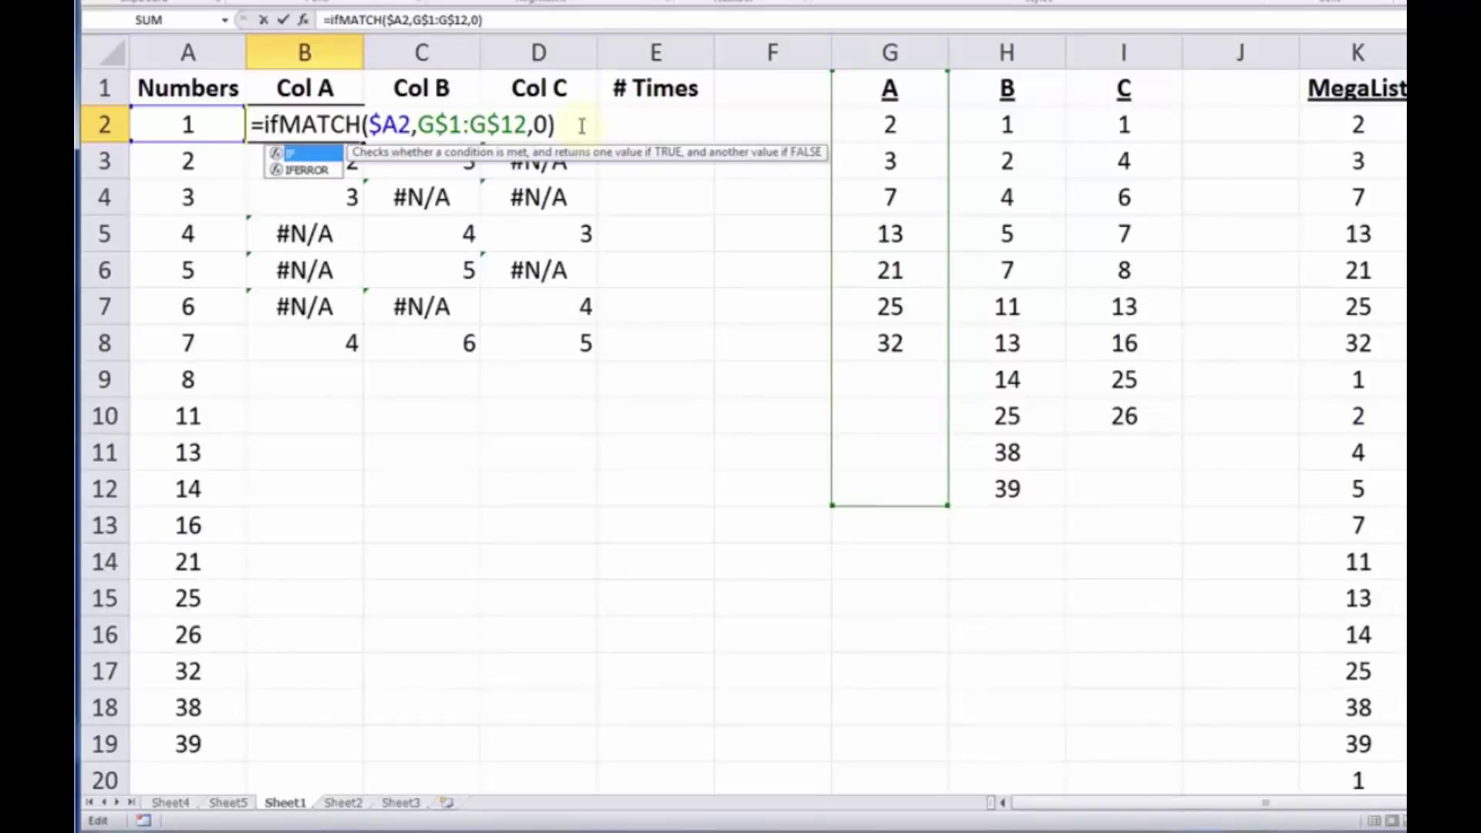
text(()
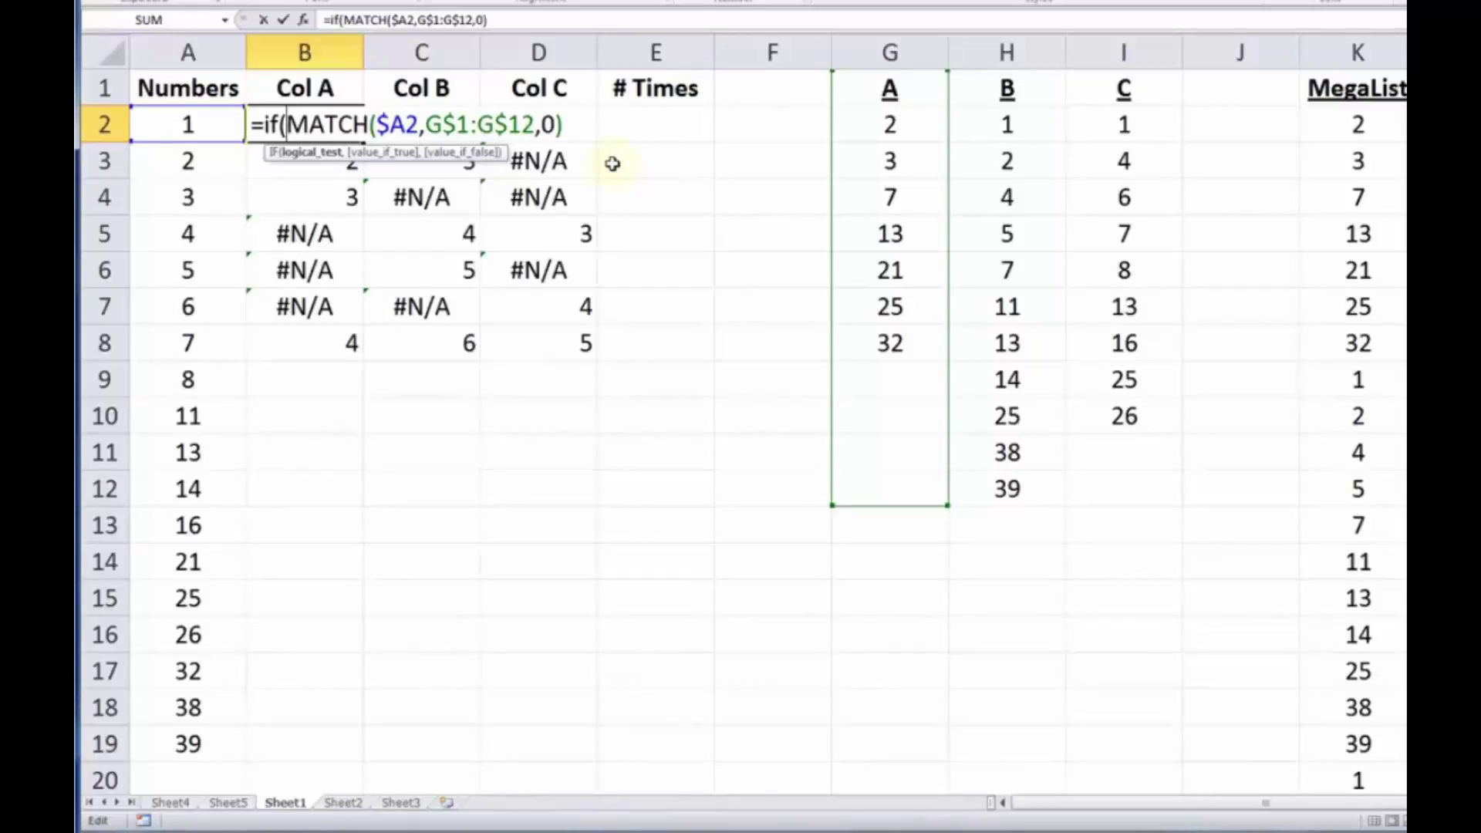
text(iserror)
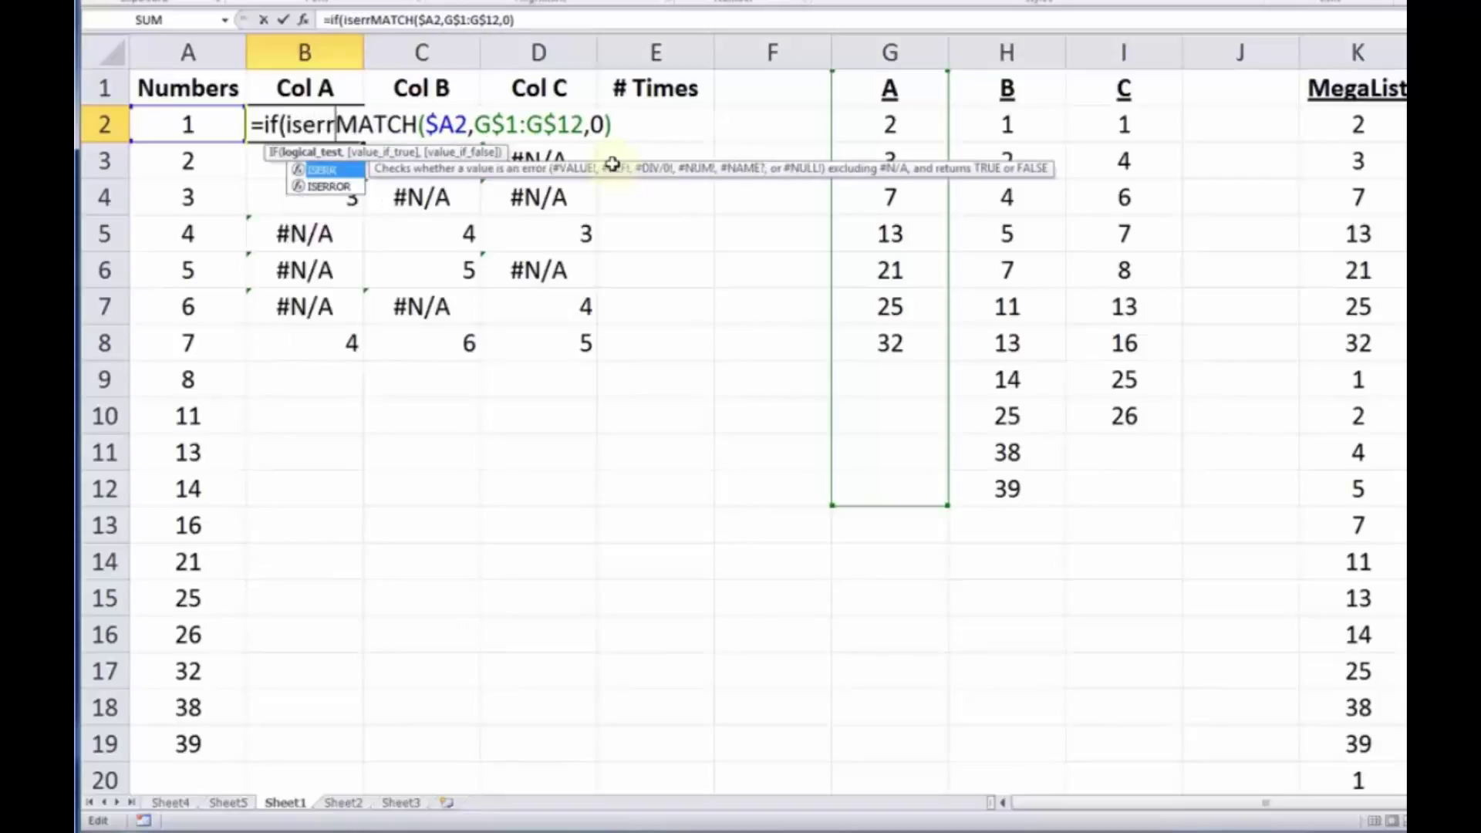
text(()
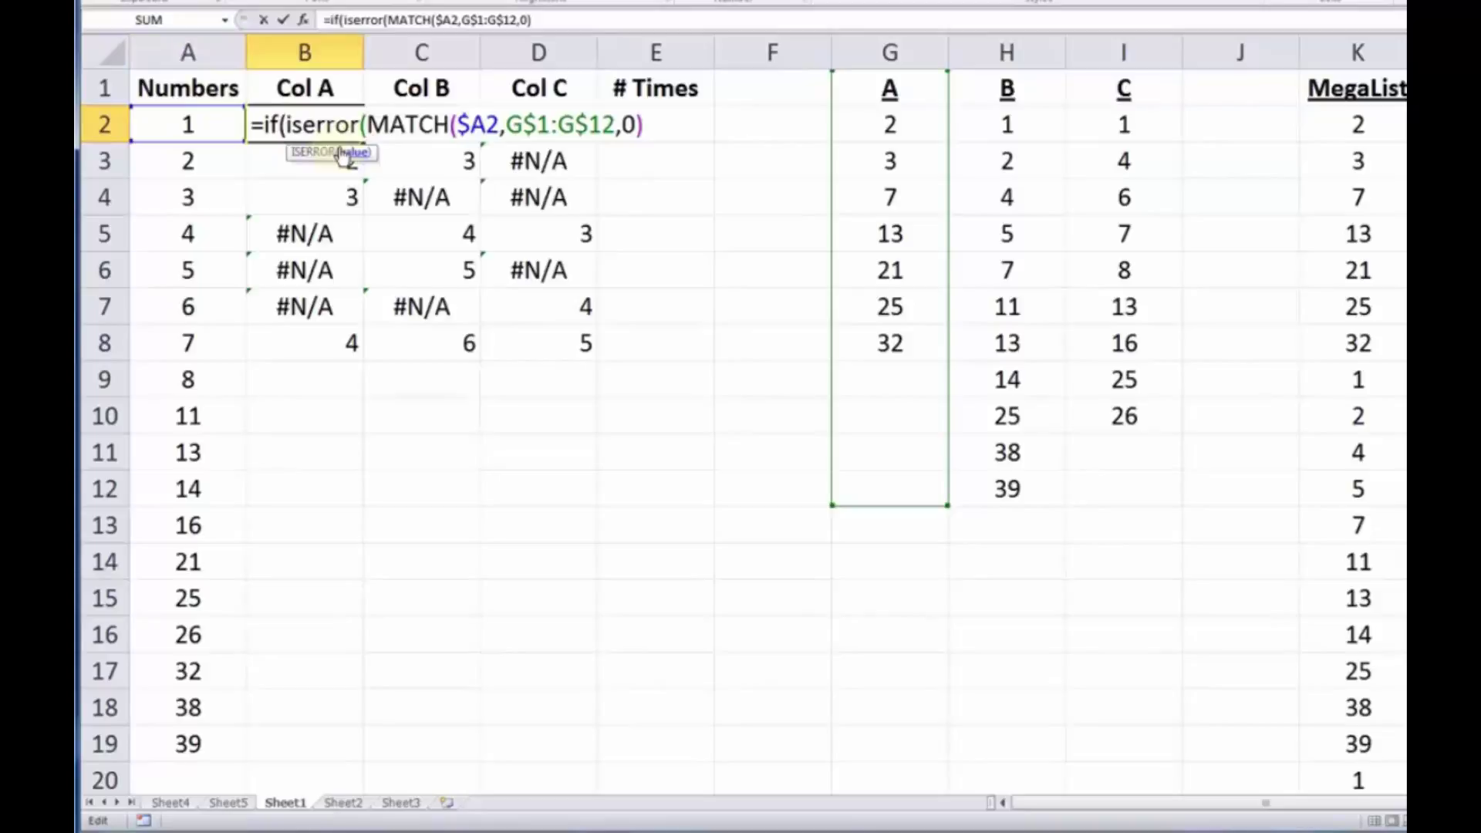
Step: Close the ISERROR function with a parenthesis after the complete MATCH function in B2
key(Right)
key(Right)
key(Right)
key(Right)
key(Right)
key(Right)
key(Right)
key(Right)
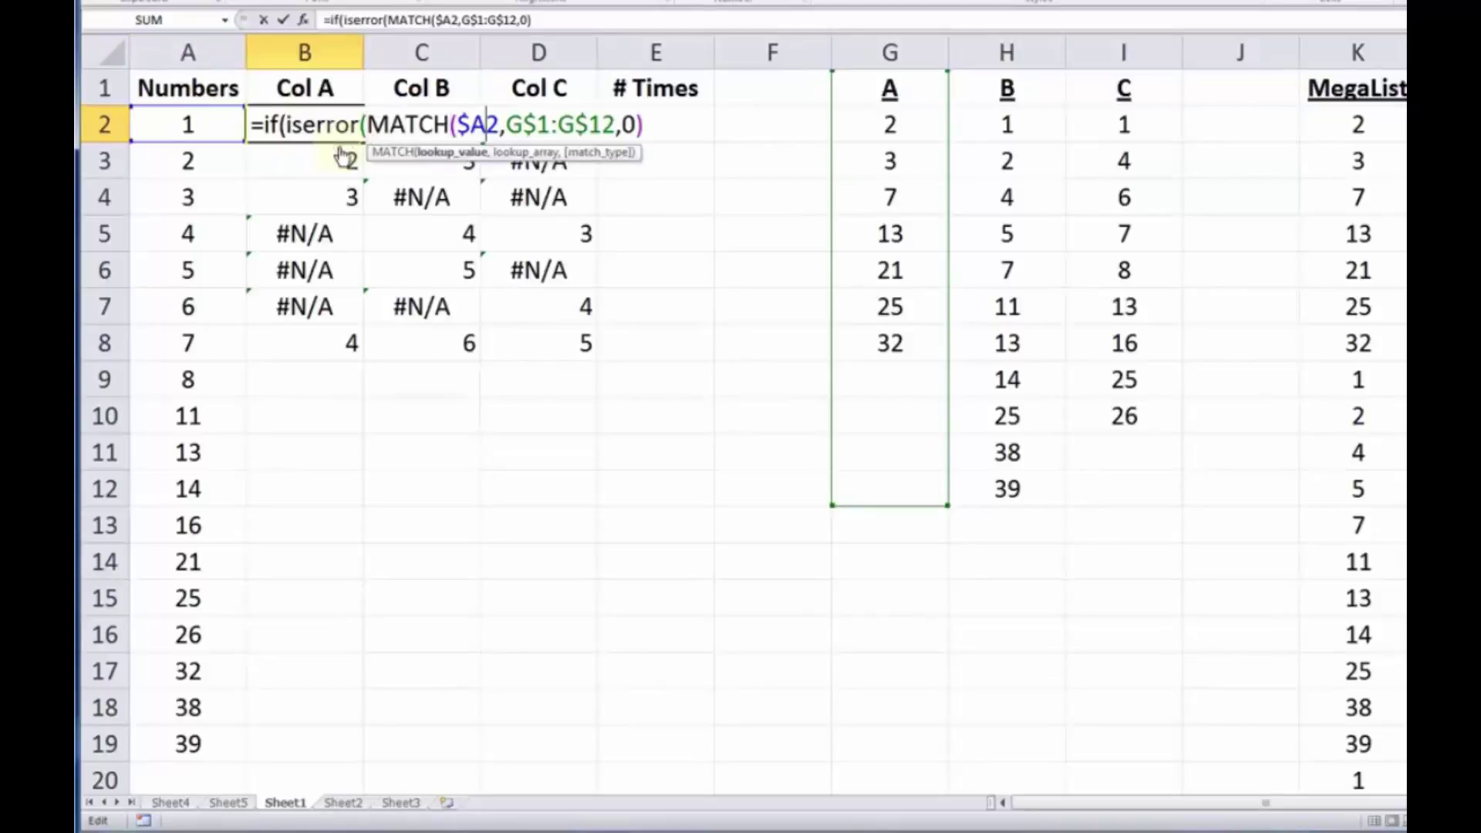
key(Left)
key(Left)
key(Left)
key(Left)
key(Left)
key(Left)
key(Left)
key(Left)
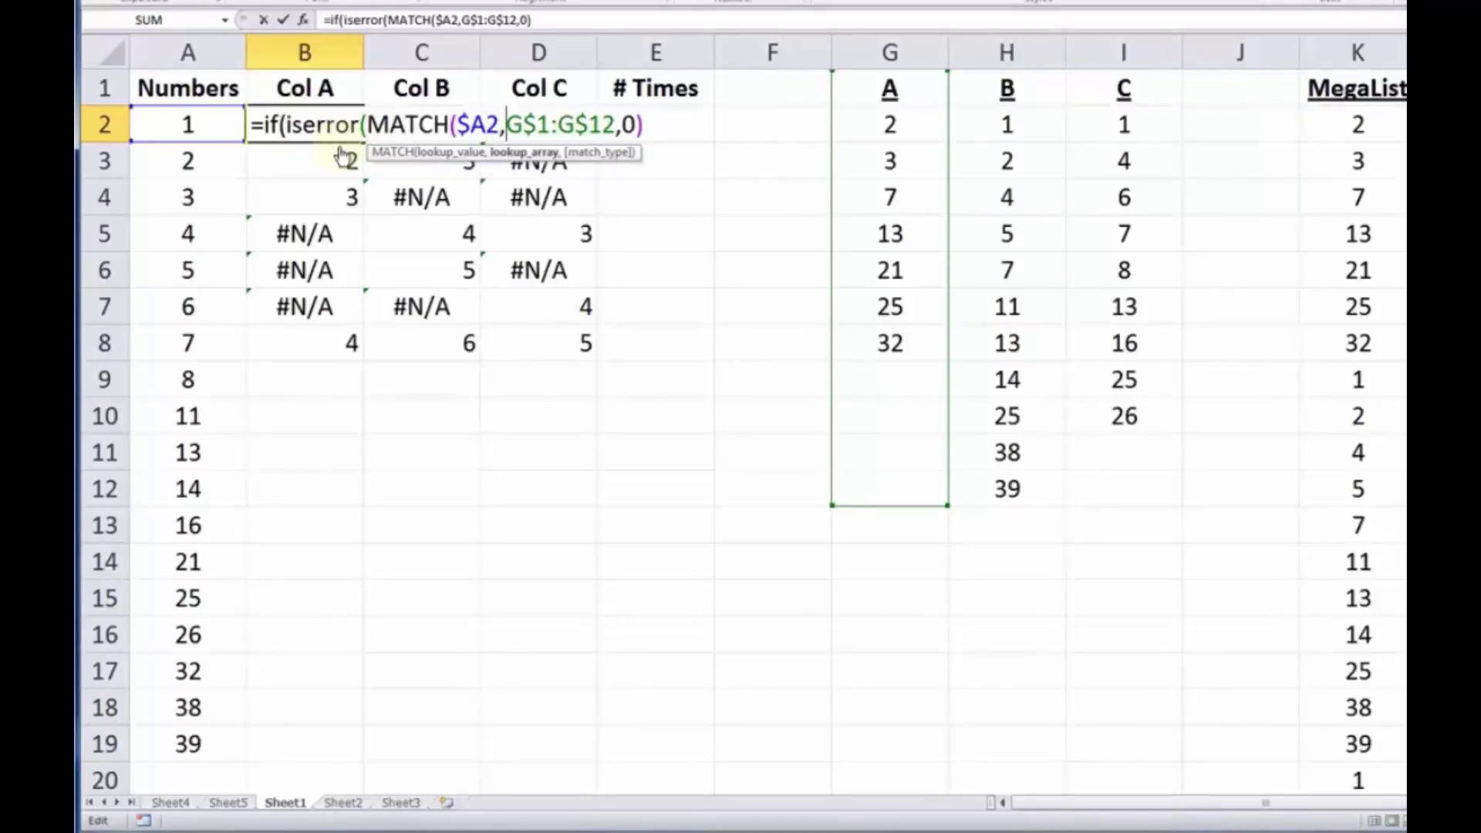
key(shift+Right)
key(shift+Right)
key(shift+Right)
key(shift+Right)
key(shift+Right)
key(shift+Right)
key(shift+Right)
key(shift+Right)
key(shift+Right)
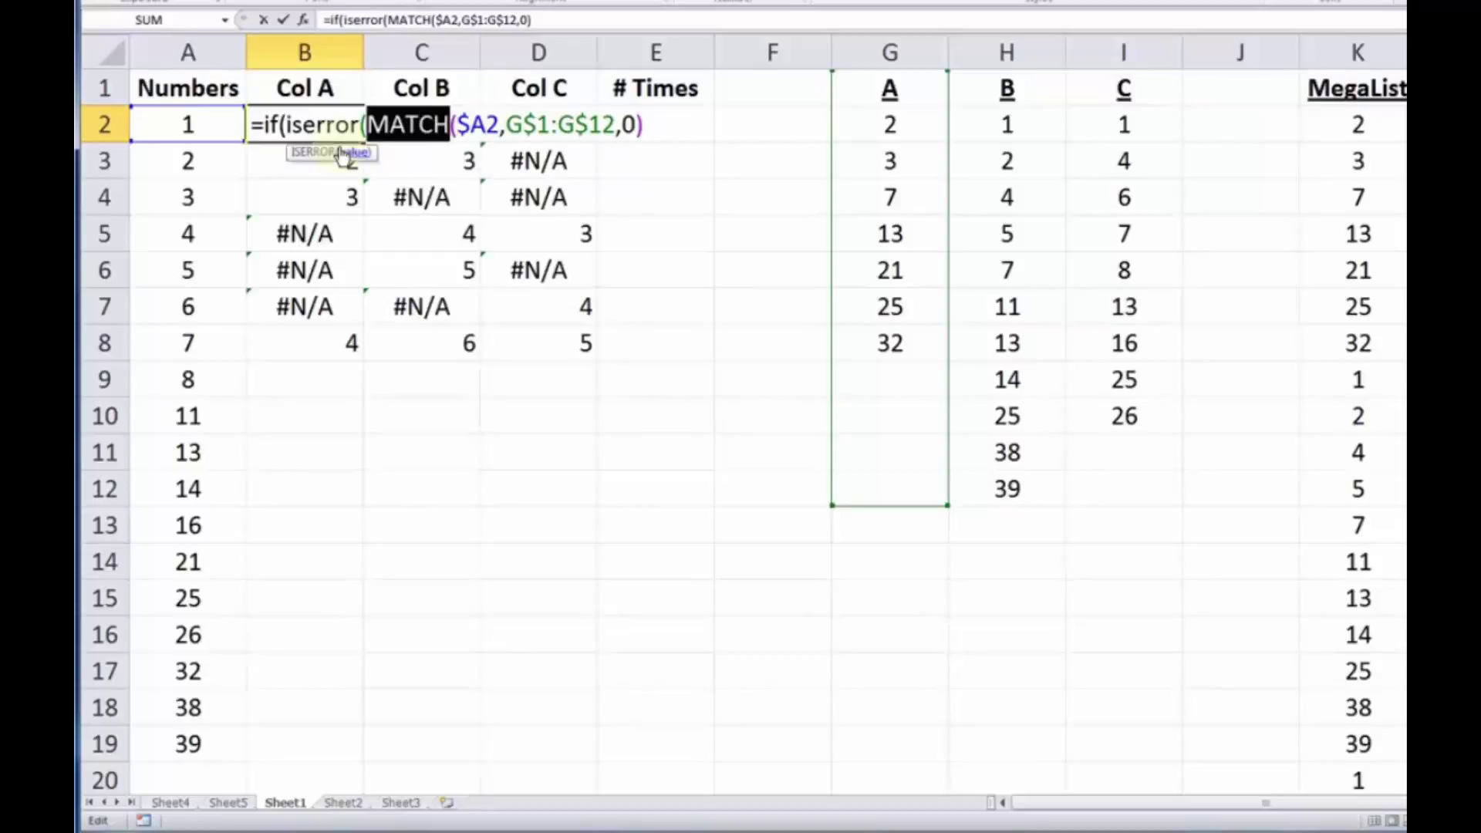
key(shift+Left)
key(shift+Left)
key(shift+Left)
key(shift+Left)
key(shift+Left)
key(shift+Left)
key(shift+Left)
key(shift+Left)
key(shift+Left)
key(Right)
key(Right)
key(Right)
key(Right)
key(Right)
key(Right)
key(Right)
key(Right)
key(Right)
key(Right)
key(Right)
key(Right)
key(Right)
key(Right)
key(Right)
key(Right)
key(Right)
key(Right)
key(Right)
key(Right)
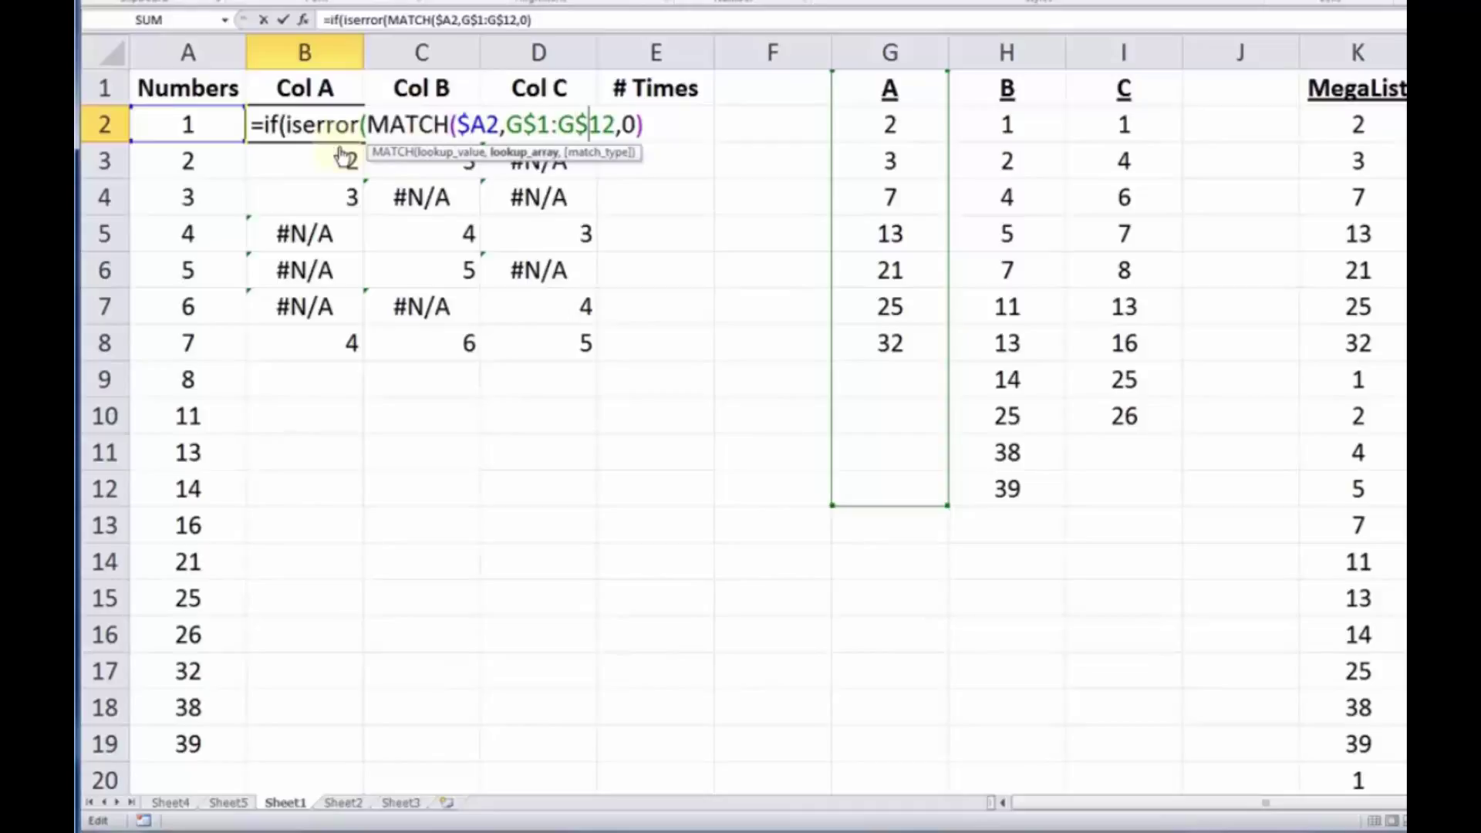
key(Right)
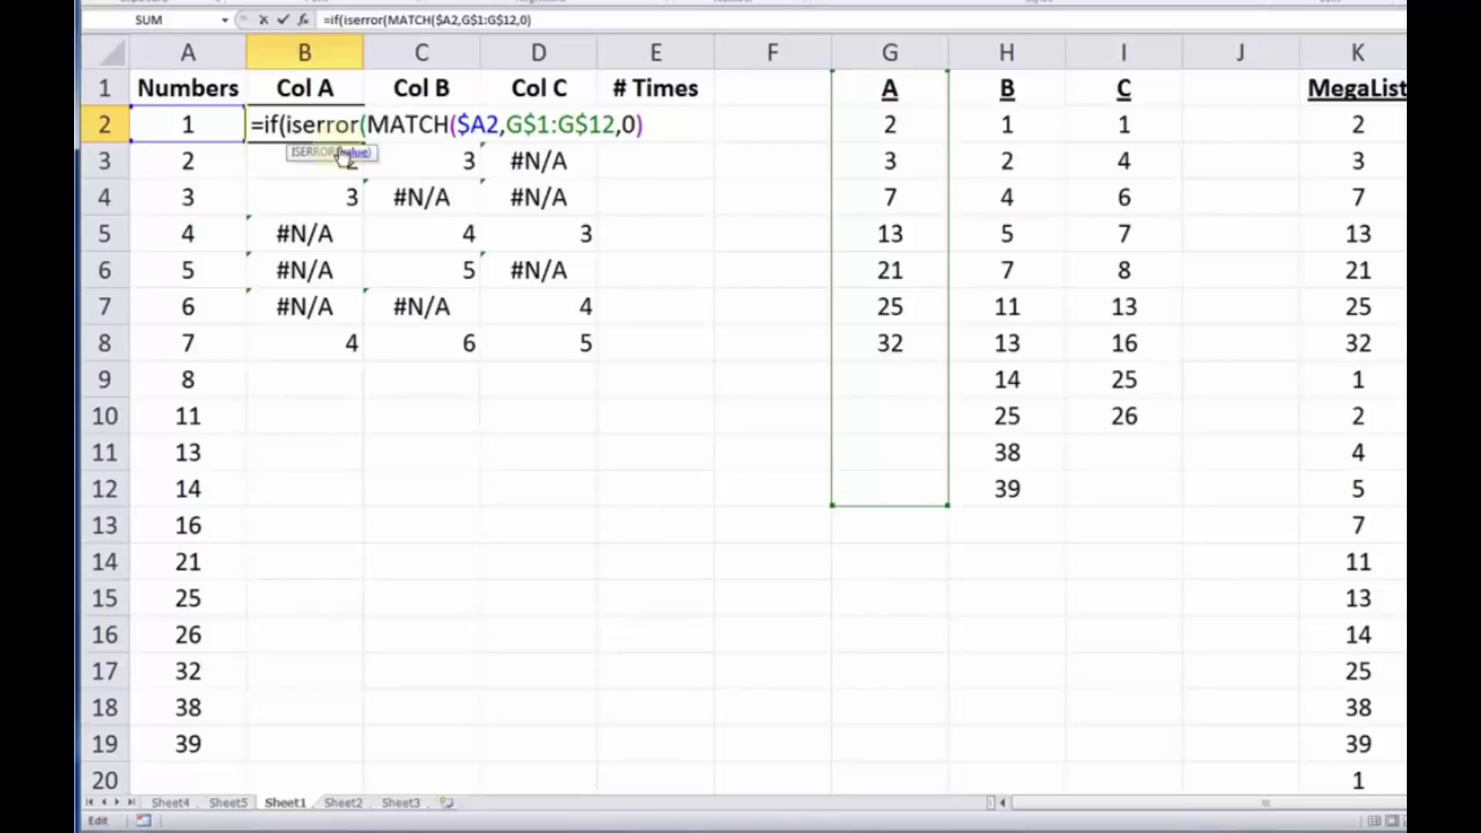
text())
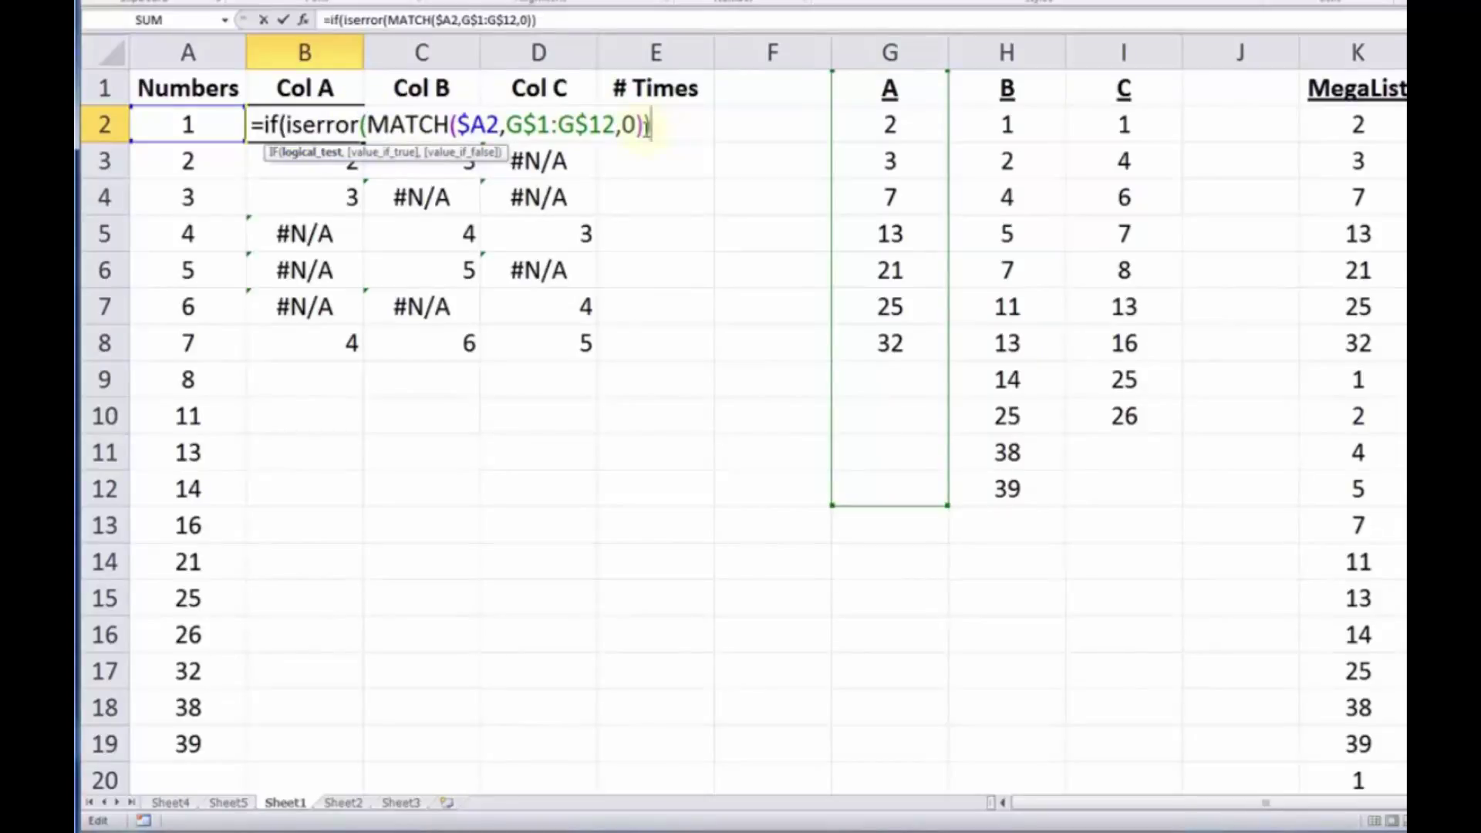
Step: Complete the IF formula in B2 so it returns 0 for an error and 1 otherwise
text(,)
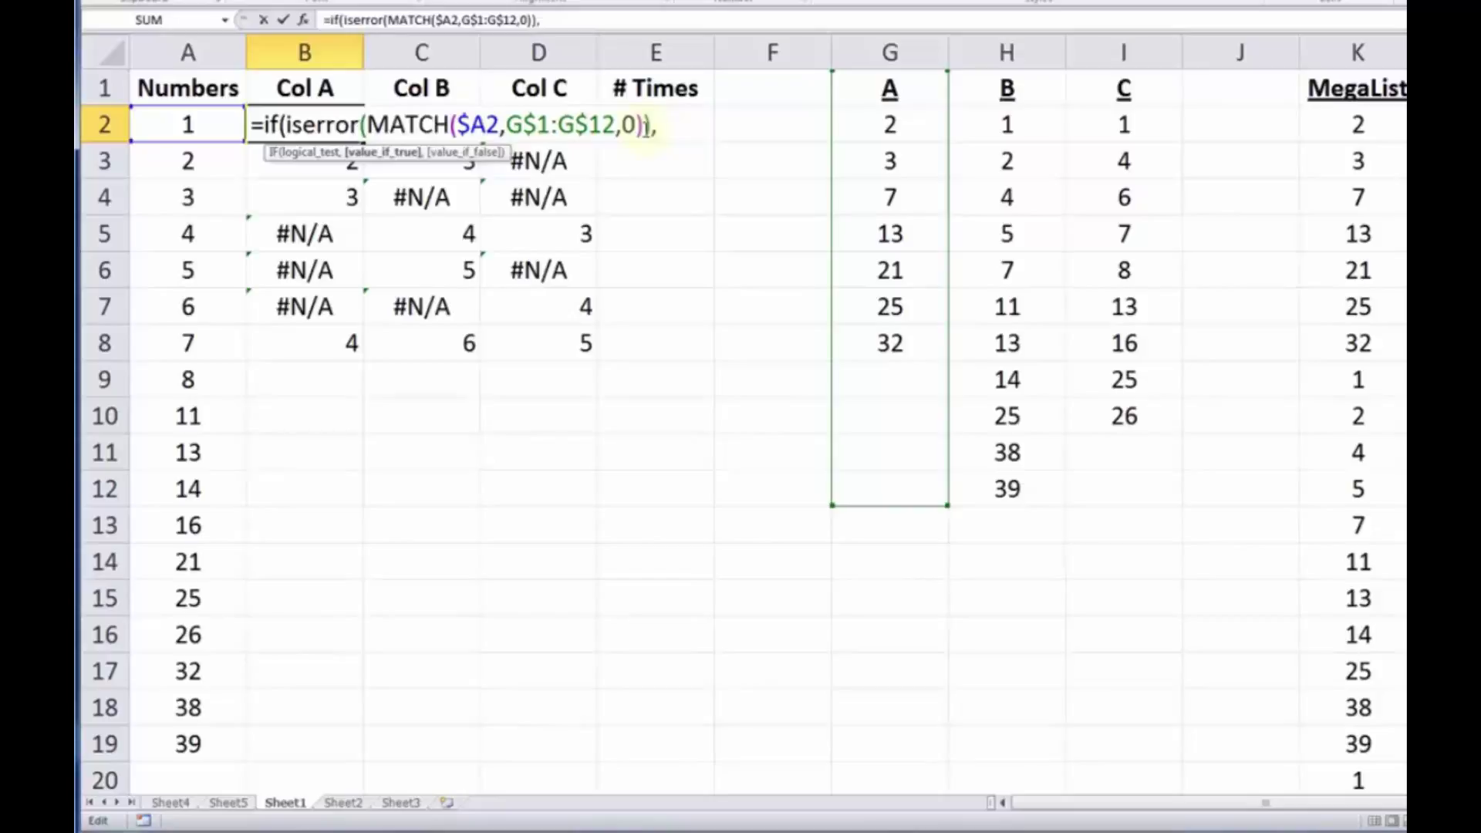
text(0)
text(,)
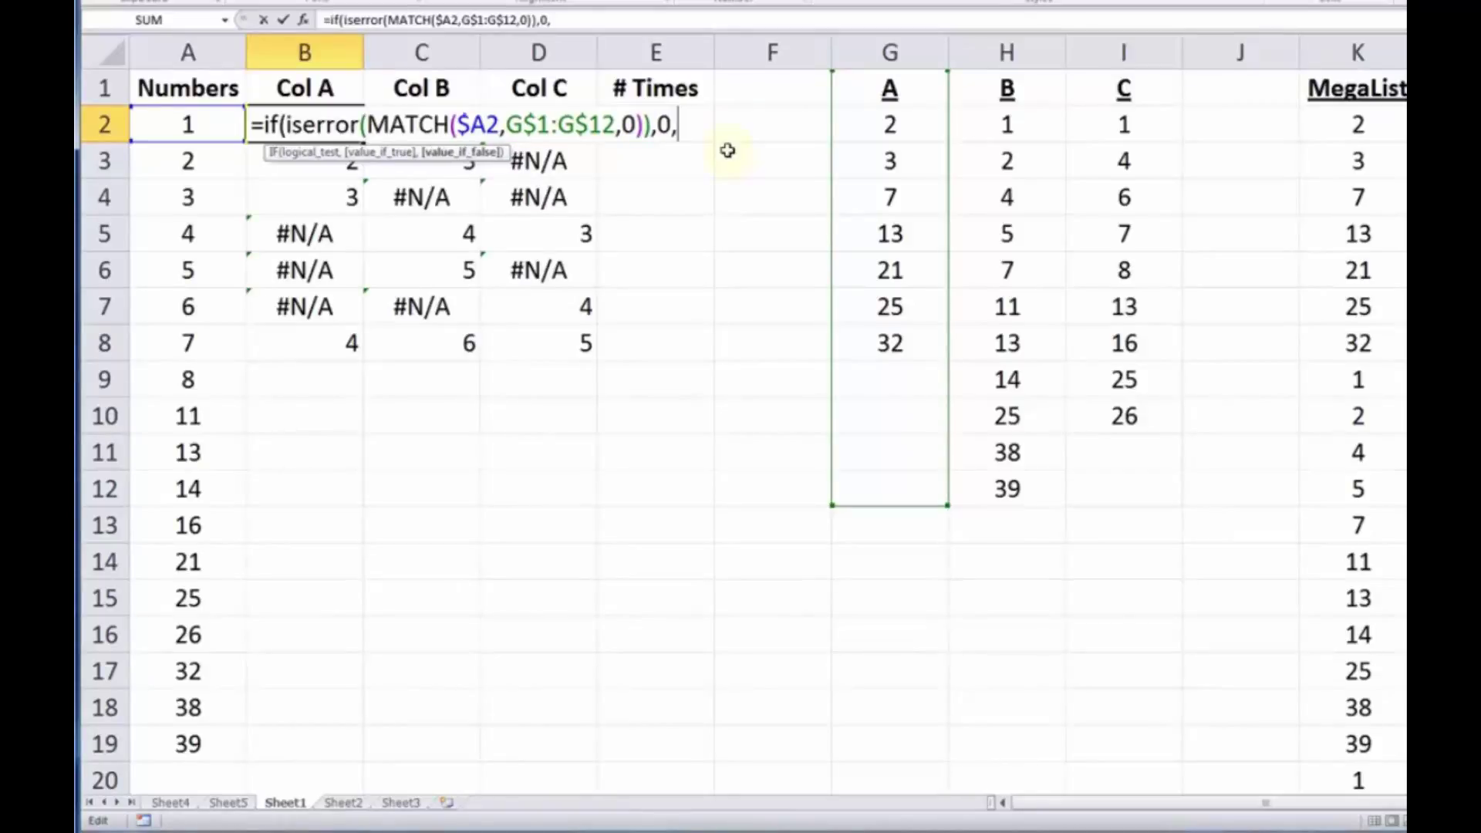
text(1)
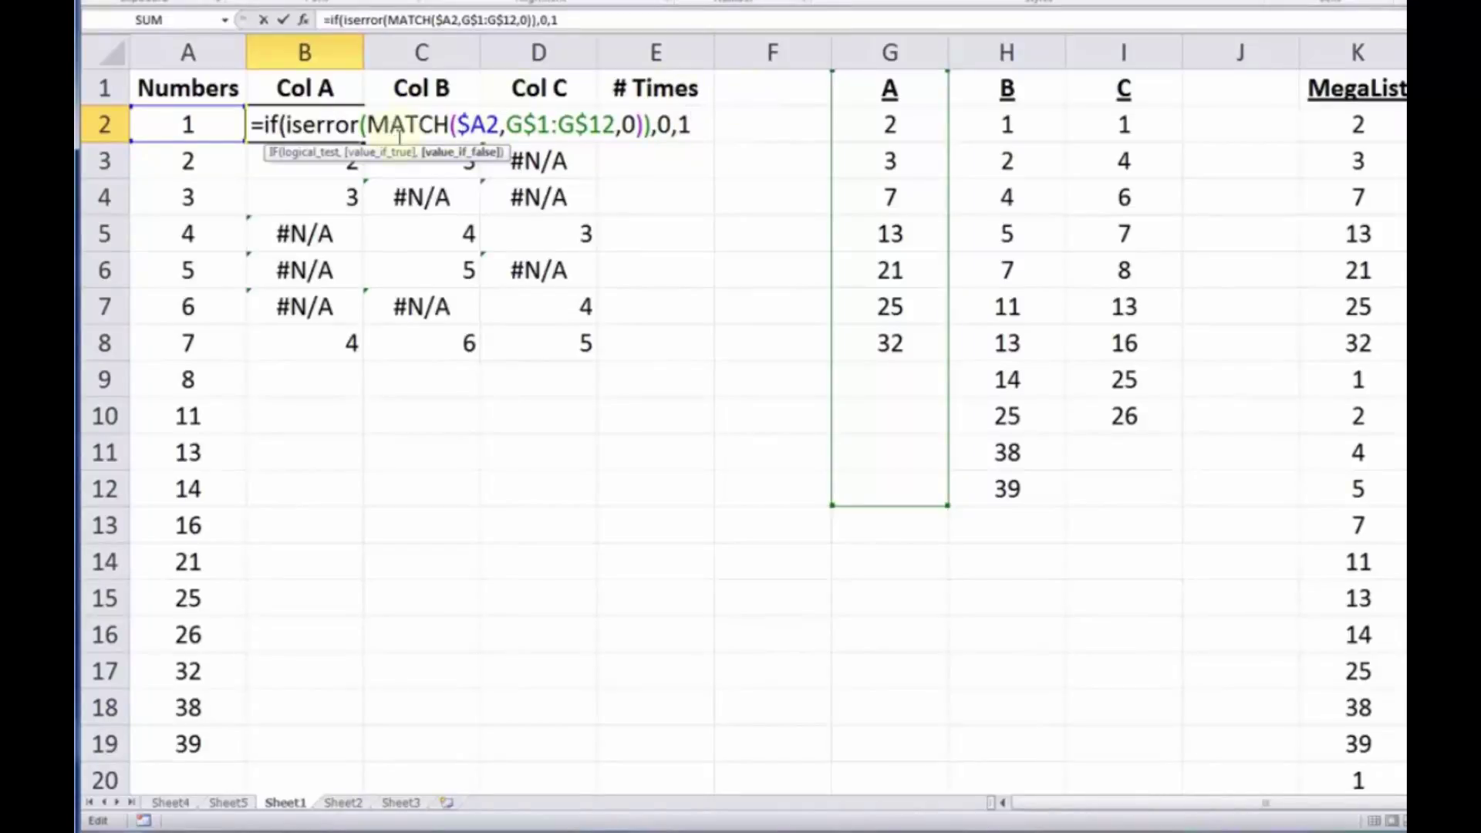
text())
key(Return)
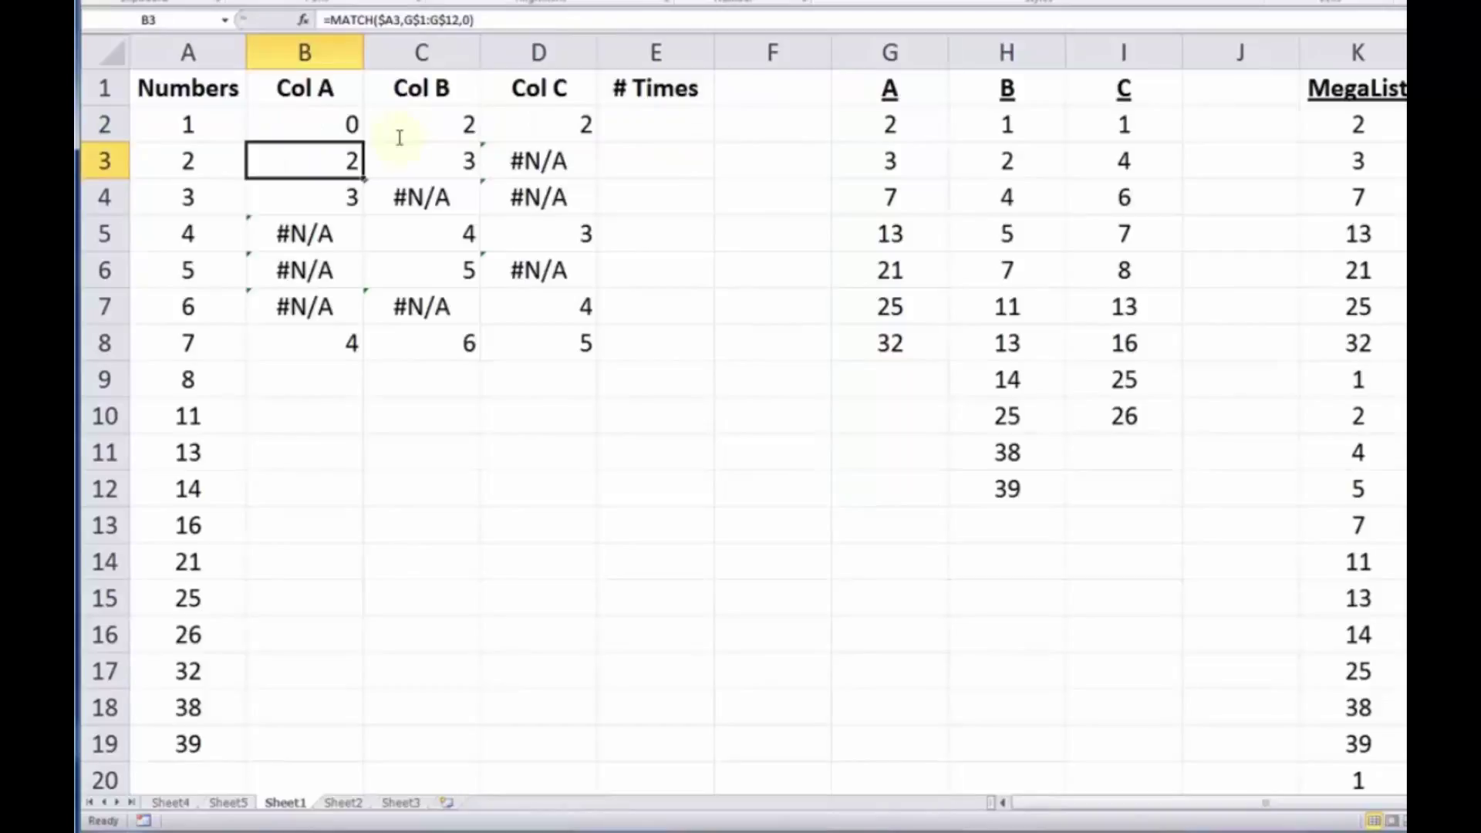
Step: Fill the IF(ISERROR(MATCH)) formula from B2 through D14 and check the copied formulas in row 2
click(349, 125)
drag(364, 145, 594, 579)
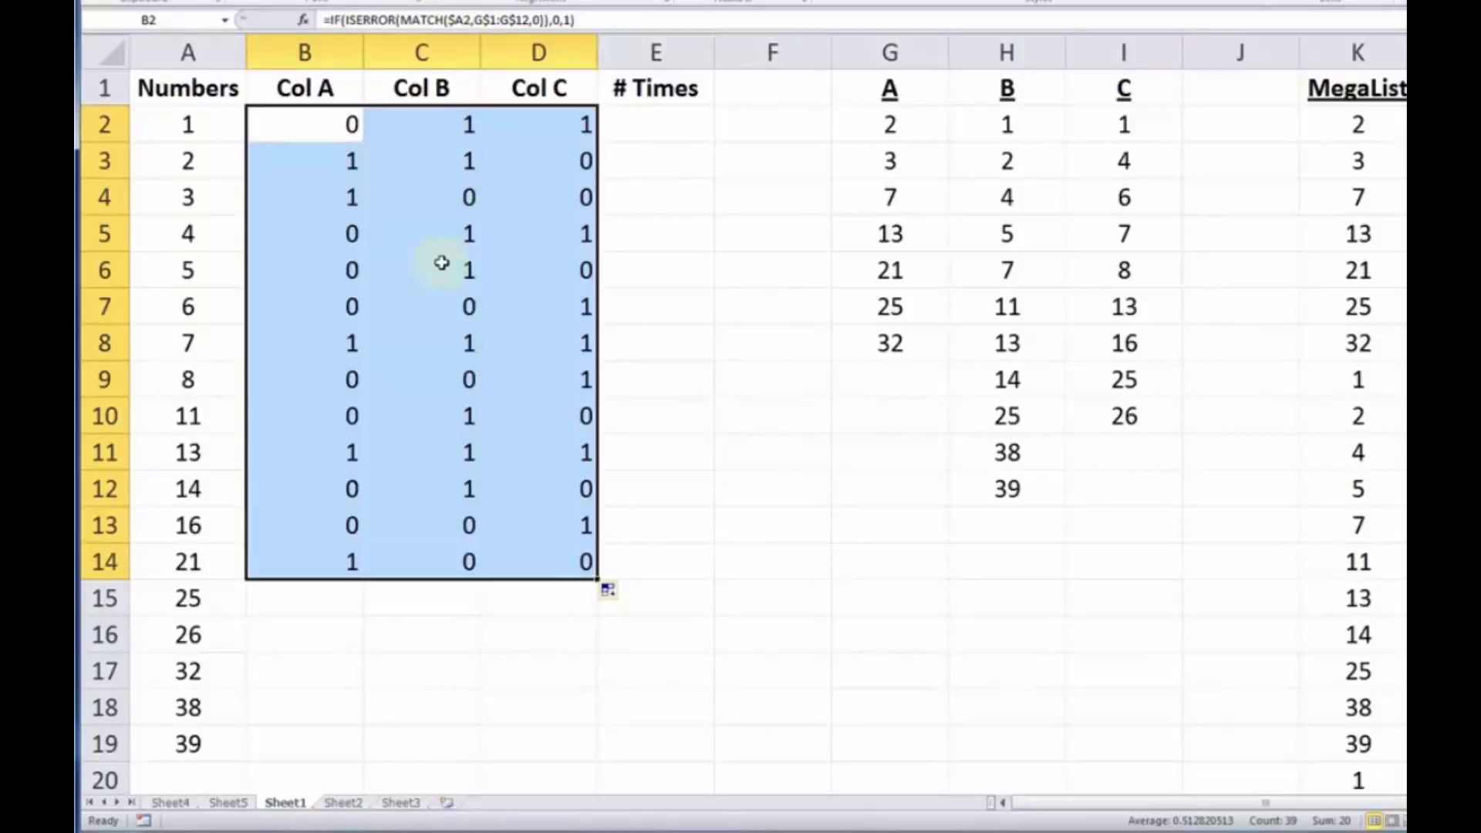
click(324, 125)
click(445, 120)
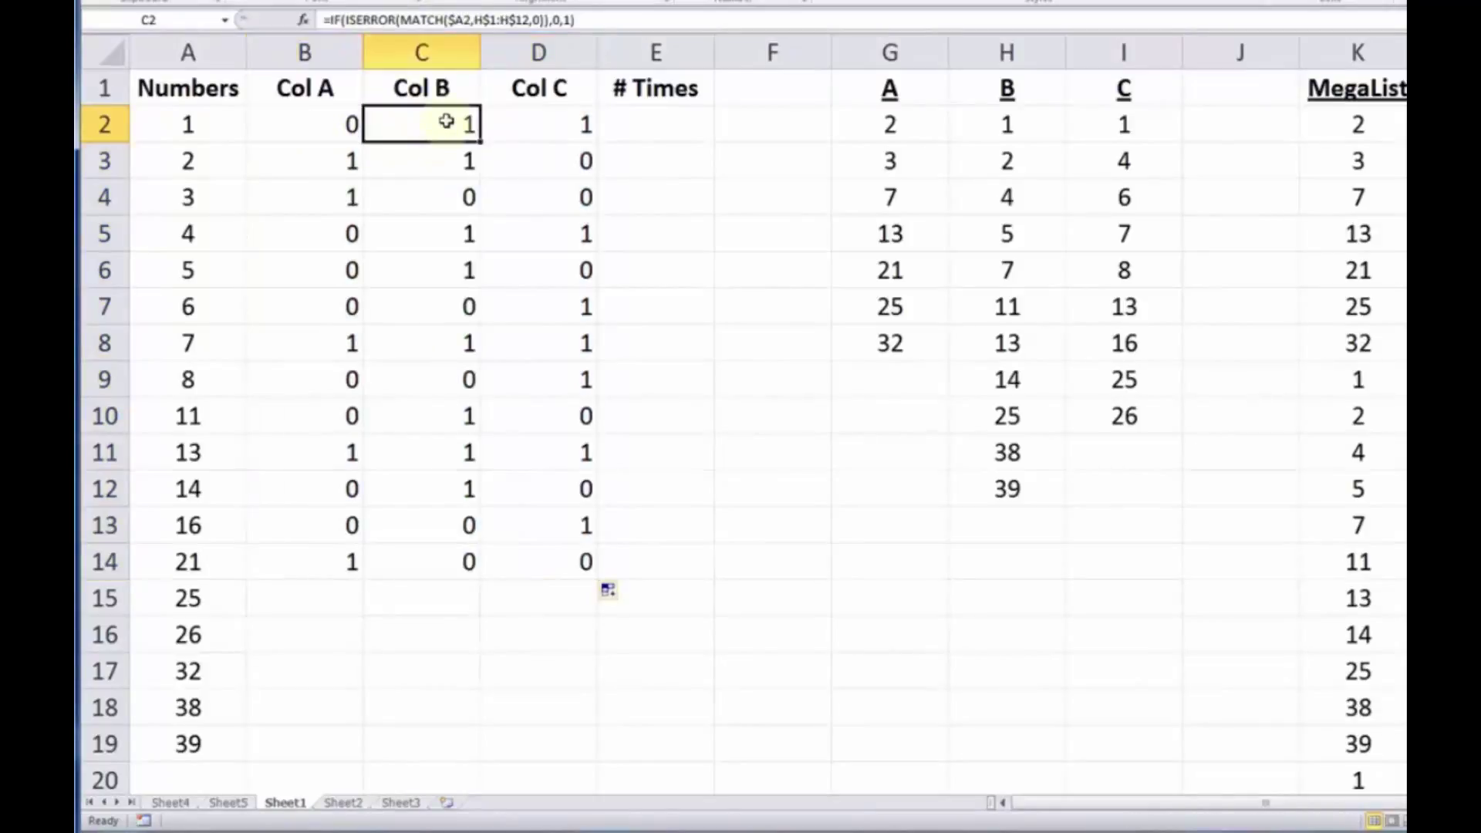
click(562, 120)
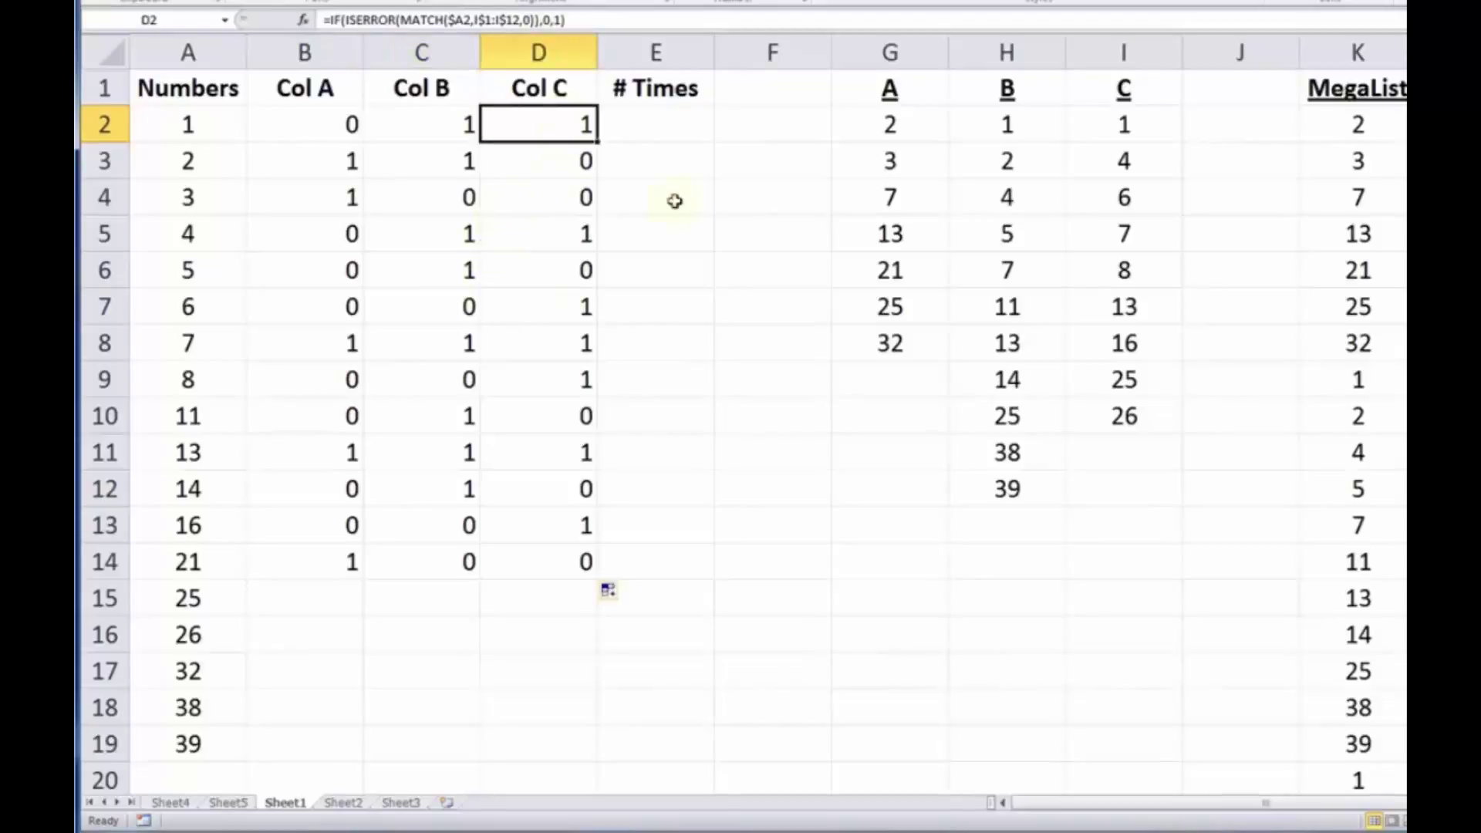
Step: Enter the formula =SUM(B2:D2) in E2 under # Times
click(642, 80)
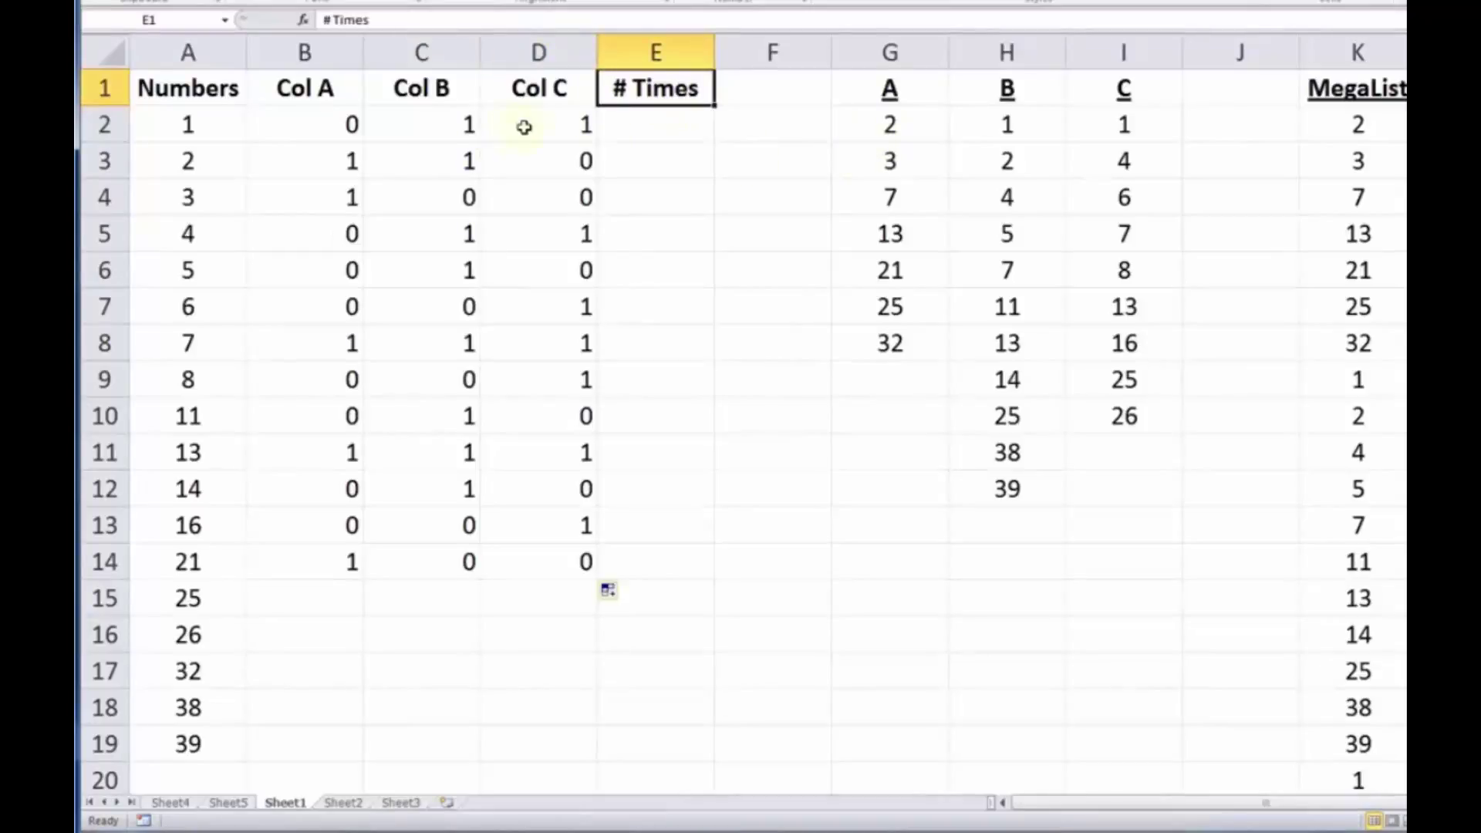
click(636, 135)
drag(304, 123, 537, 132)
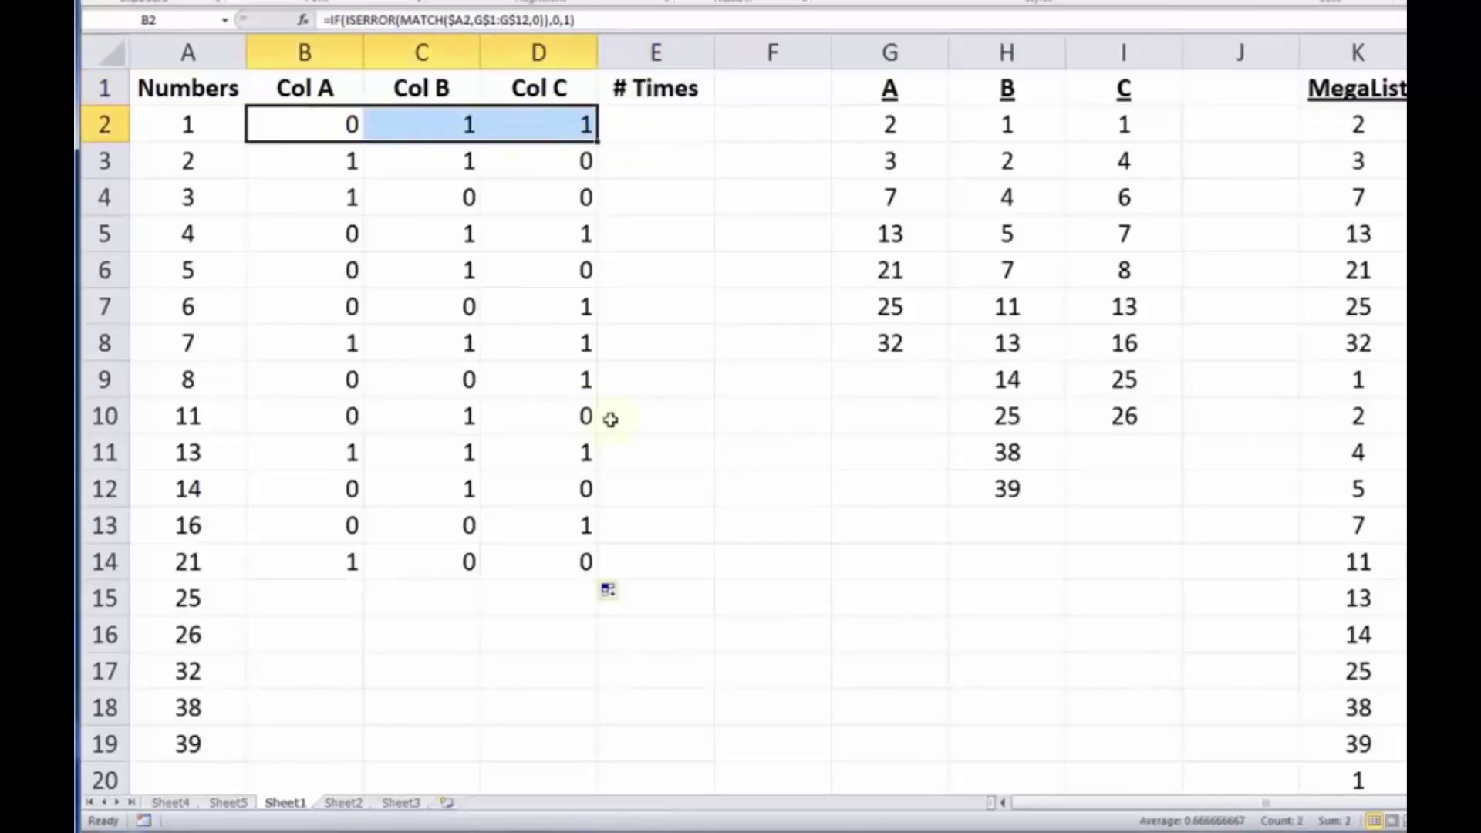
click(650, 125)
text(=sum()
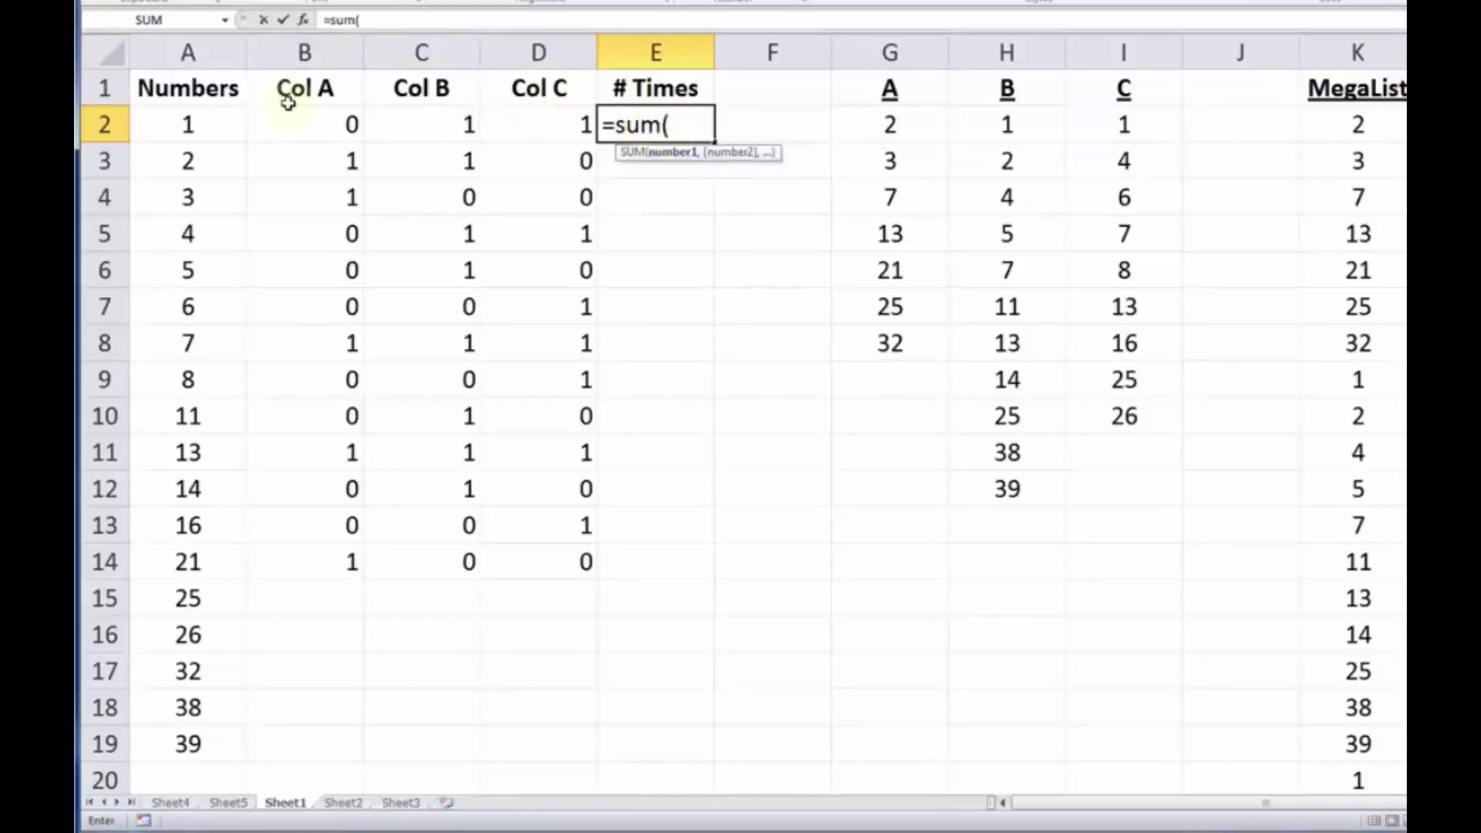
drag(298, 130, 512, 136)
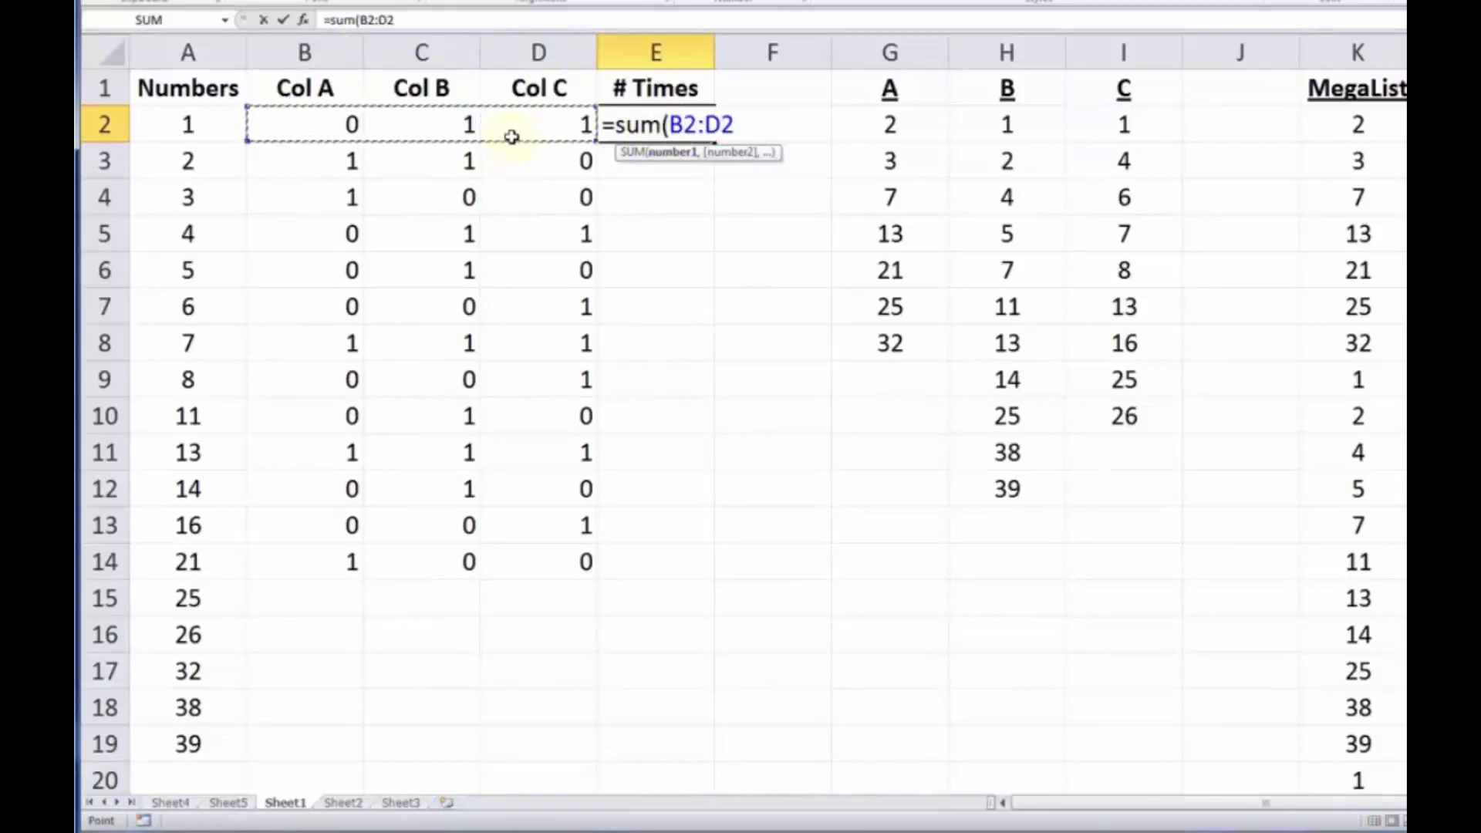
key(Return)
Step: Fill the # Times sum down to E19 and extend the IF formulas in columns B to D through row 19
click(695, 129)
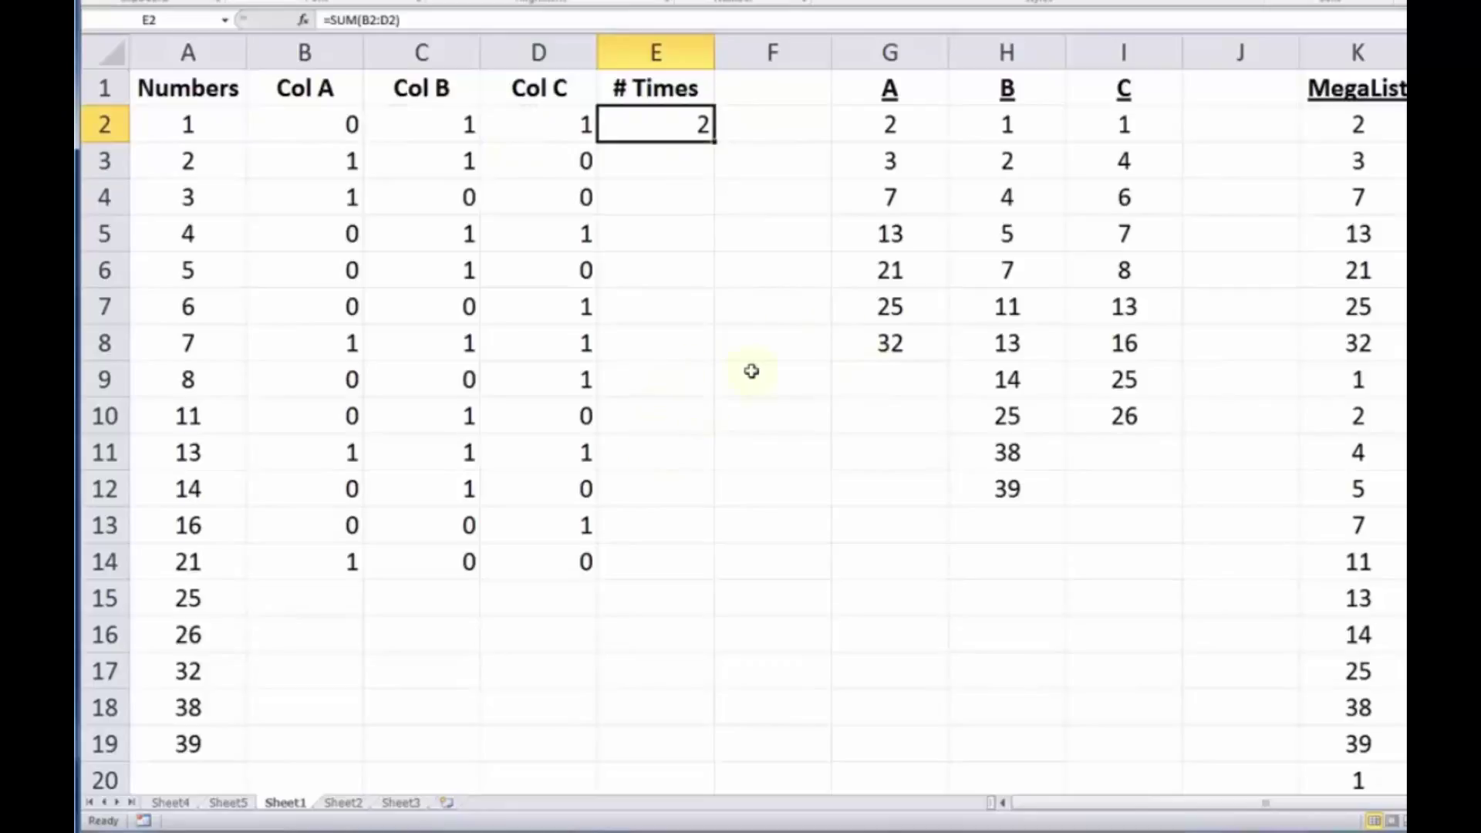
double_click(713, 150)
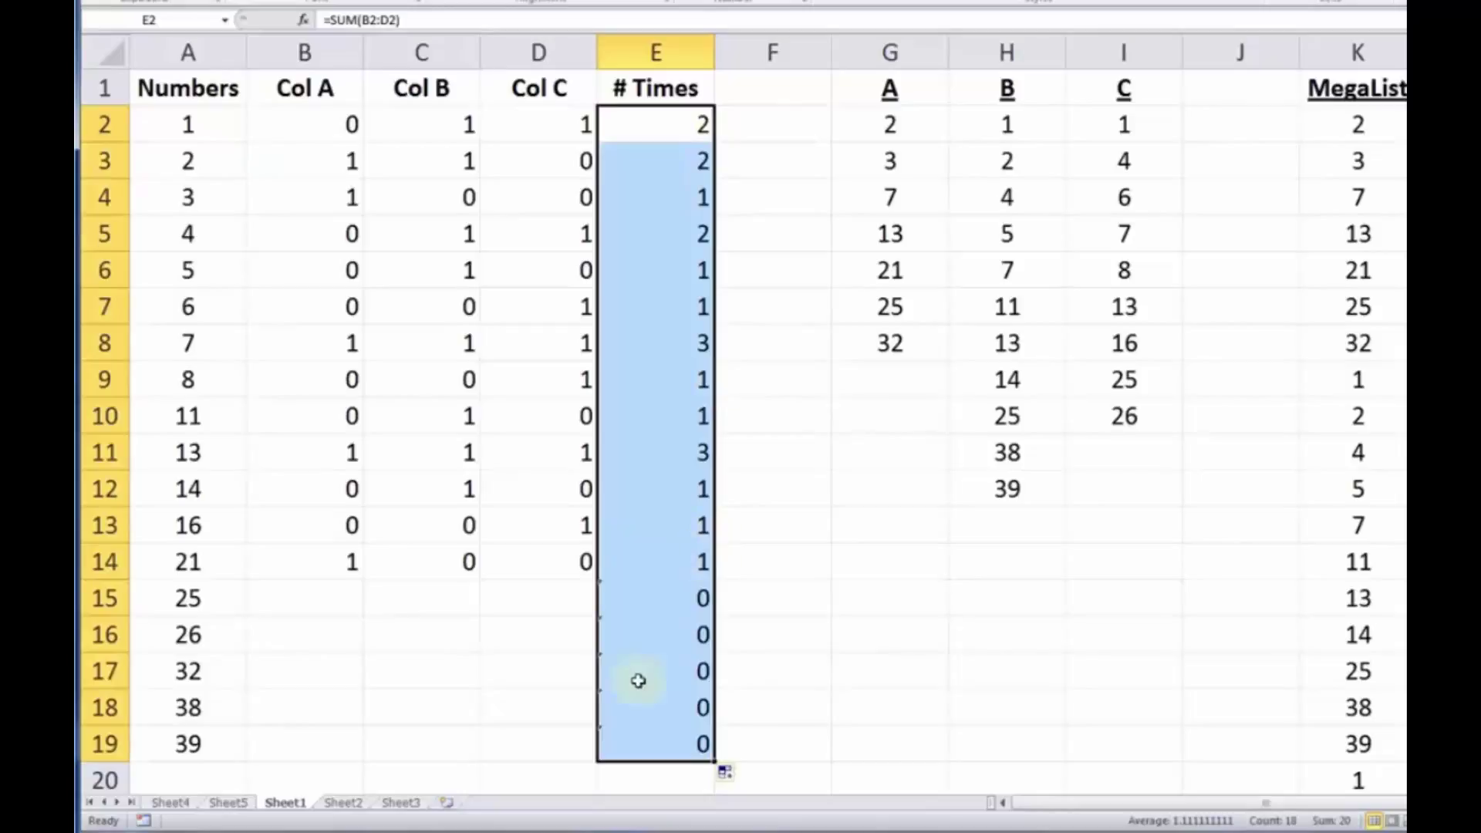
drag(308, 123, 598, 762)
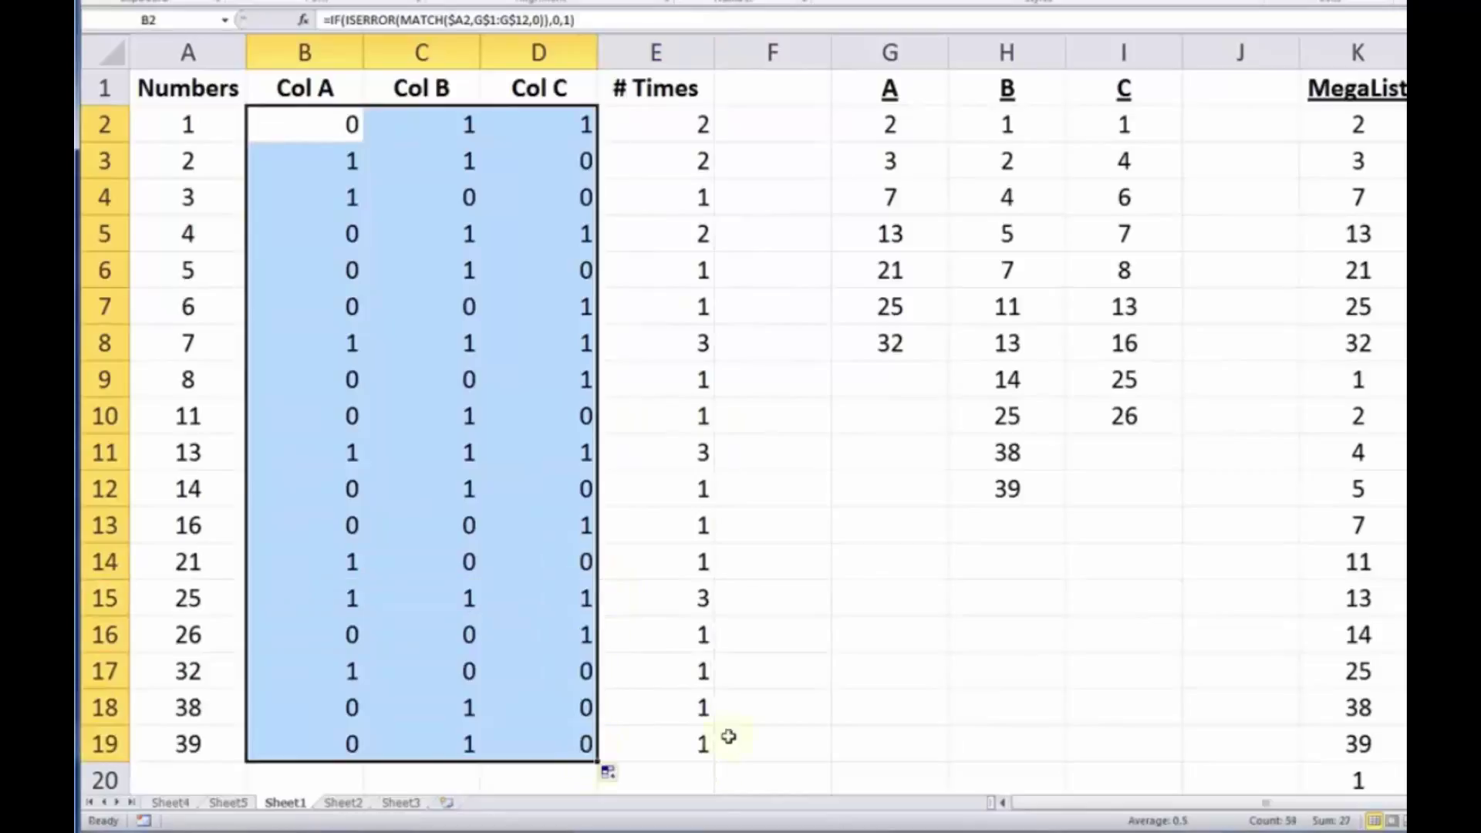
Step: Check the sums in the # Times column to see which numbers occur in more than one list
click(774, 561)
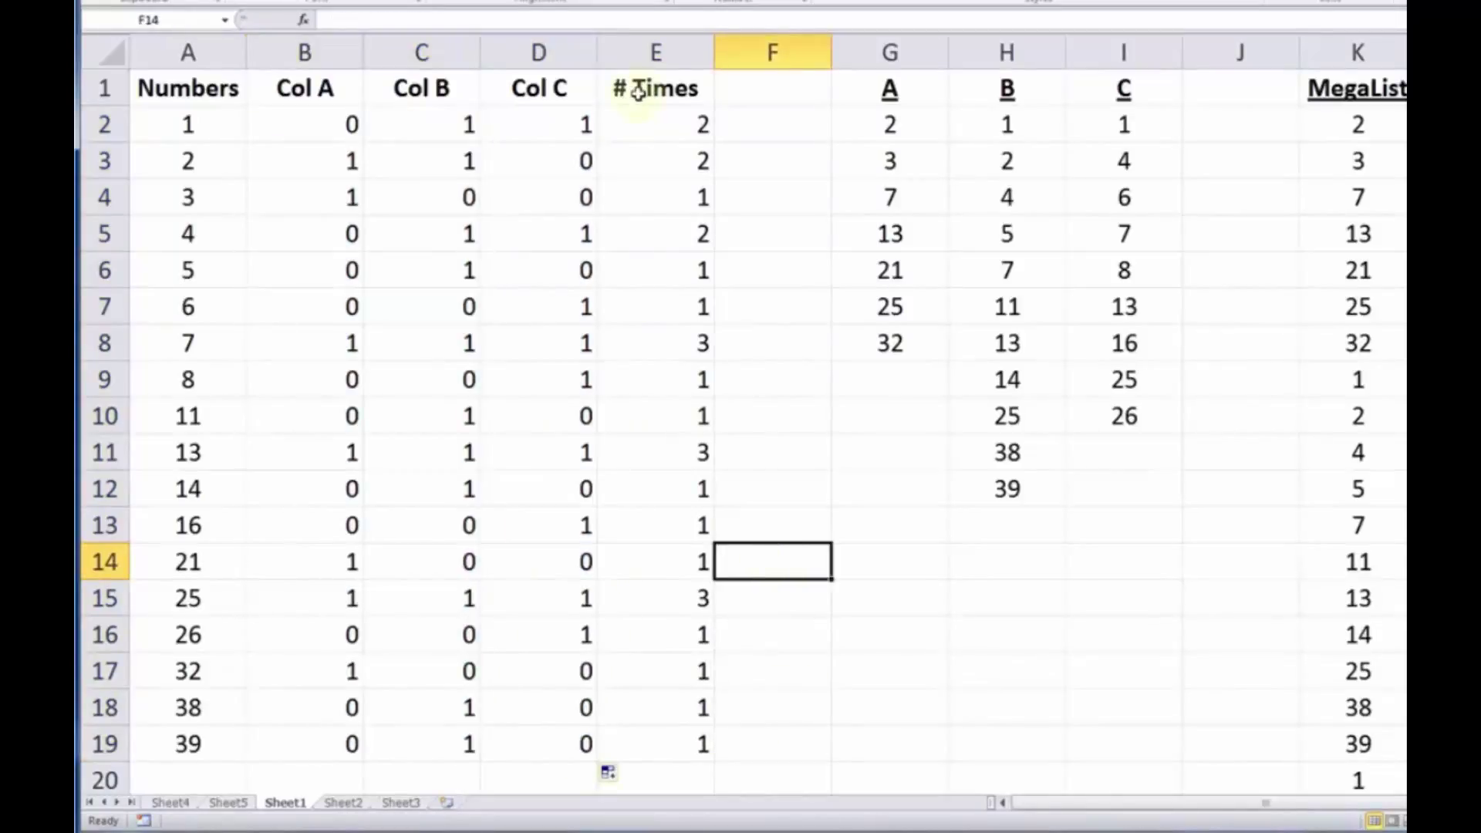
click(671, 275)
click(683, 304)
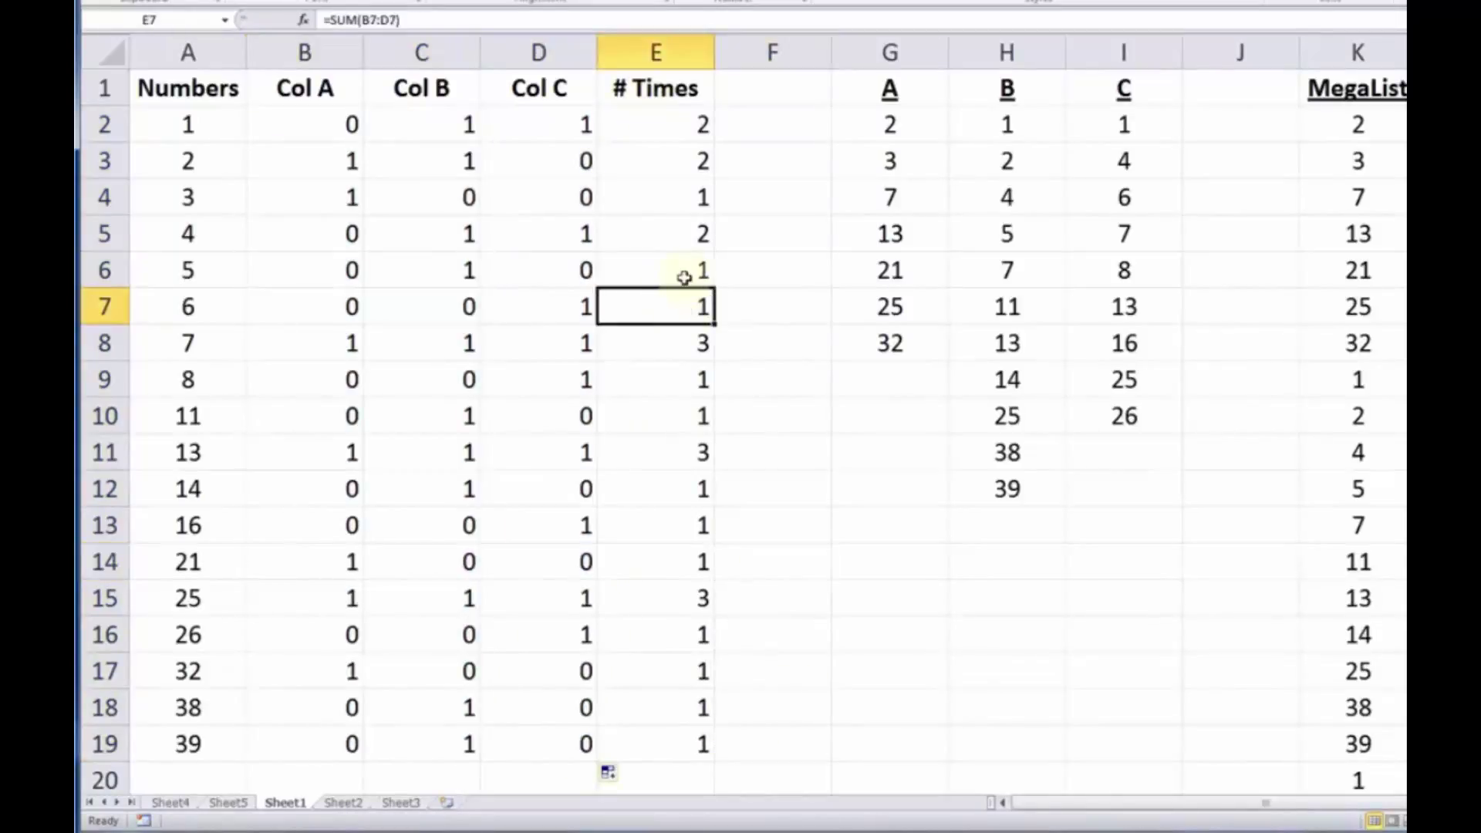
key(Up)
key(Down)
key(Up)
key(Down)
drag(697, 115, 695, 163)
click(668, 350)
click(674, 462)
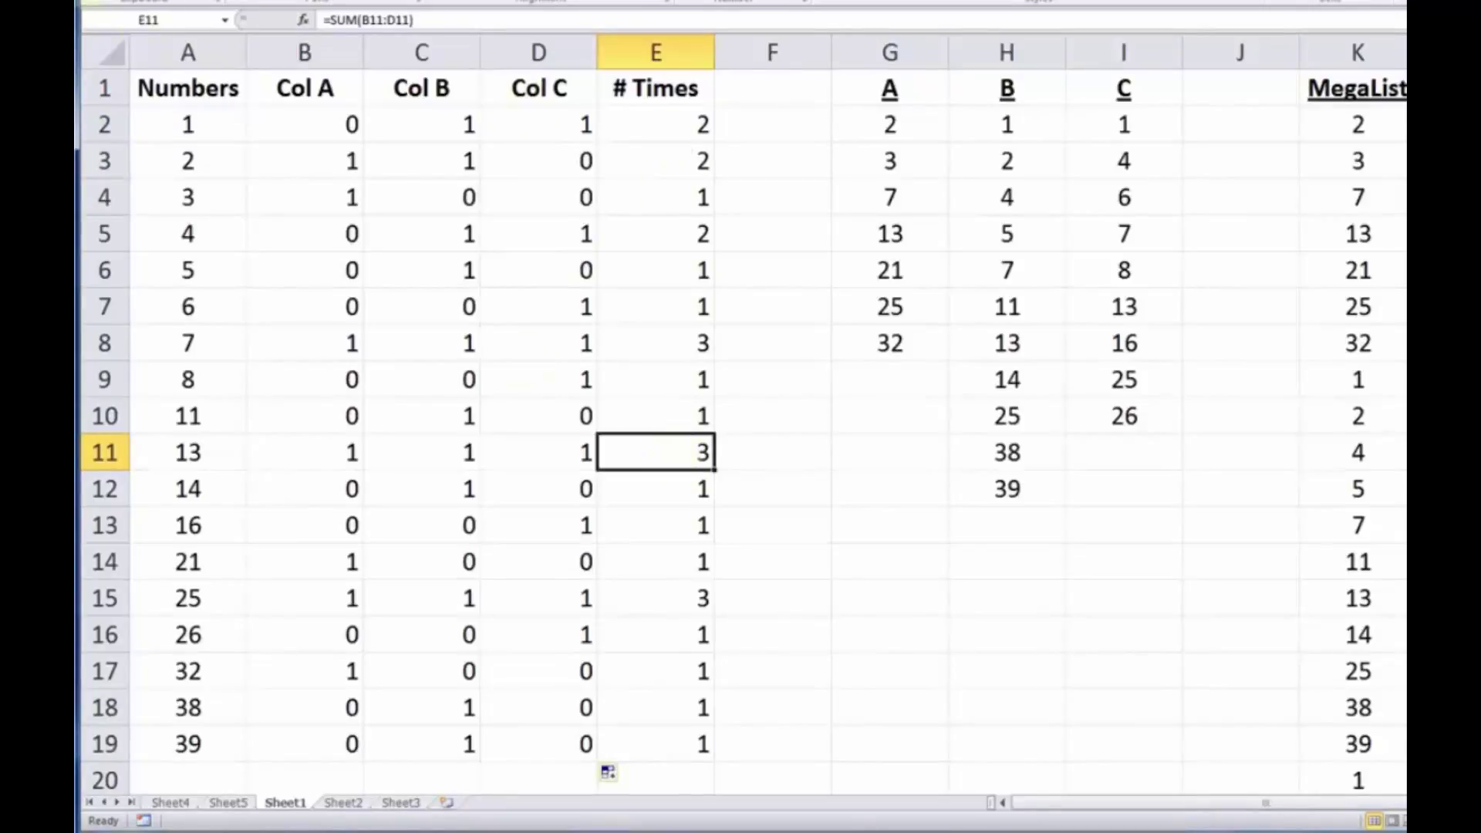
Step: Add a filter to the # Times column and exclude the value 1, keeping 2, 3 and blanks
click(169, 52)
drag(169, 53, 652, 50)
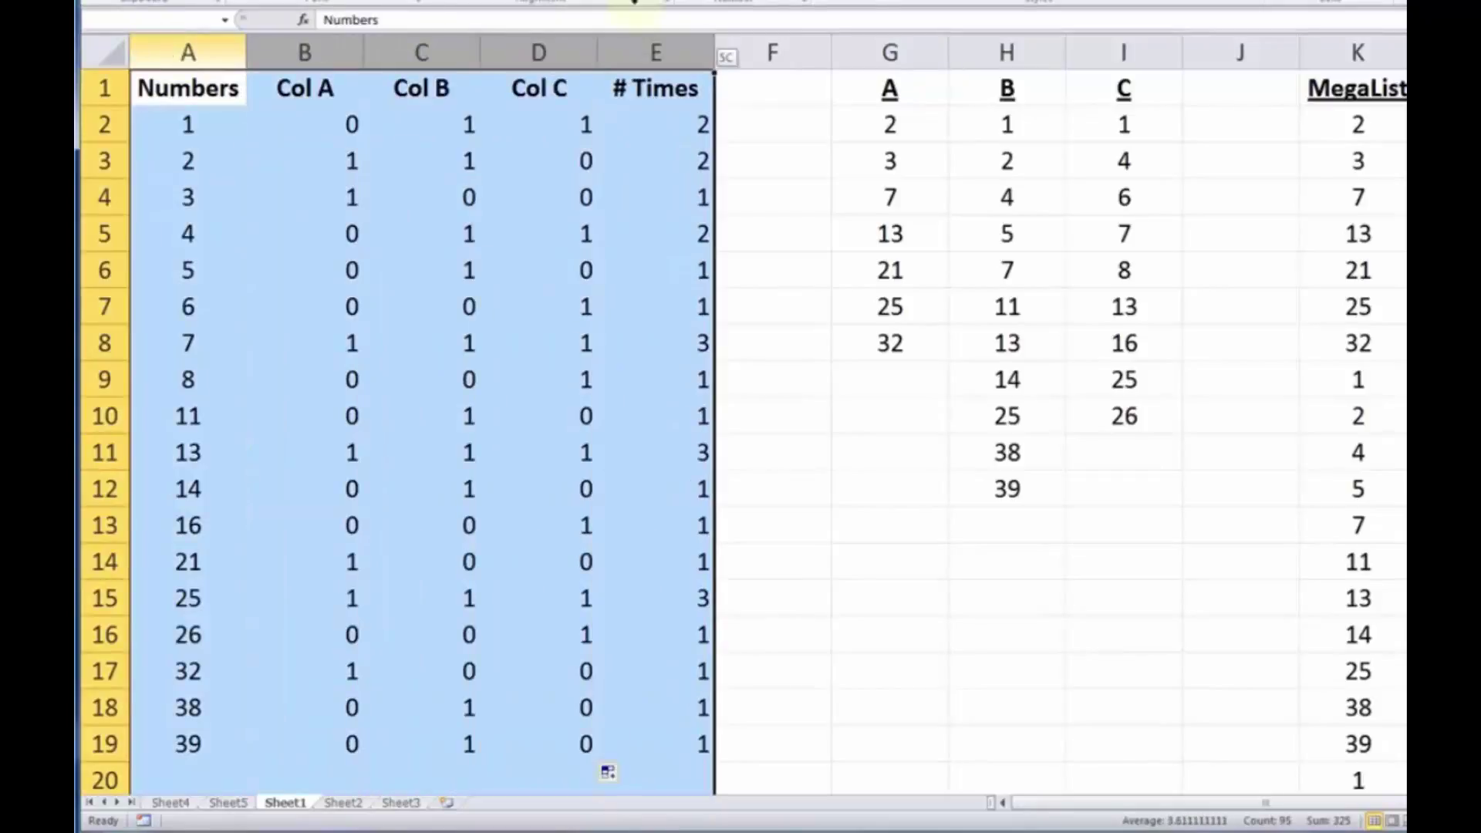
click(651, 50)
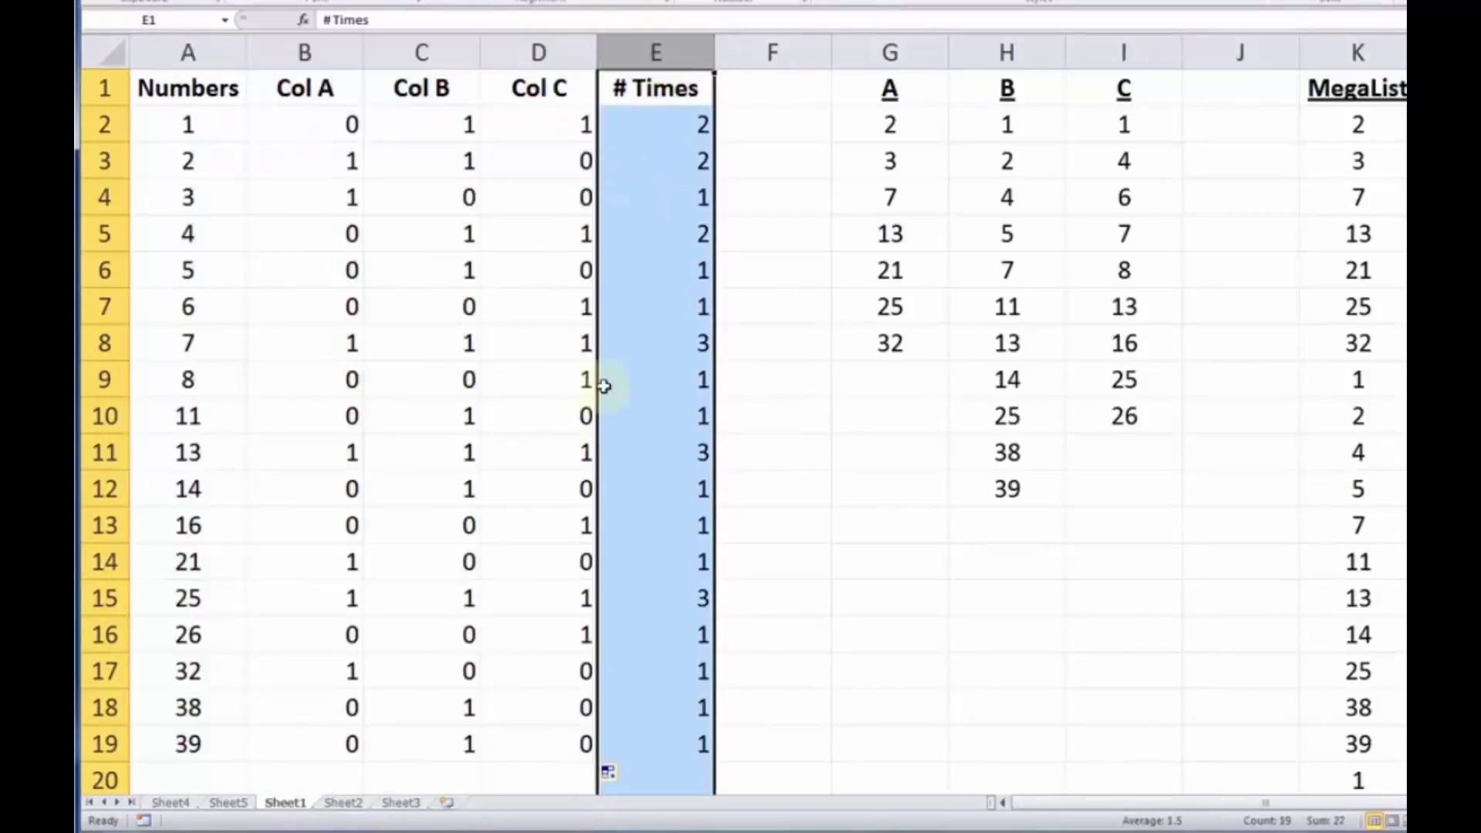
key(alt+a)
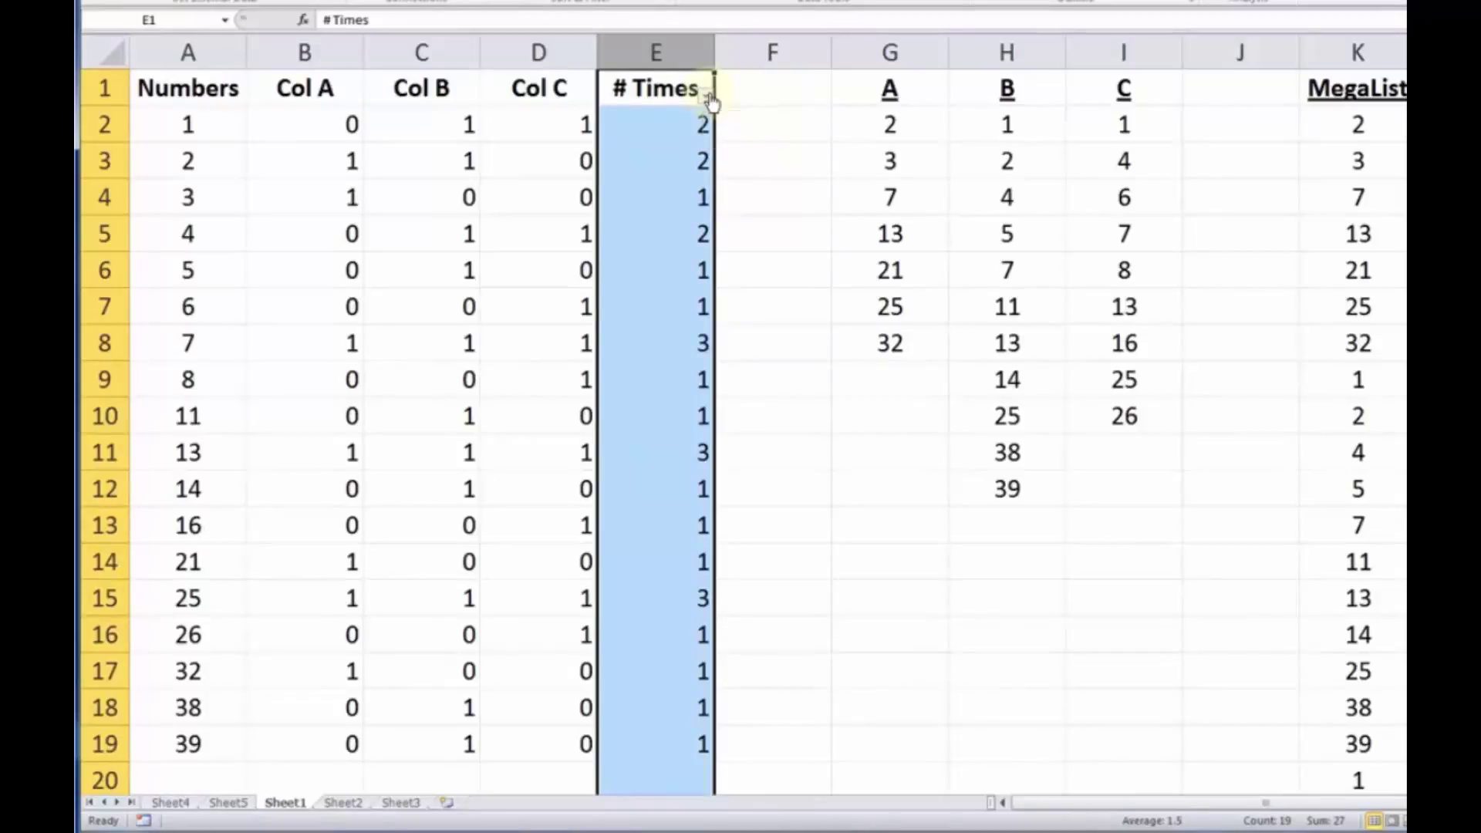
click(706, 94)
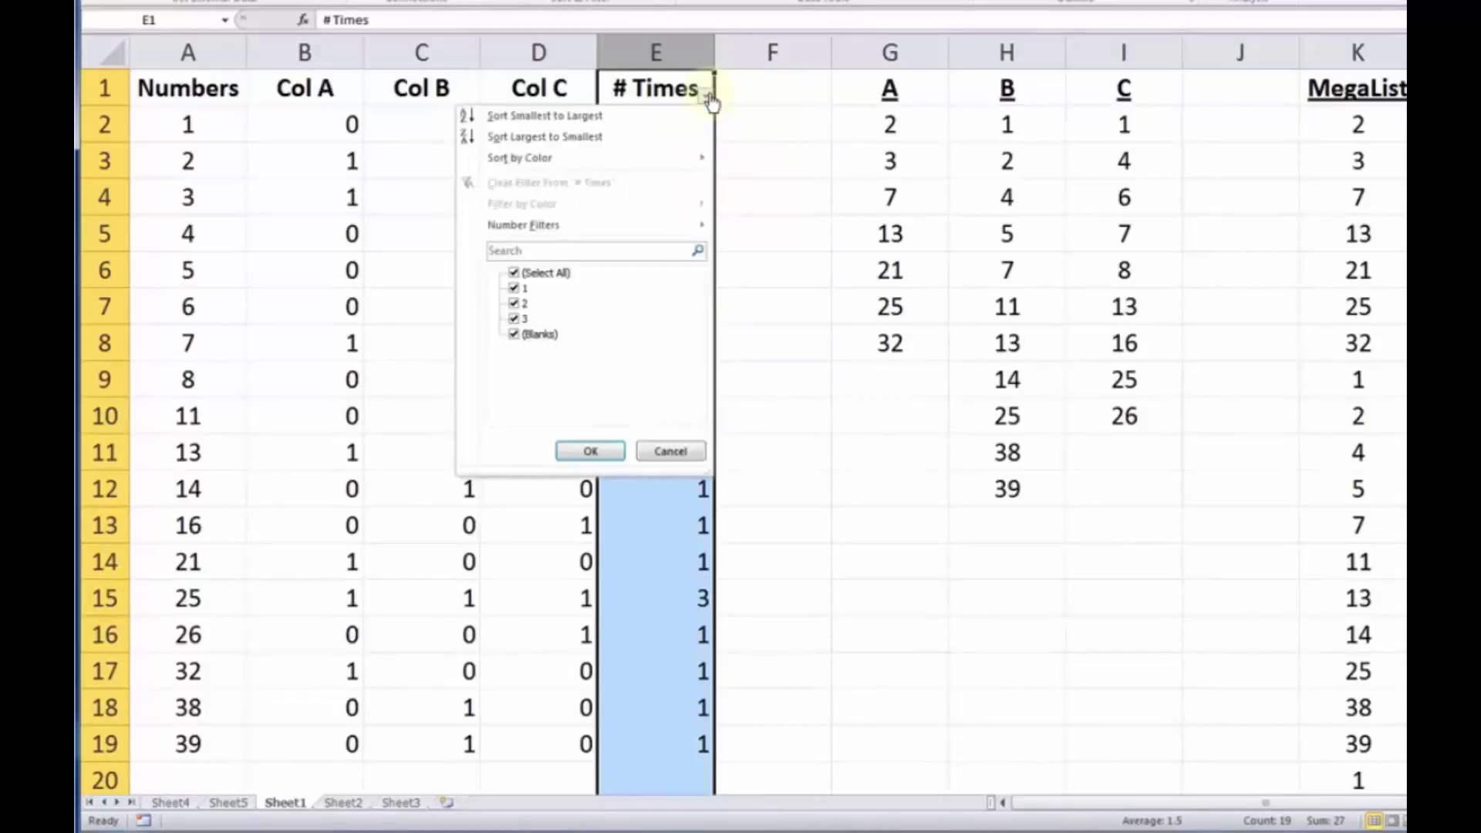
click(515, 288)
click(515, 289)
click(590, 451)
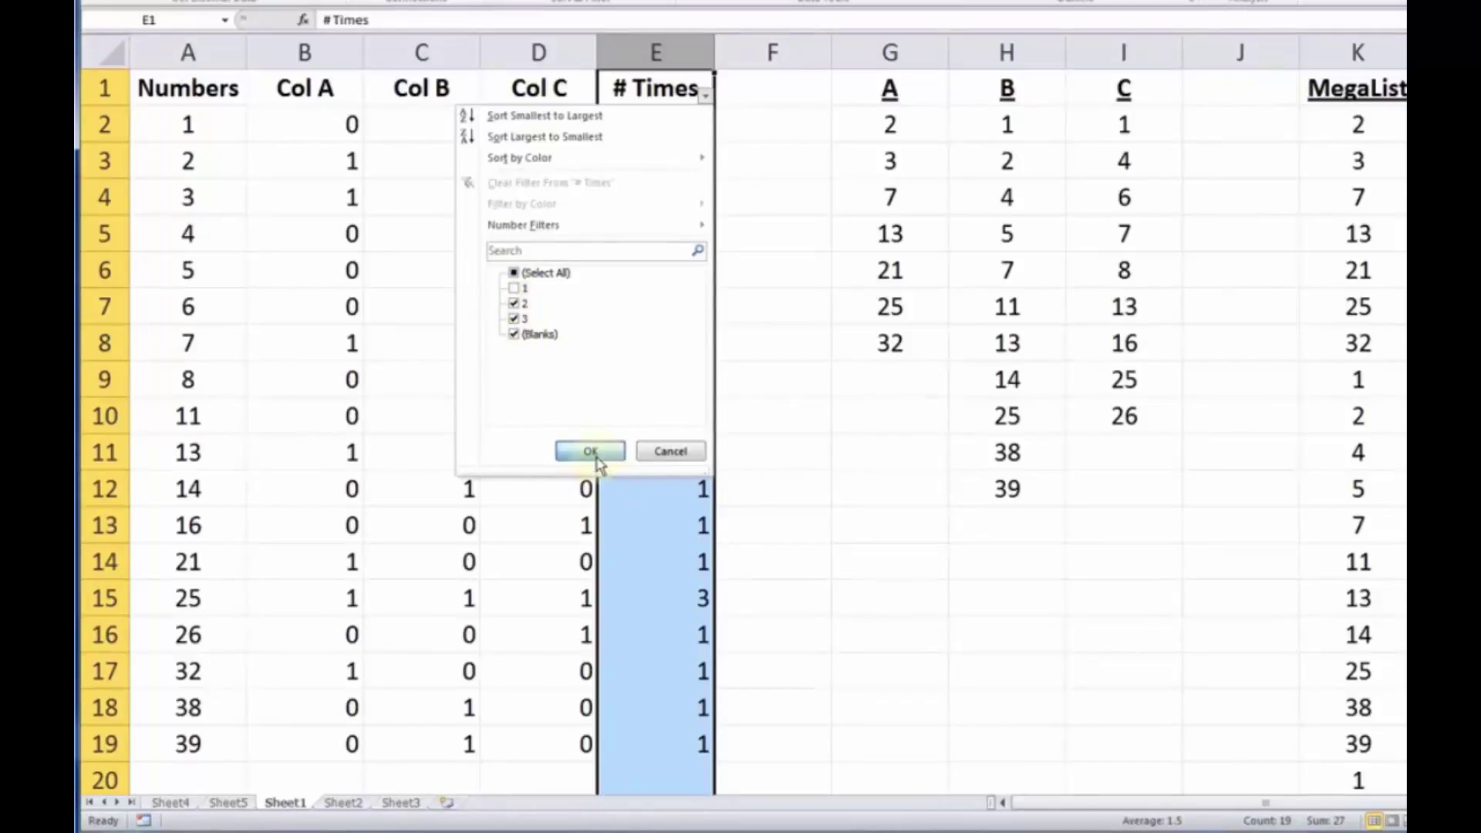
click(771, 198)
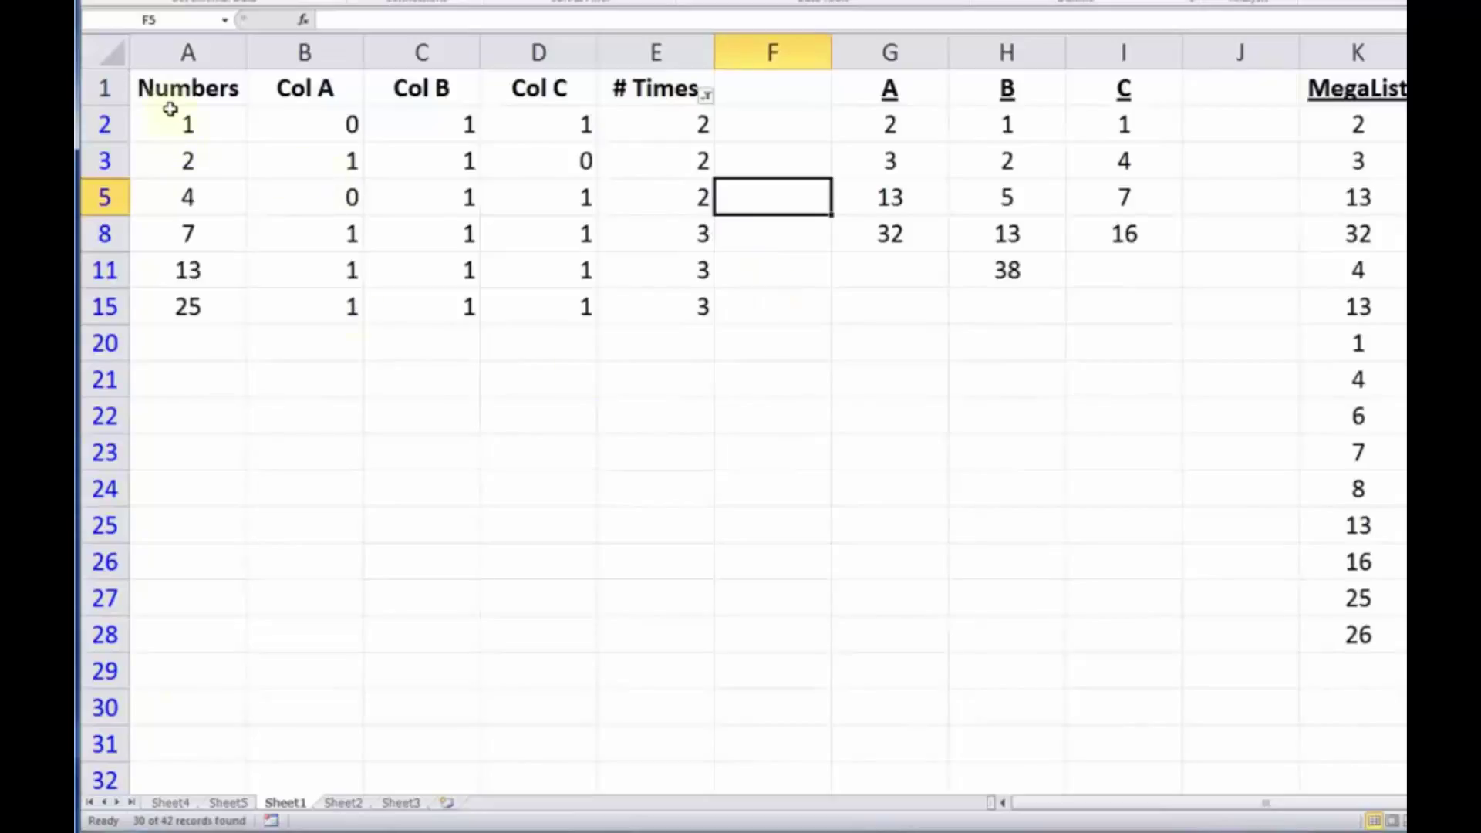
Step: Review the filtered entries under Numbers with their # Times totals, and inspect the row 2 formulas in columns C to E
drag(168, 116, 185, 305)
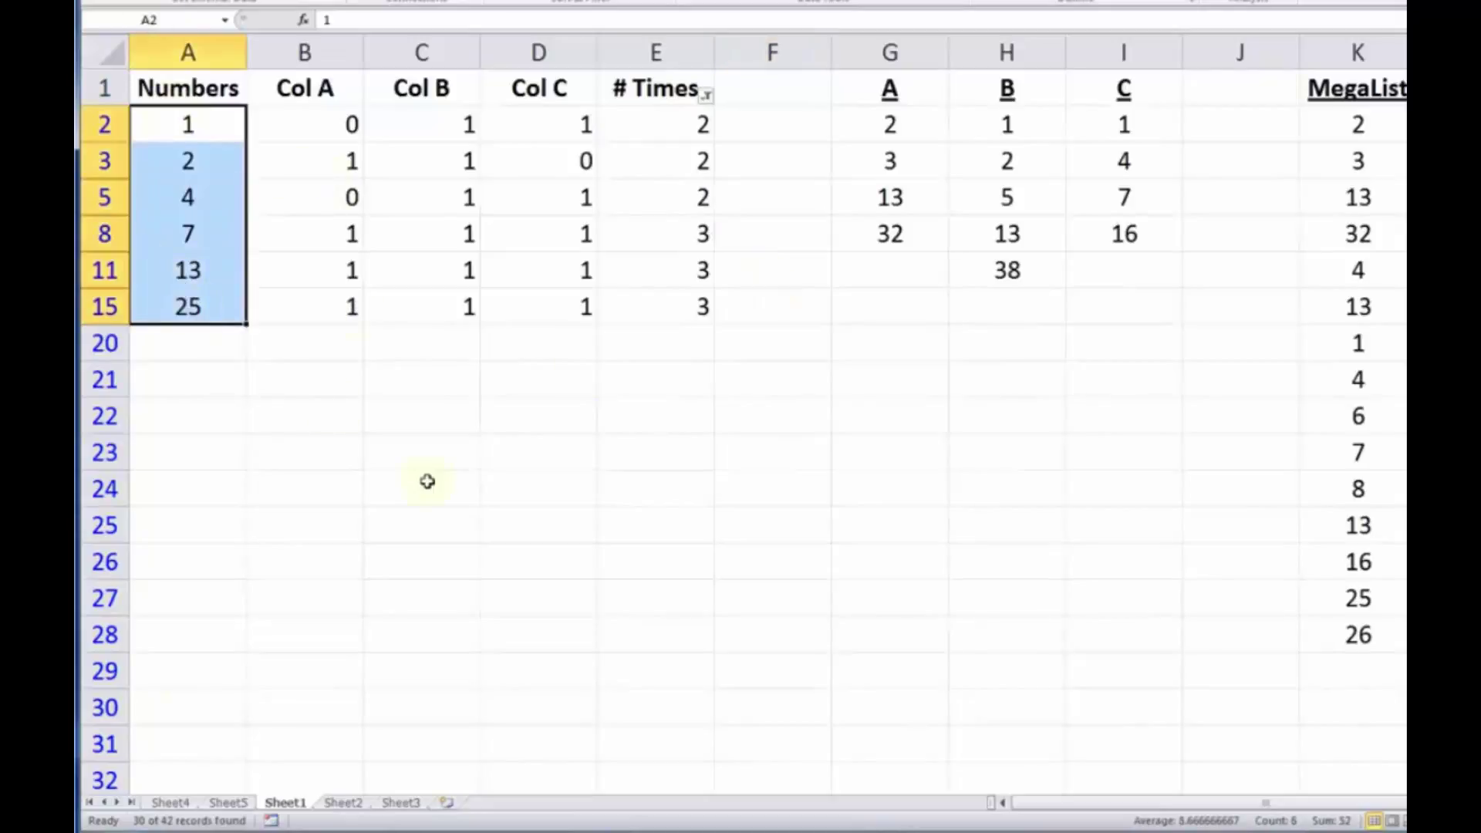
drag(669, 126, 664, 307)
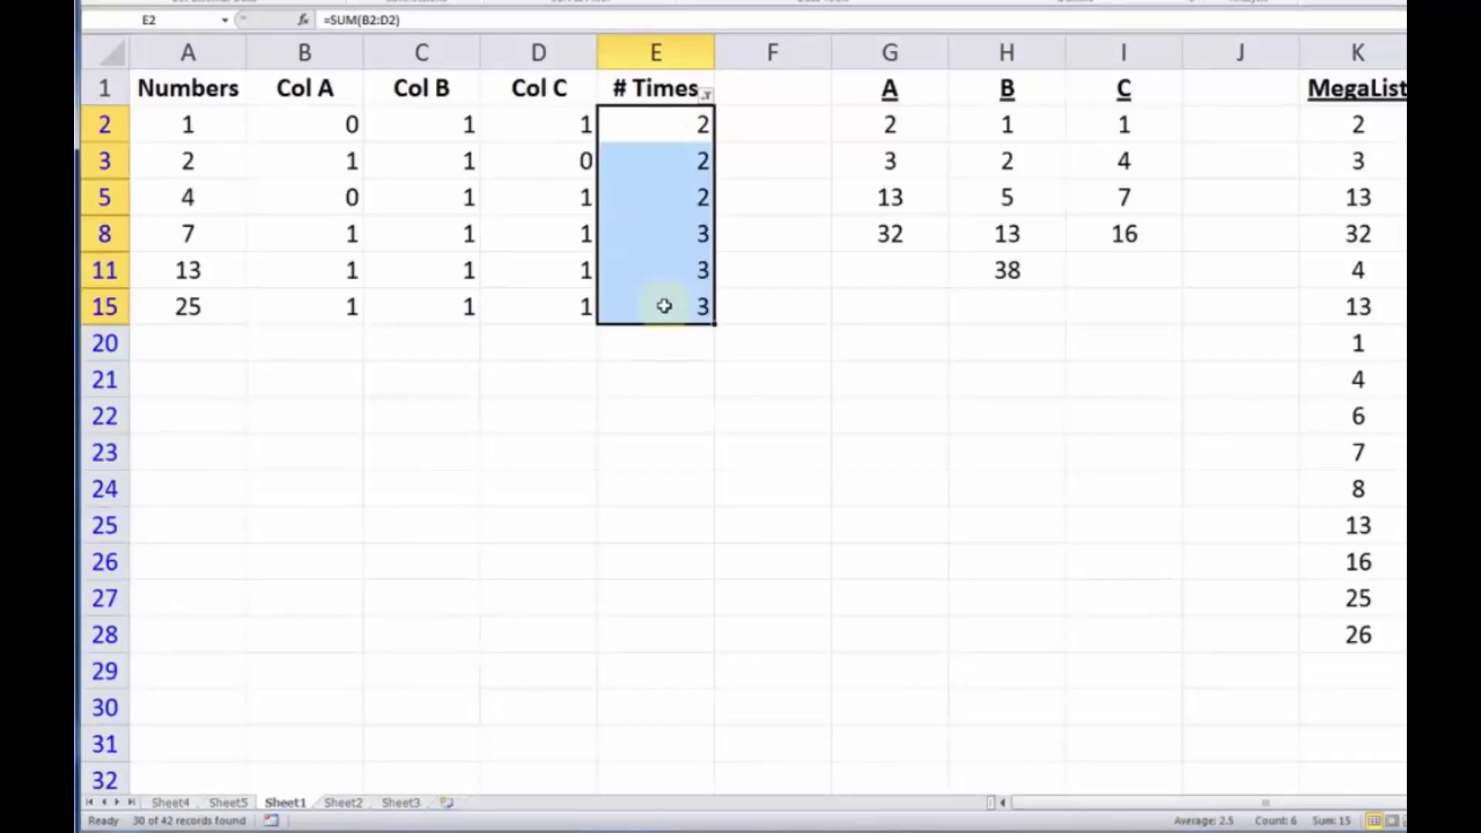
key(Up)
key(Down)
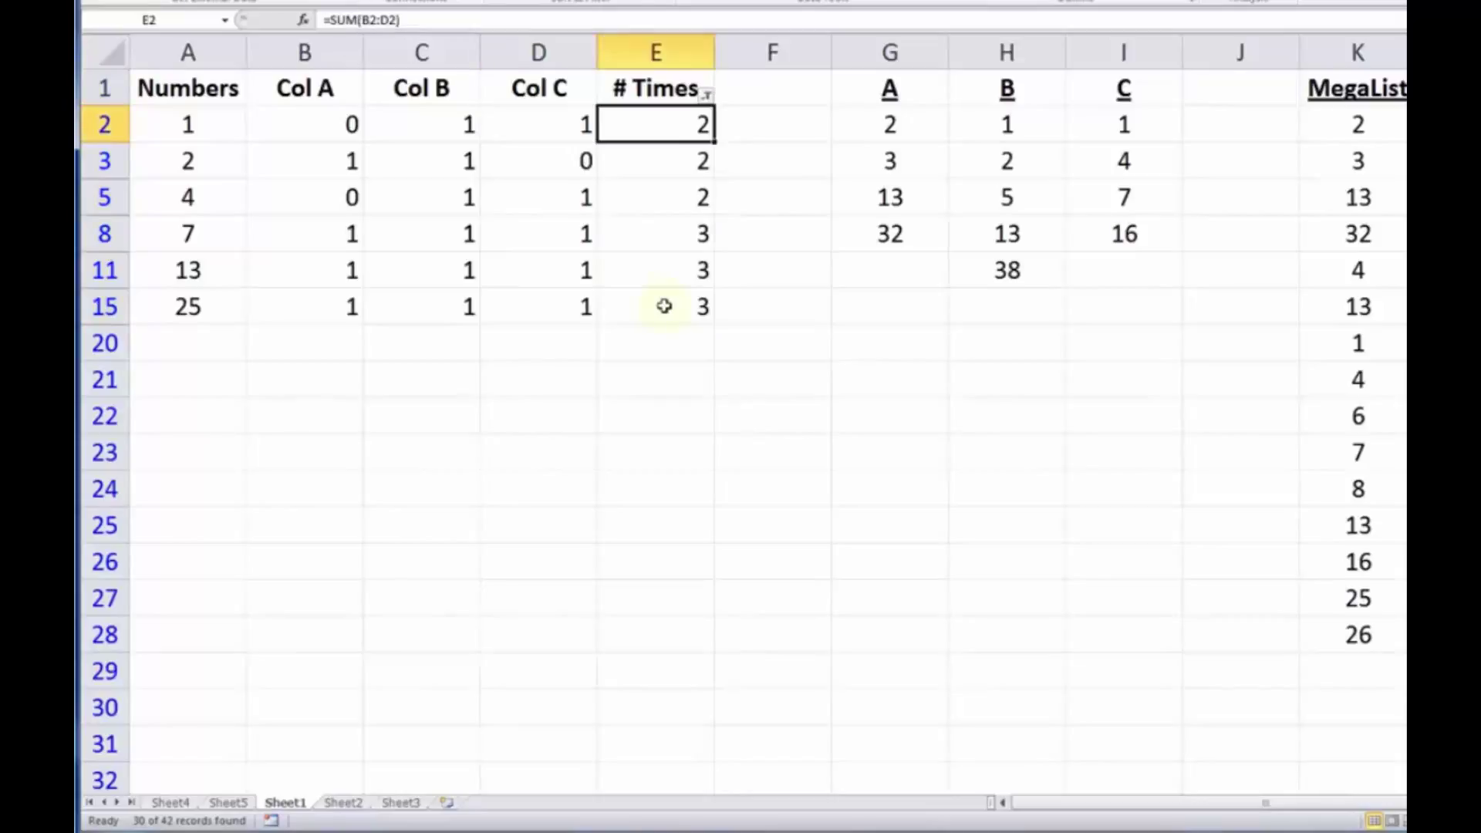
key(Left)
key(Left)
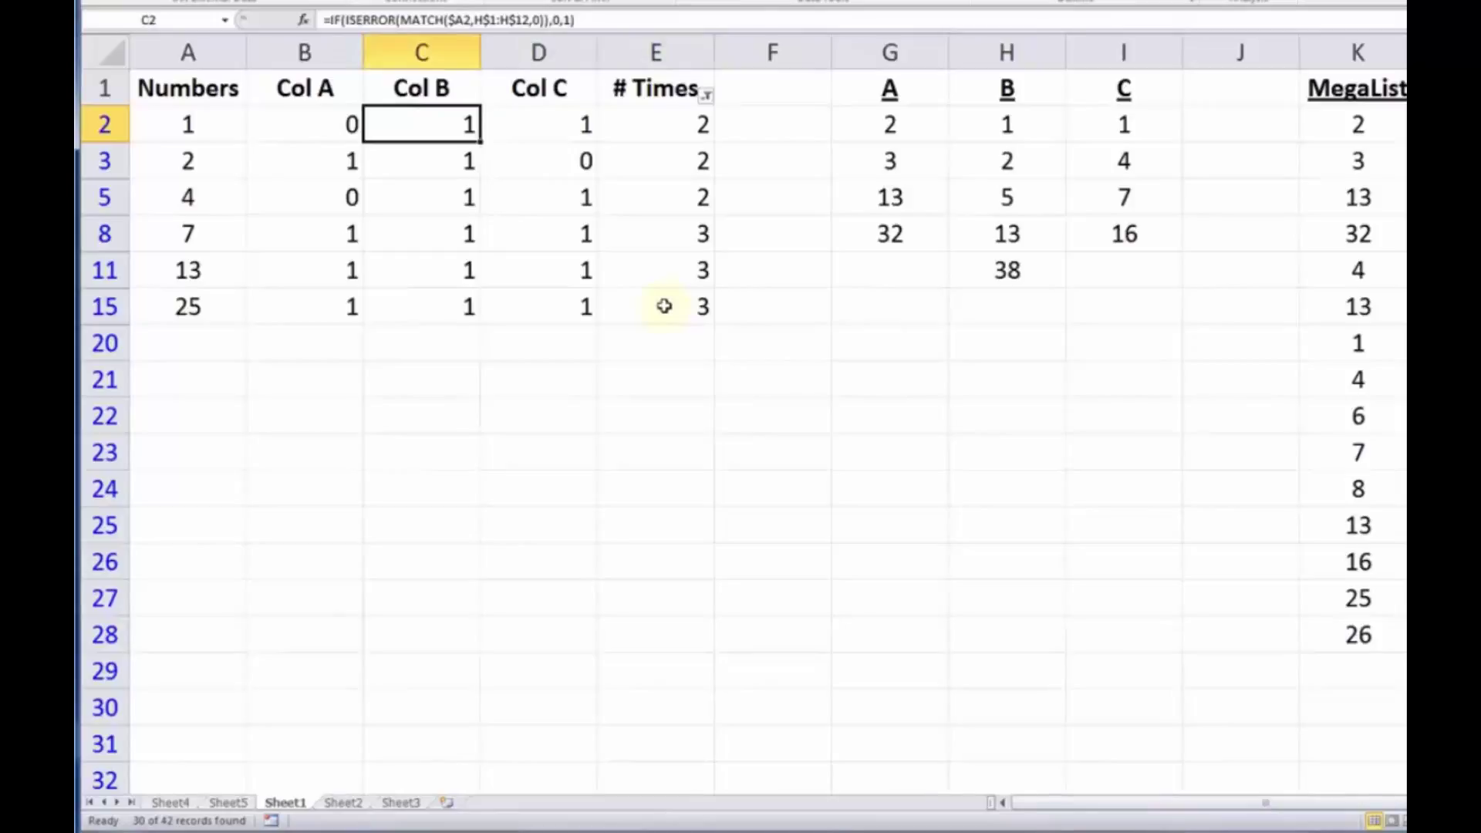
key(Right)
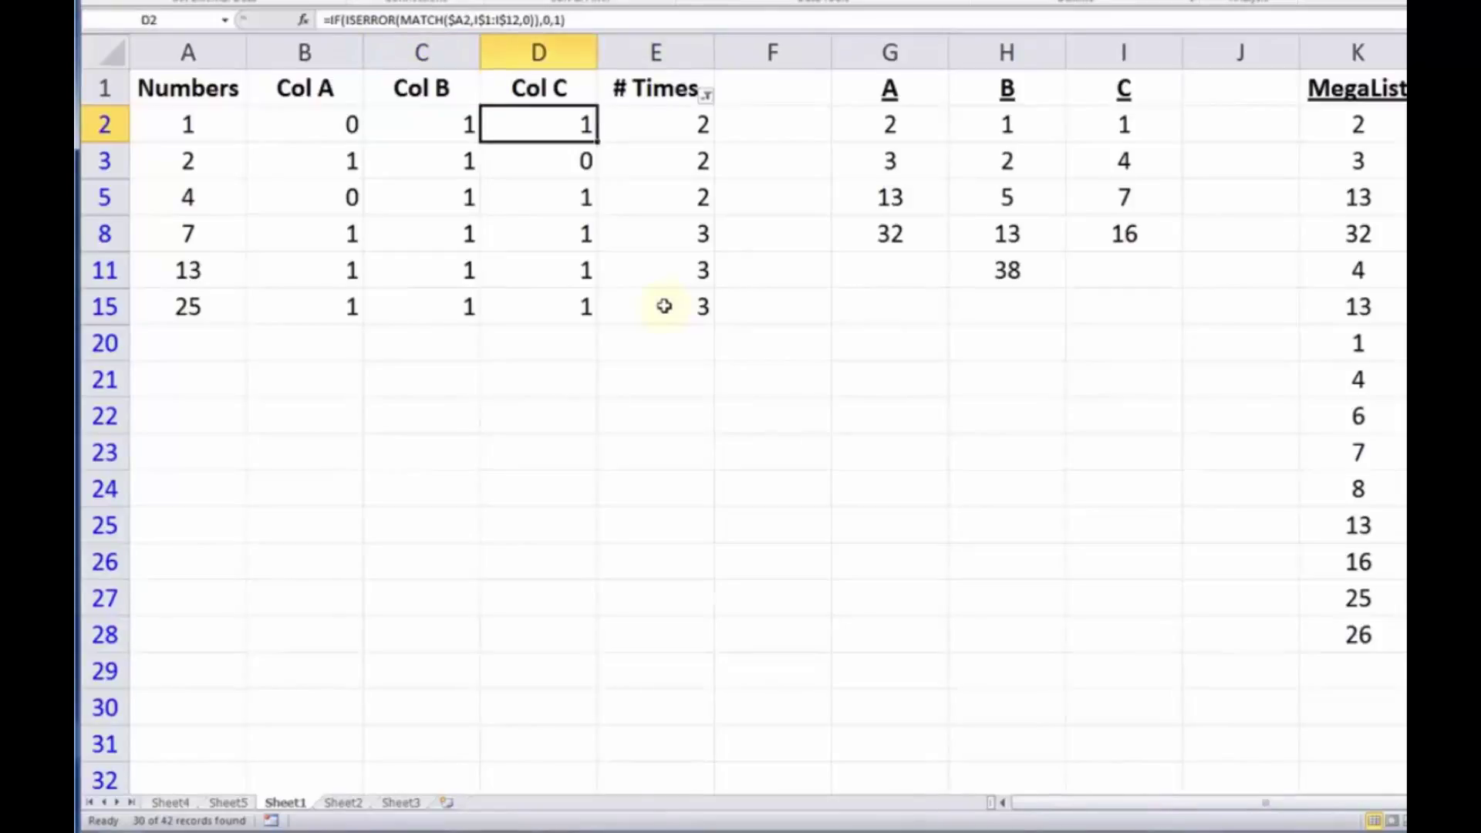
key(Left)
key(Right)
key(Right)
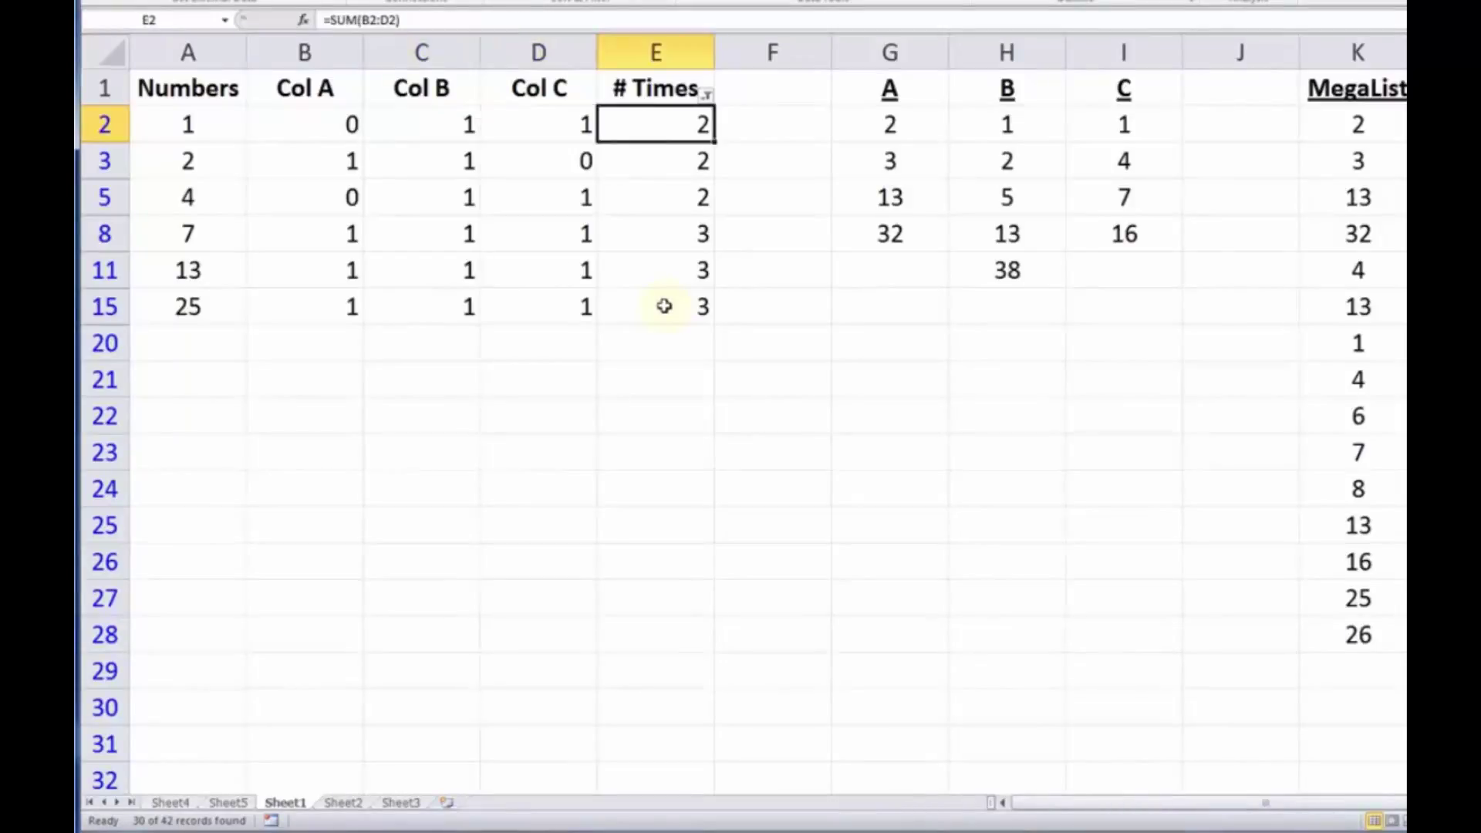
key(Up)
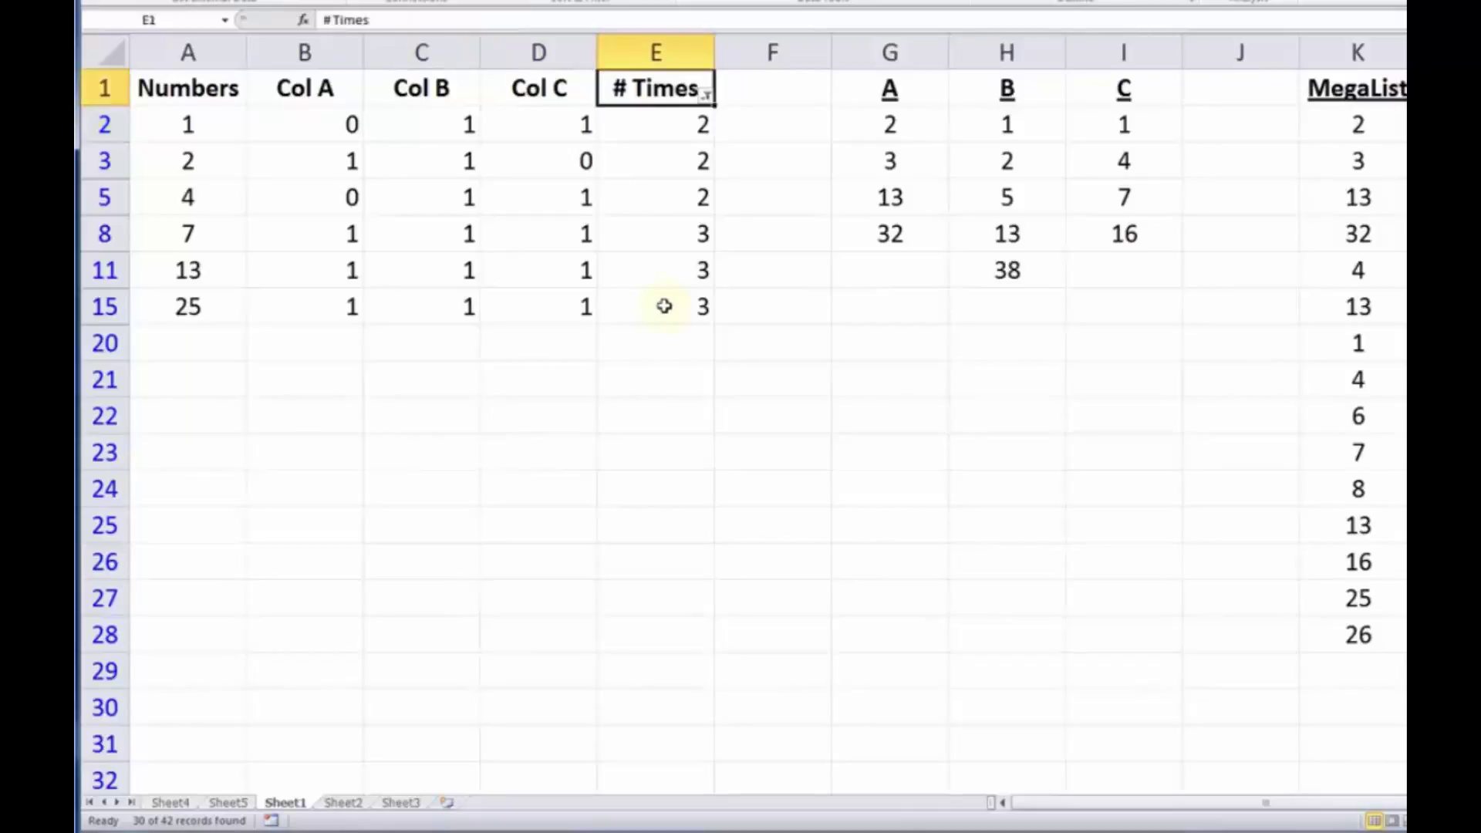